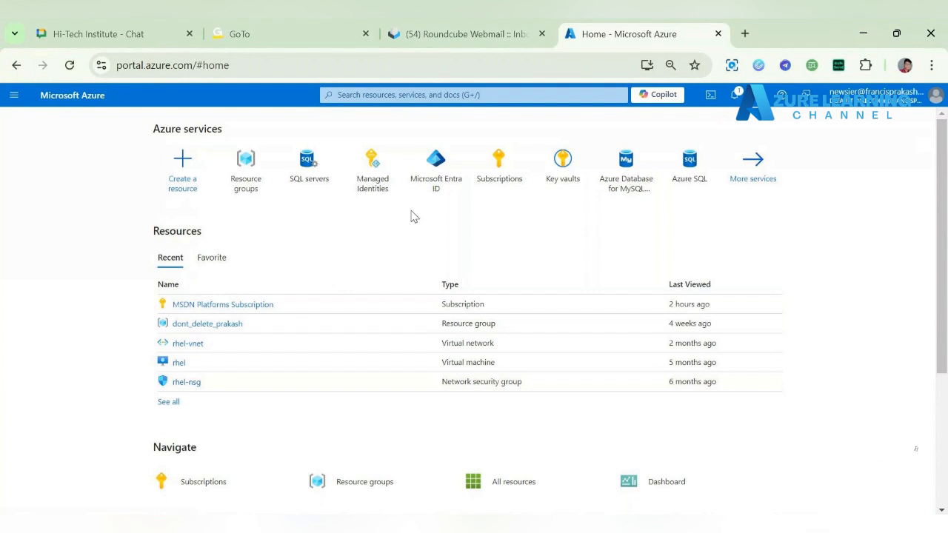
Step: Find the Key vaults service and start creating a new key vault
left_click(470, 95)
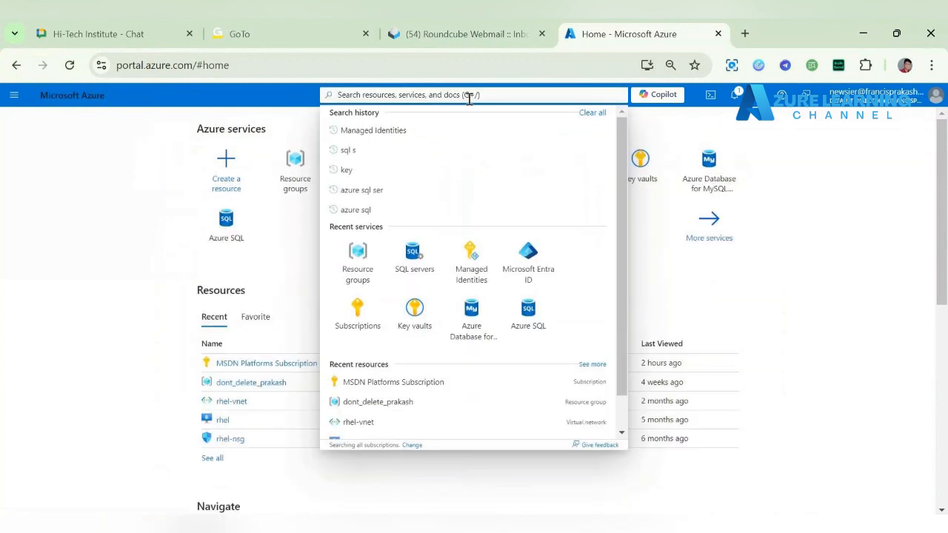
type("key")
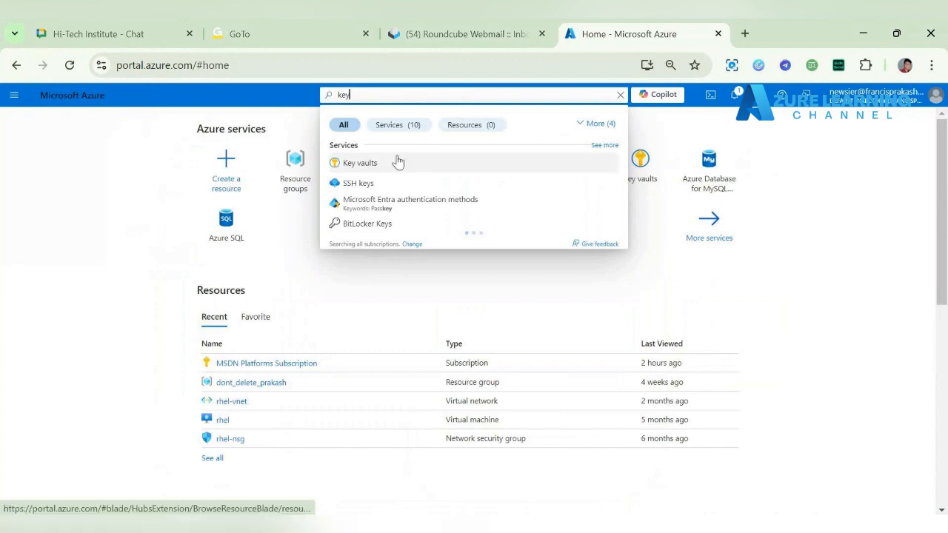
left_click(395, 161)
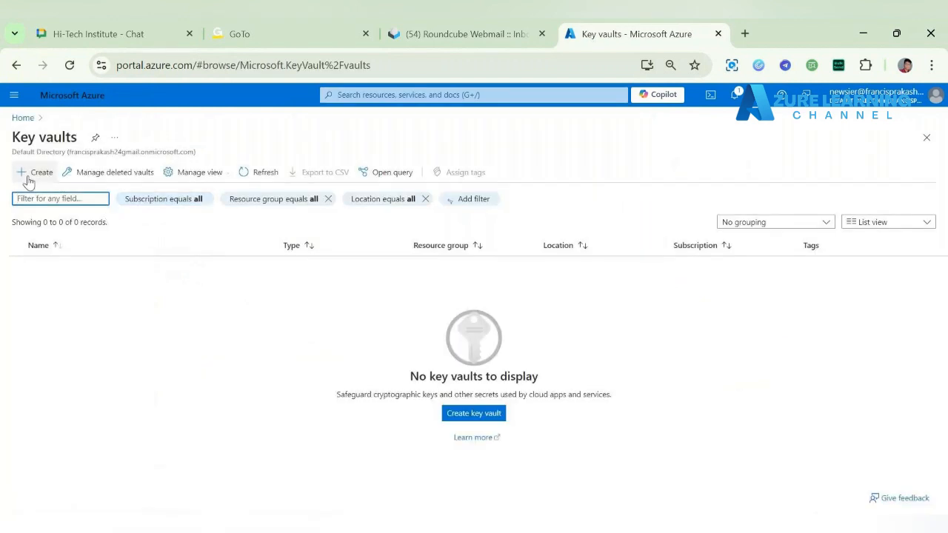
left_click(27, 174)
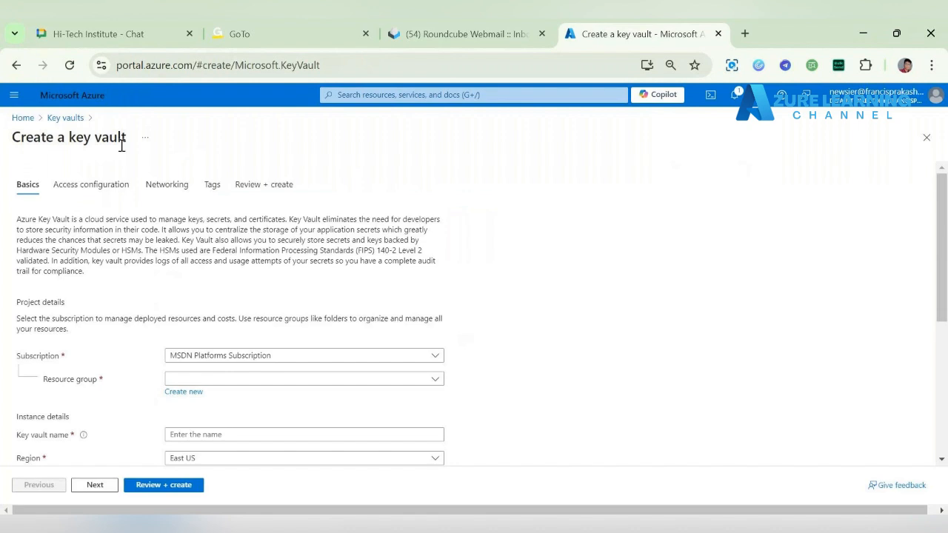
Step: Create a new resource group named Myrg-vault for the key vault
left_click(271, 379)
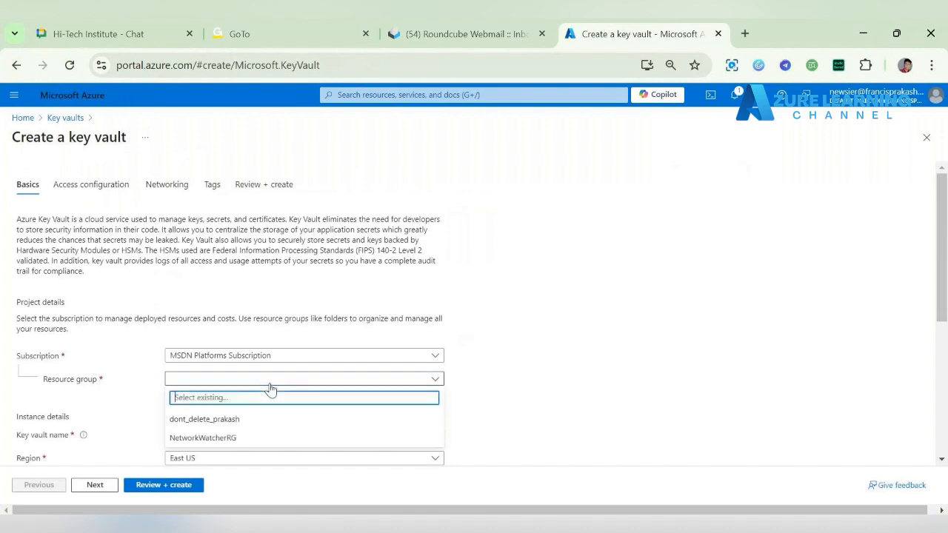
left_click(556, 391)
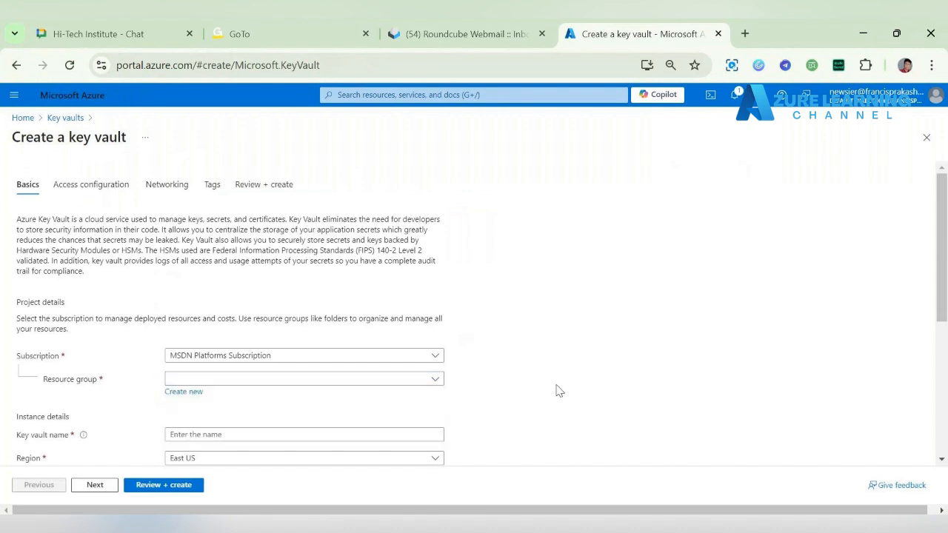
left_click(193, 394)
type("Myrg")
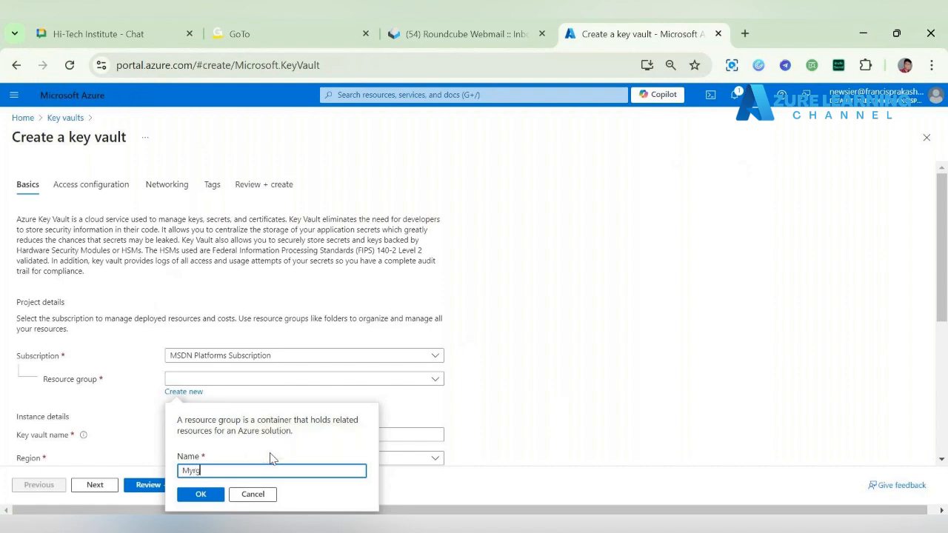
type("-vault")
left_click(211, 490)
Step: Name the key vault keyvault2024htge
left_click(239, 432)
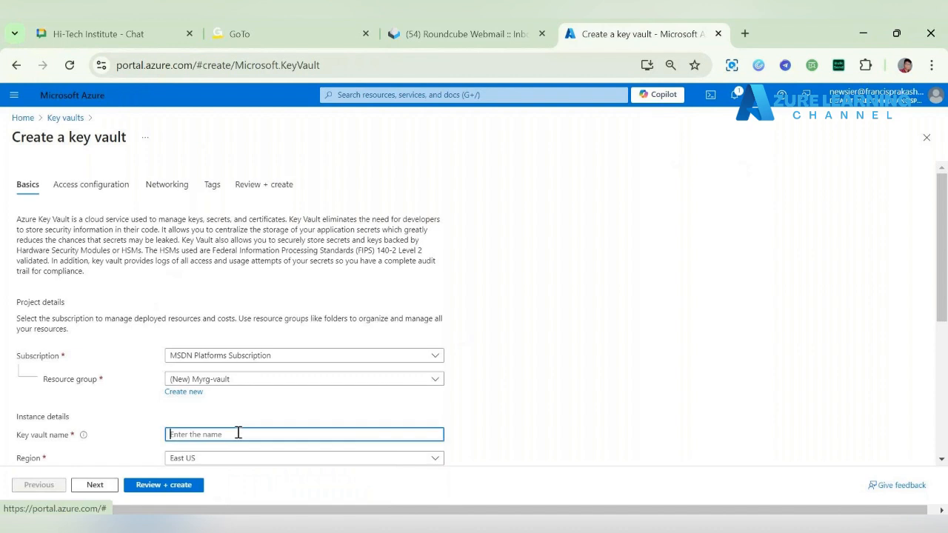
scroll(143, 423, "down", 3)
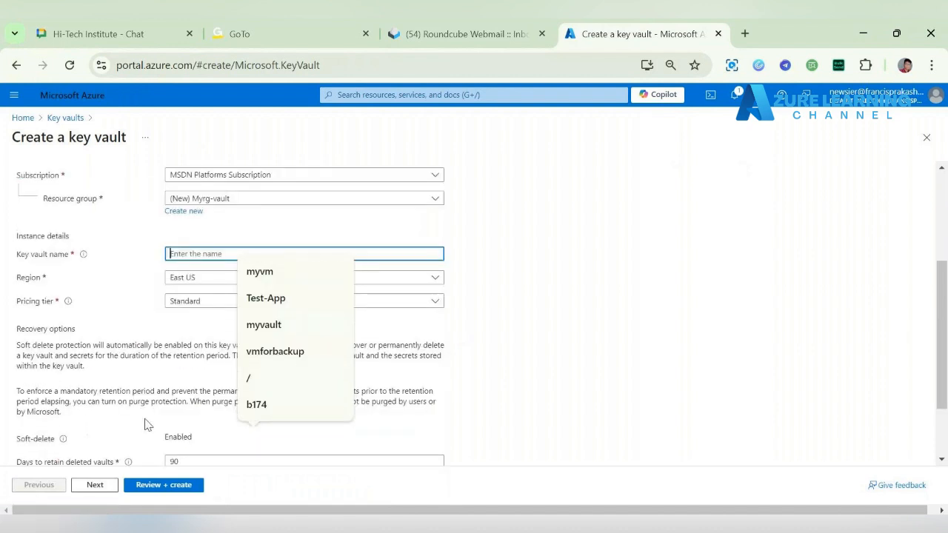
type("key")
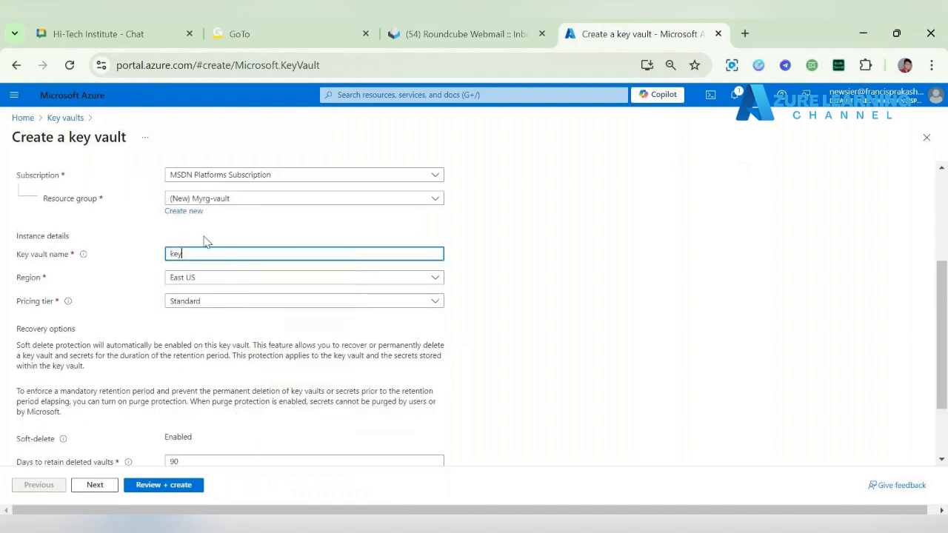
type("vault")
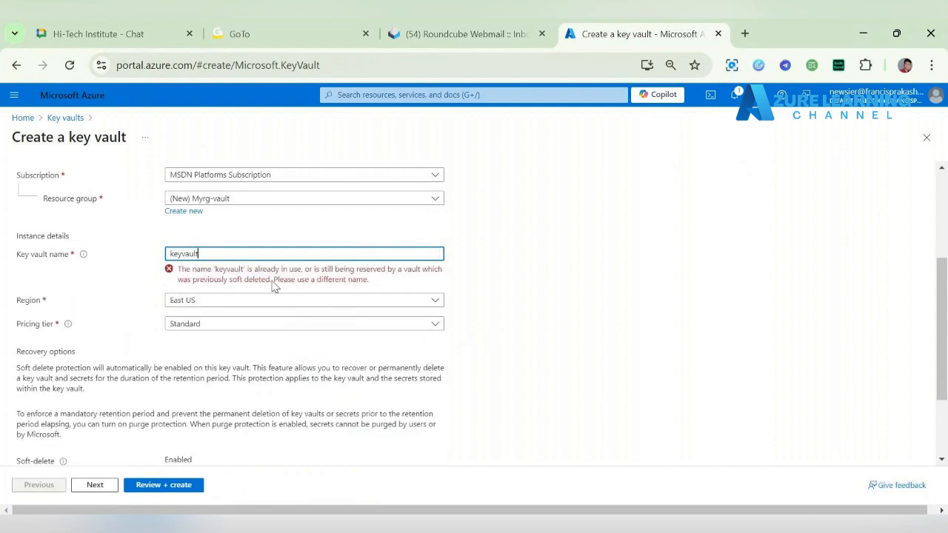
left_click_drag(213, 270, 379, 280)
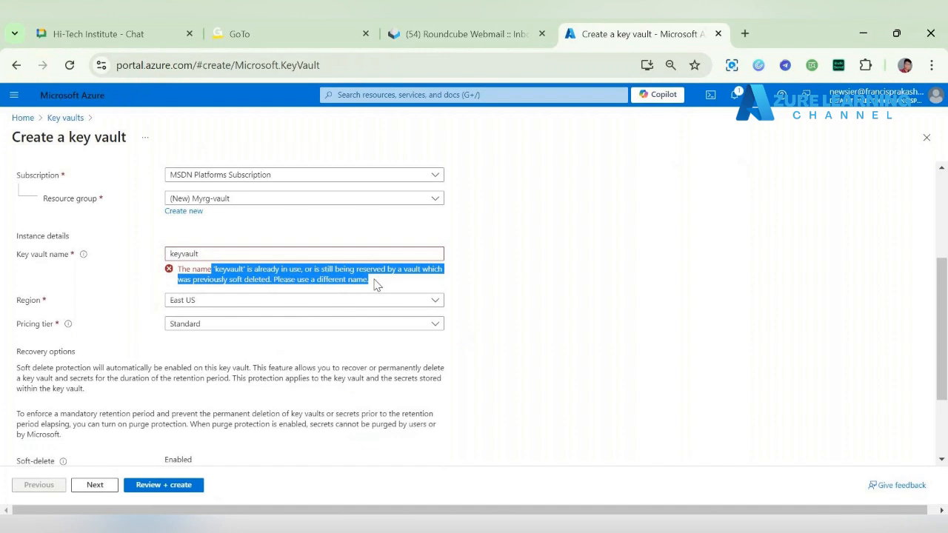
left_click(204, 254)
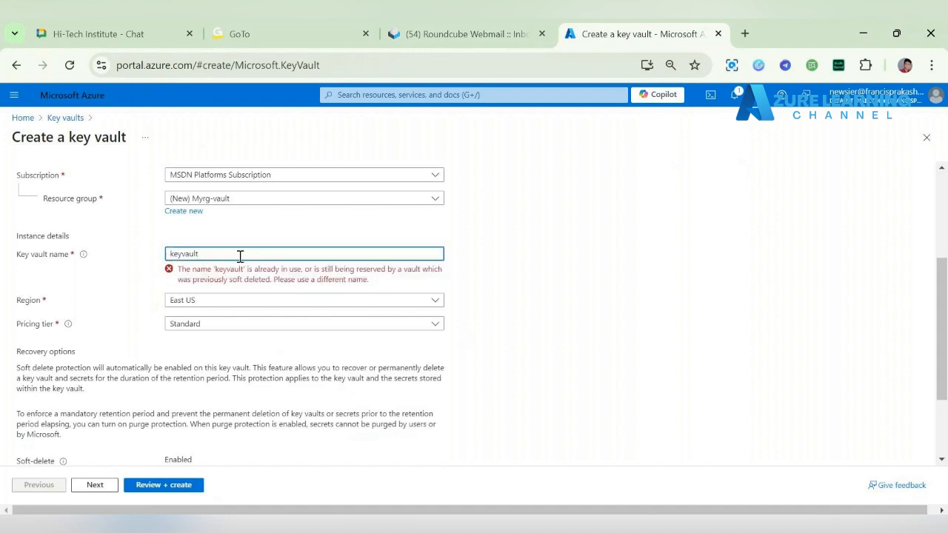
type("20")
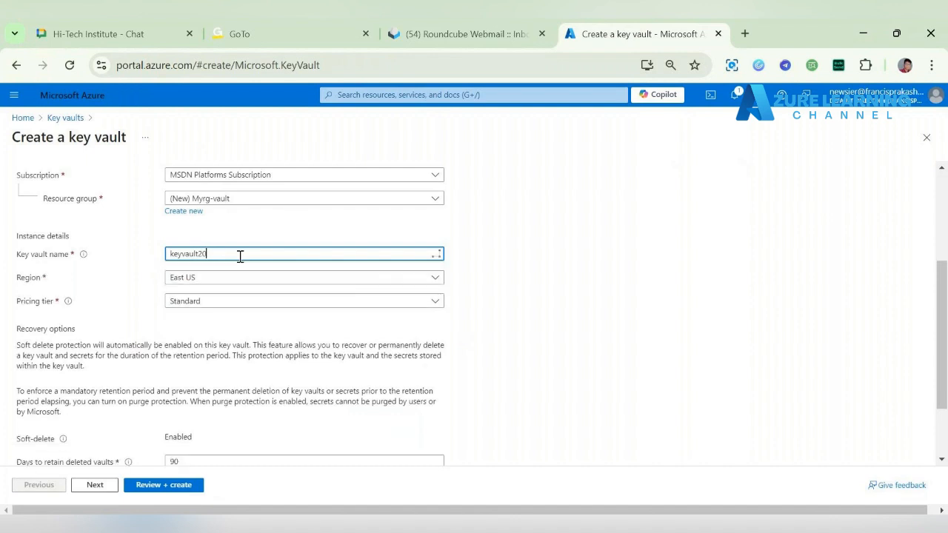
type("24")
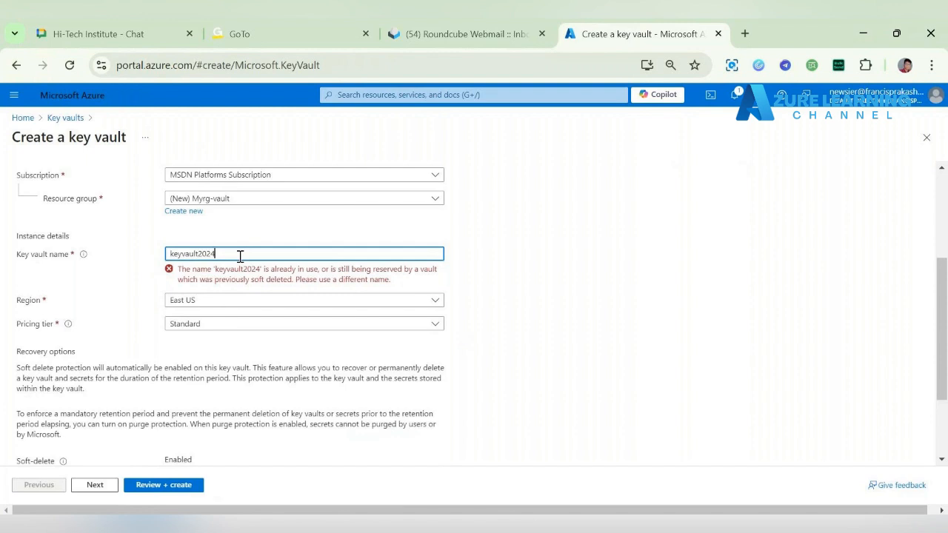
type("htge")
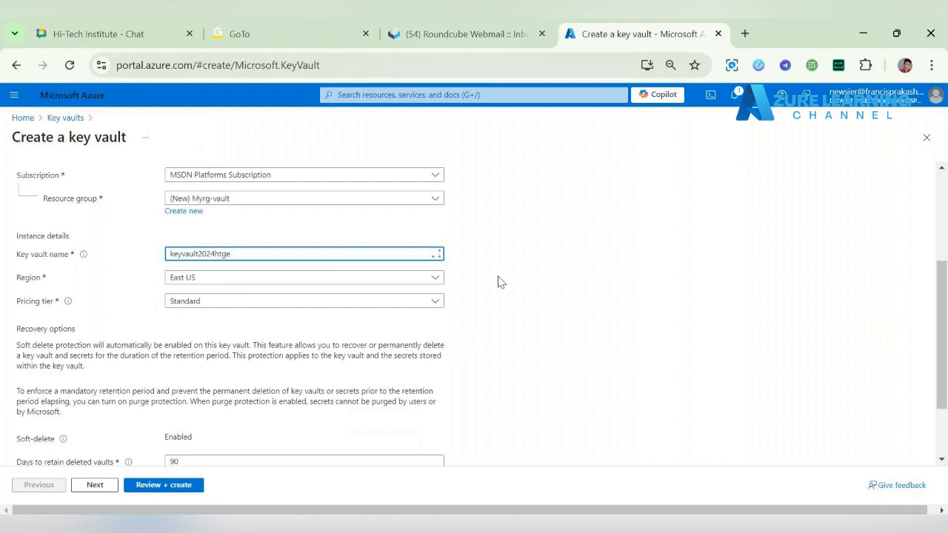
Step: Examine the key vault's basic settings, including region, pricing tier, soft-delete and days to retain deleted vaults
scroll(497, 281, "down", 2)
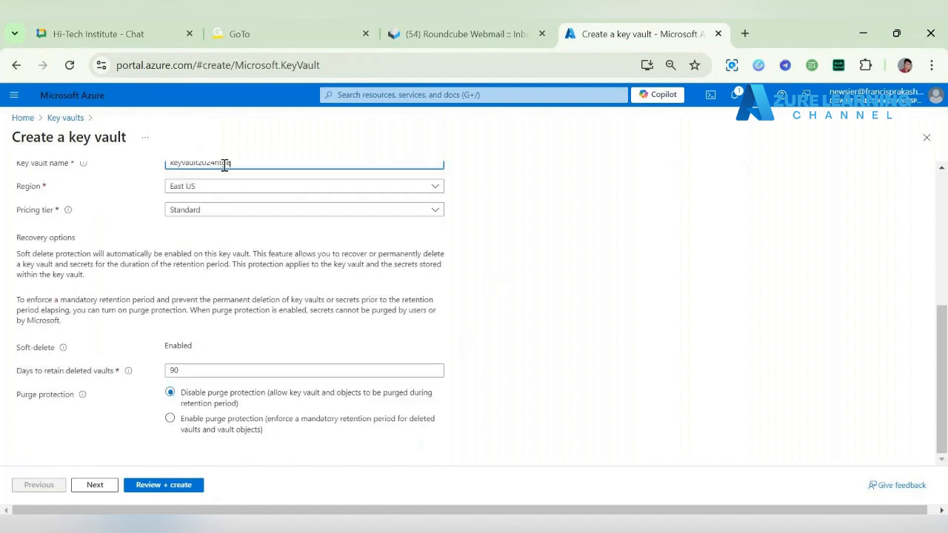
scroll(89, 215, "up", 1)
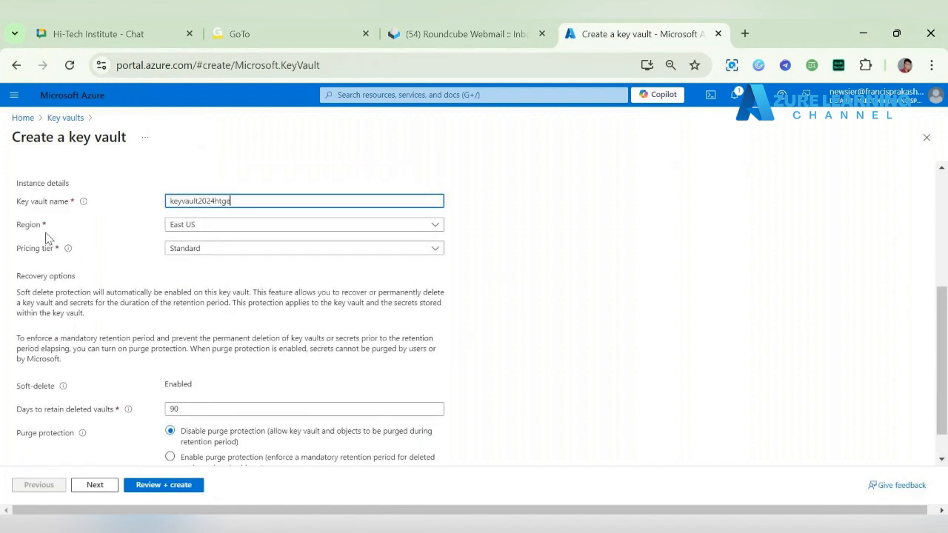
double_click(14, 226)
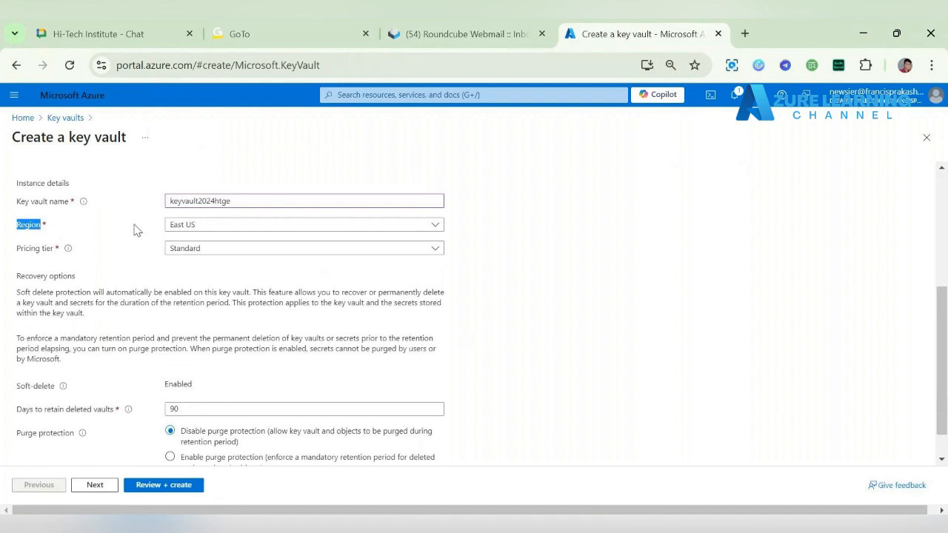
left_click_drag(20, 252, 64, 252)
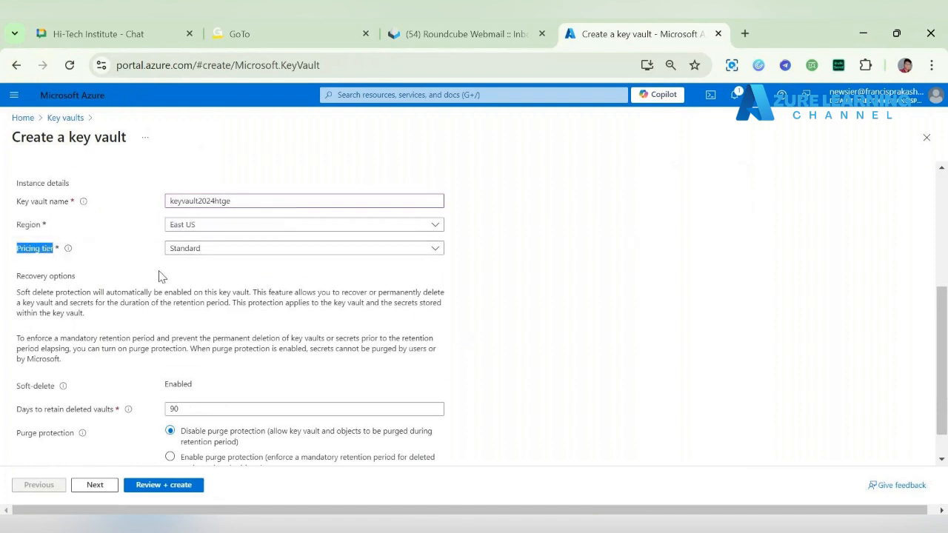
scroll(161, 277, "down", 1)
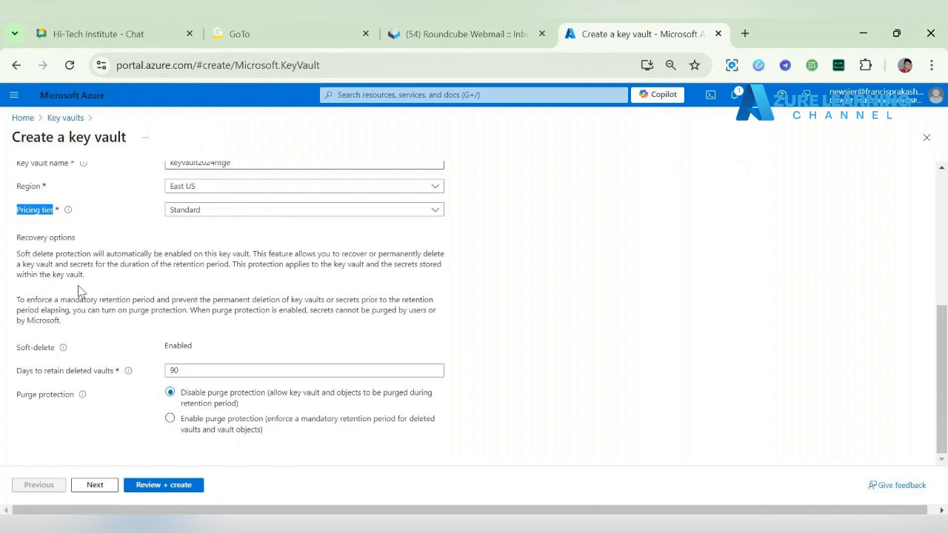
left_click_drag(18, 352, 97, 349)
left_click(30, 355)
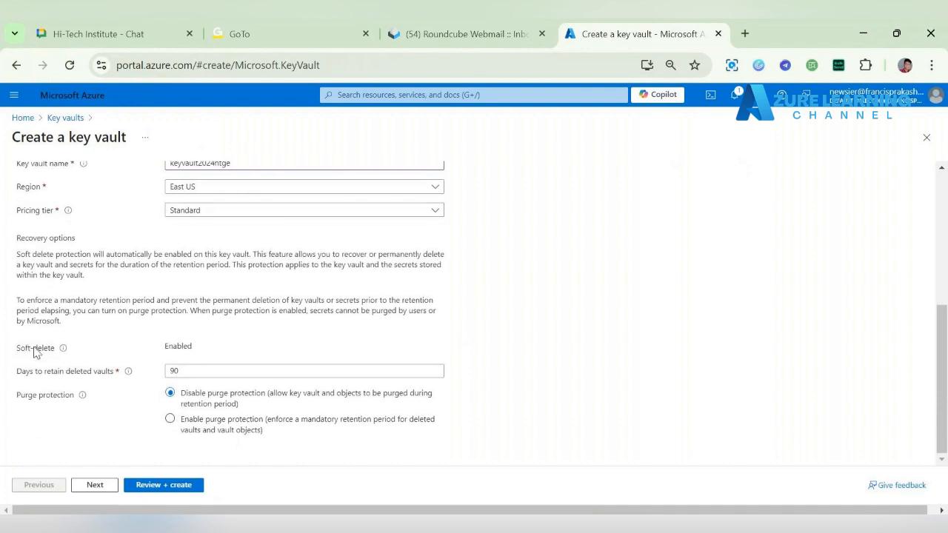
left_click_drag(161, 347, 229, 352)
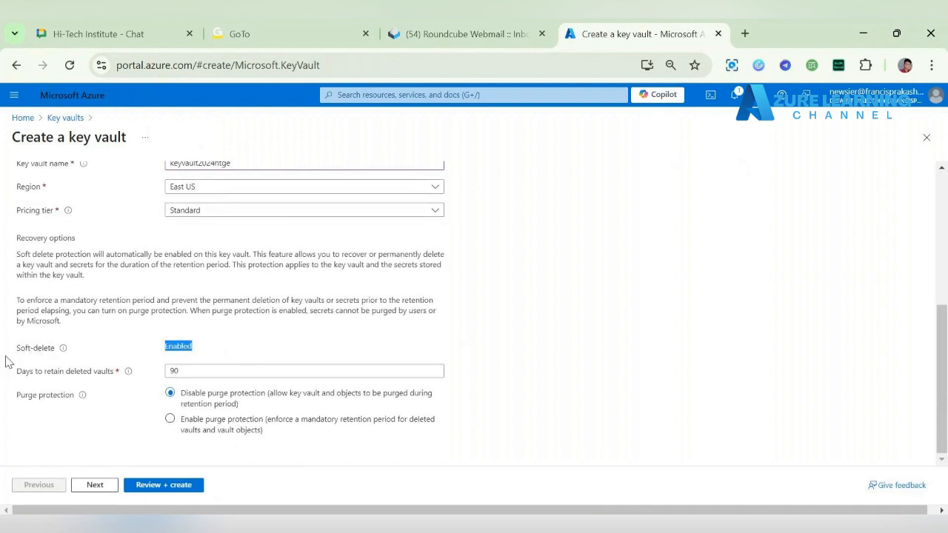
left_click_drag(4, 357, 109, 358)
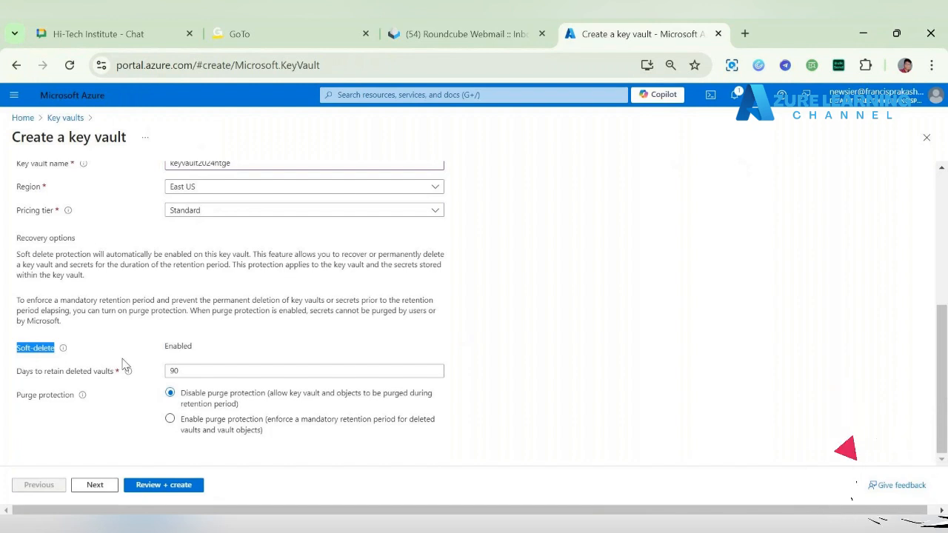
left_click_drag(4, 380, 112, 374)
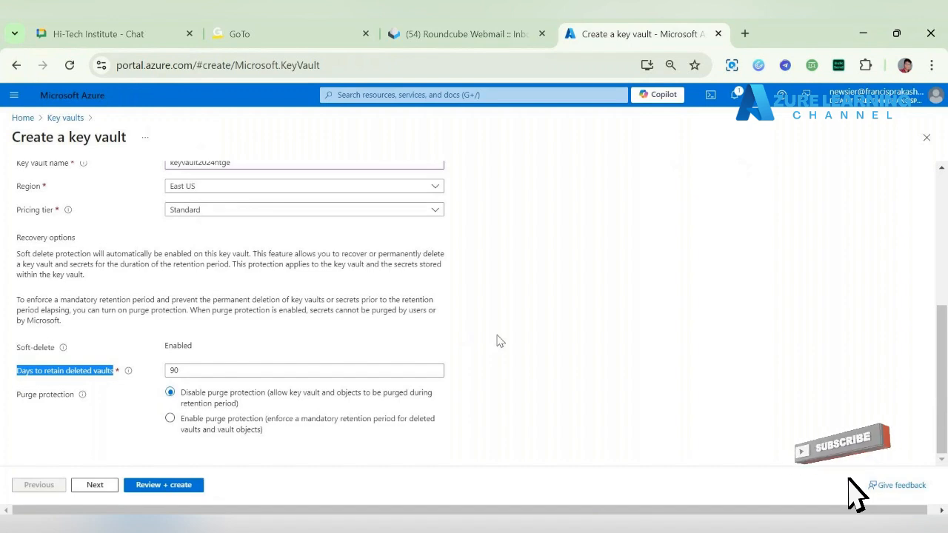
scroll(286, 311, "up", 3)
scroll(163, 240, "up", 1)
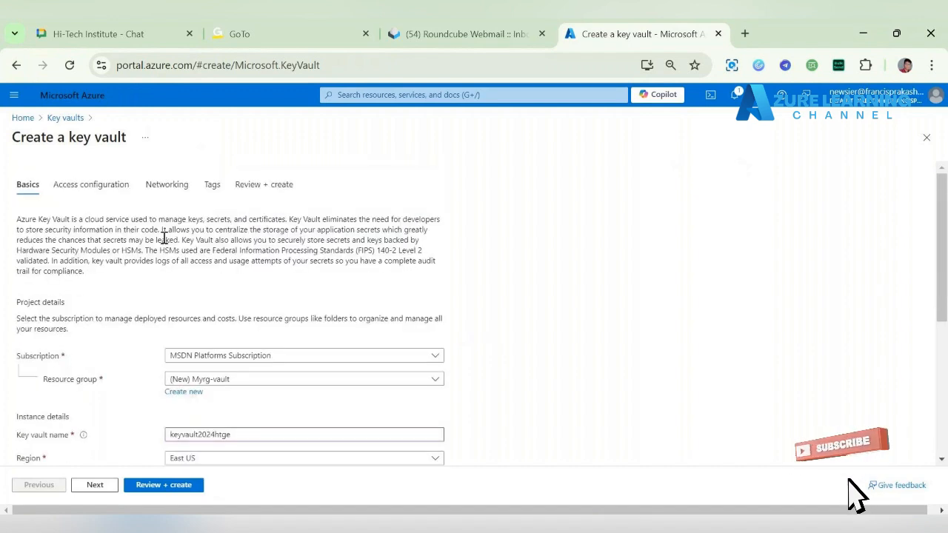
scroll(184, 282, "down", 4)
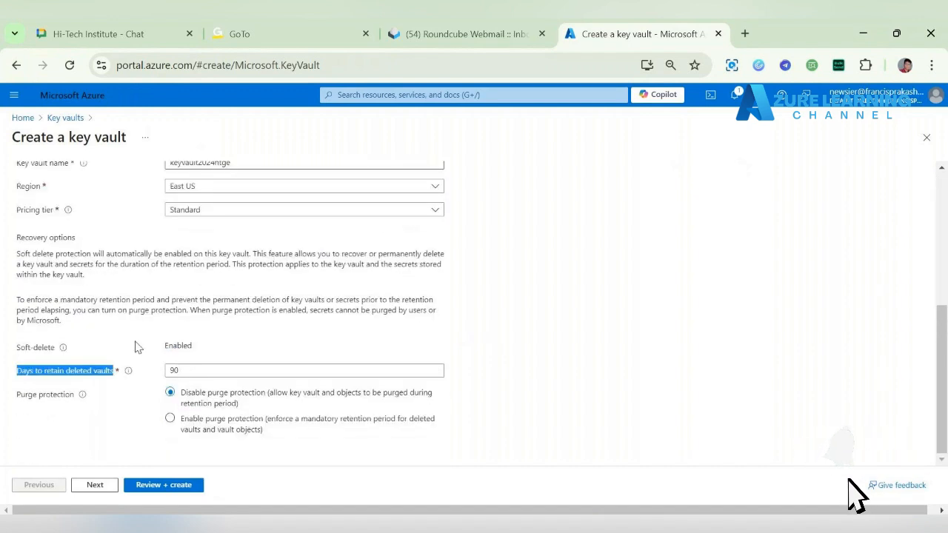
scroll(121, 275, "up", 5)
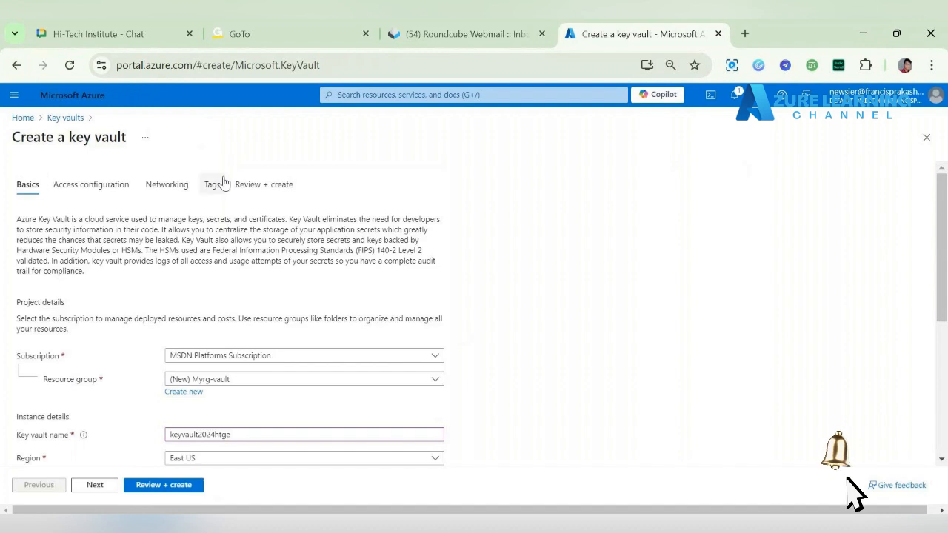
Step: Proceed to the final review, keeping Azure role-based access control, no resource access options, public access from all networks and no tags
left_click(96, 485)
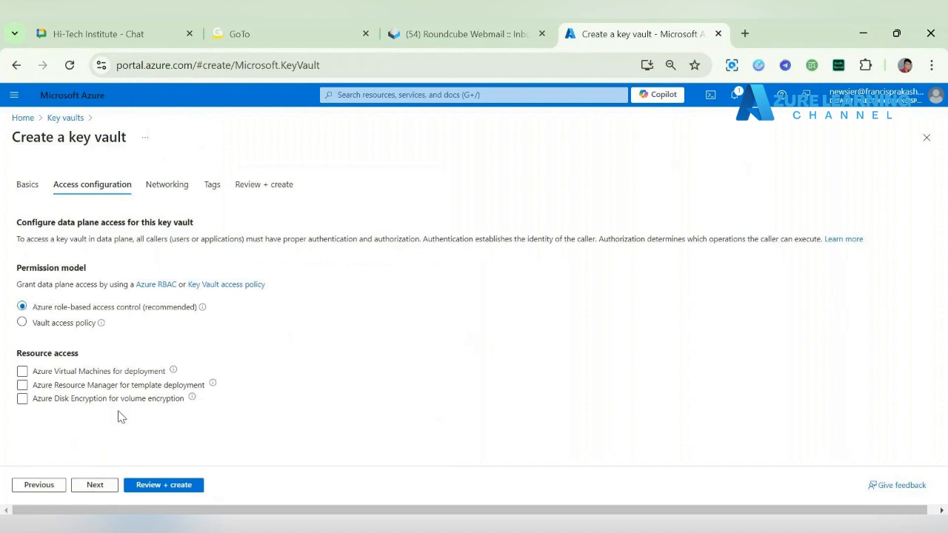
left_click(57, 370)
left_click(46, 371)
left_click(145, 387)
left_click(95, 485)
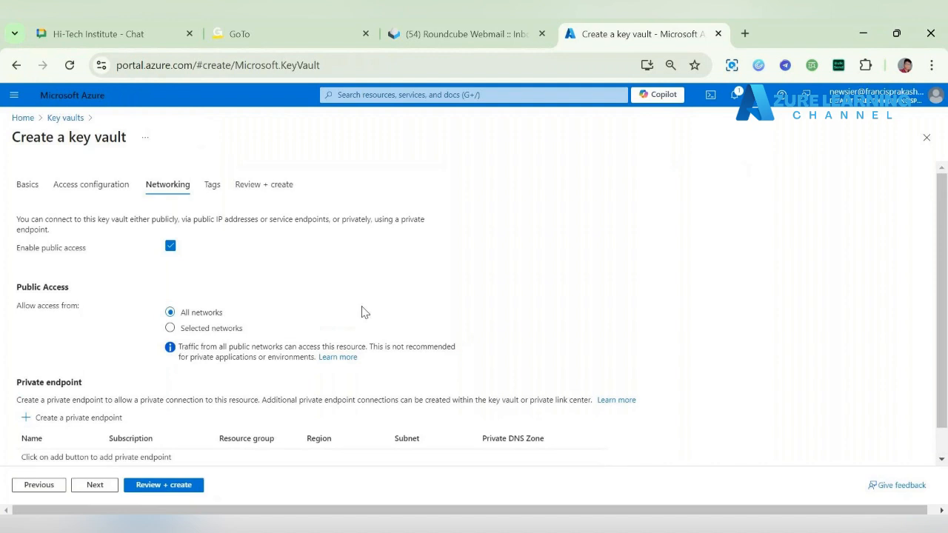
left_click(95, 485)
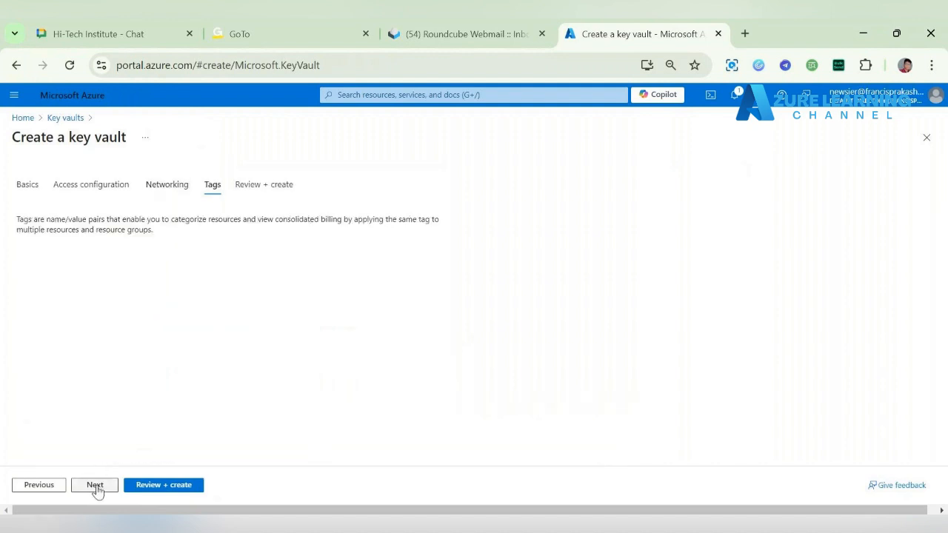
left_click(104, 489)
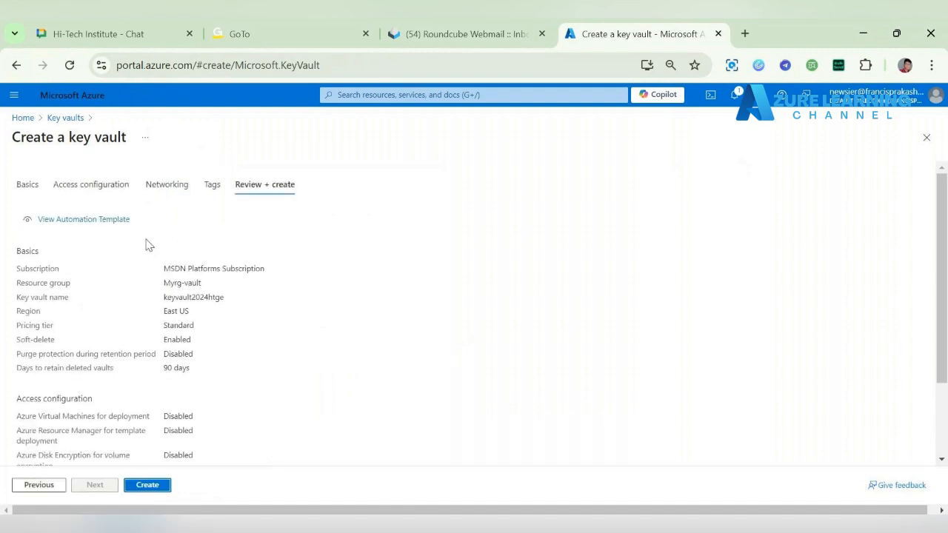
Step: Submit the creation of key vault keyvault2024htge and return to the portal's home page
left_click(148, 485)
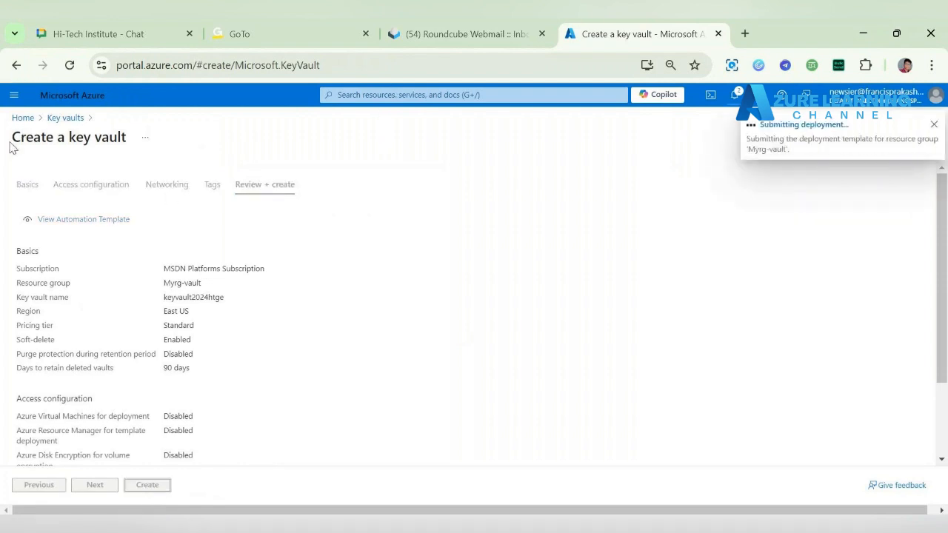
left_click_drag(10, 148, 131, 139)
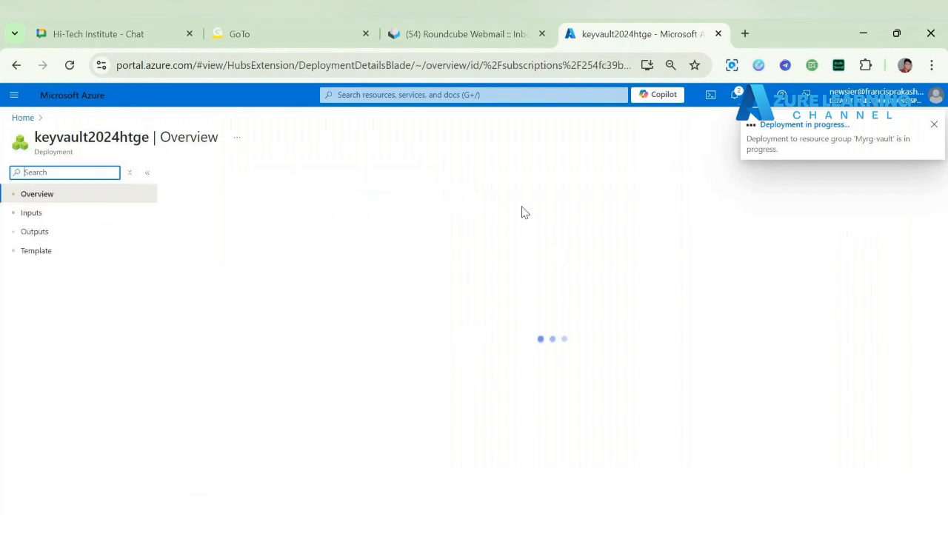
left_click(22, 119)
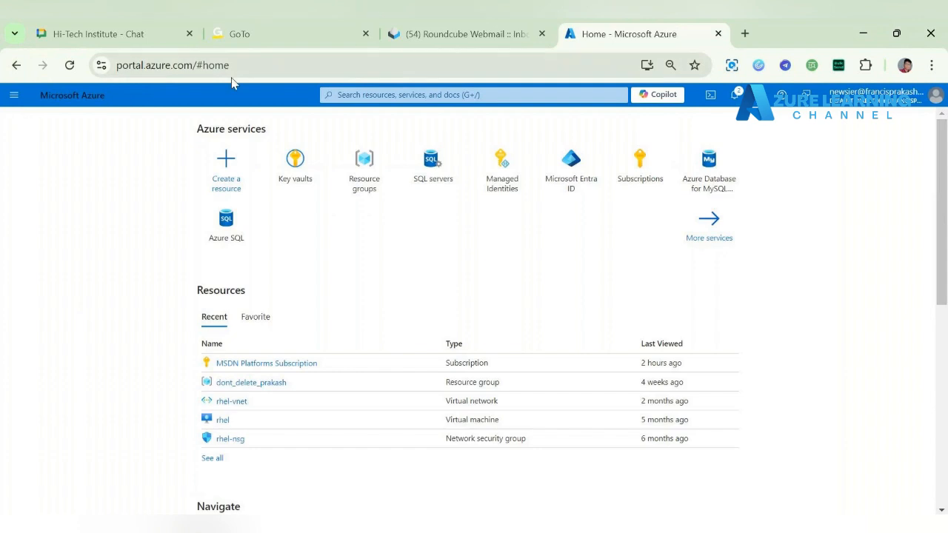
Step: Start creating a new SQL database server in the existing resource group Myrg-vault
left_click(438, 170)
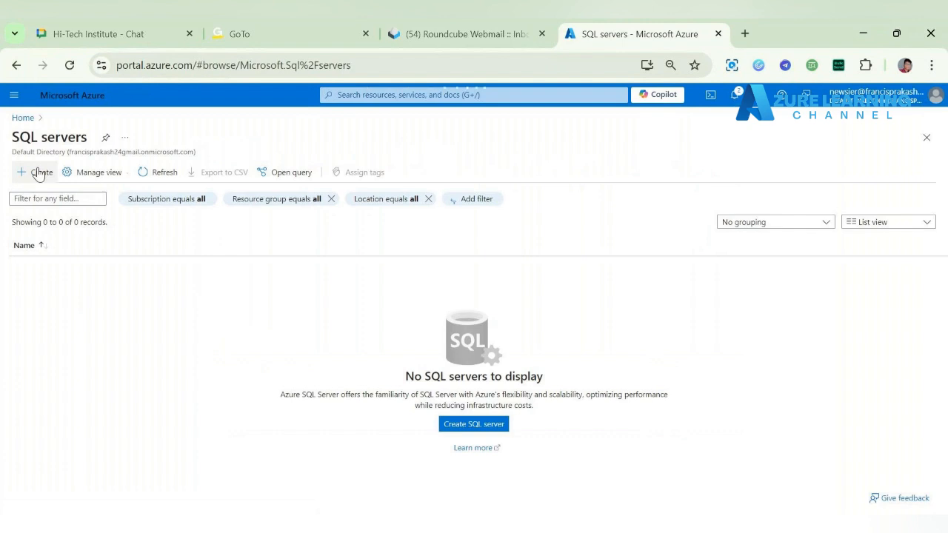
left_click(39, 172)
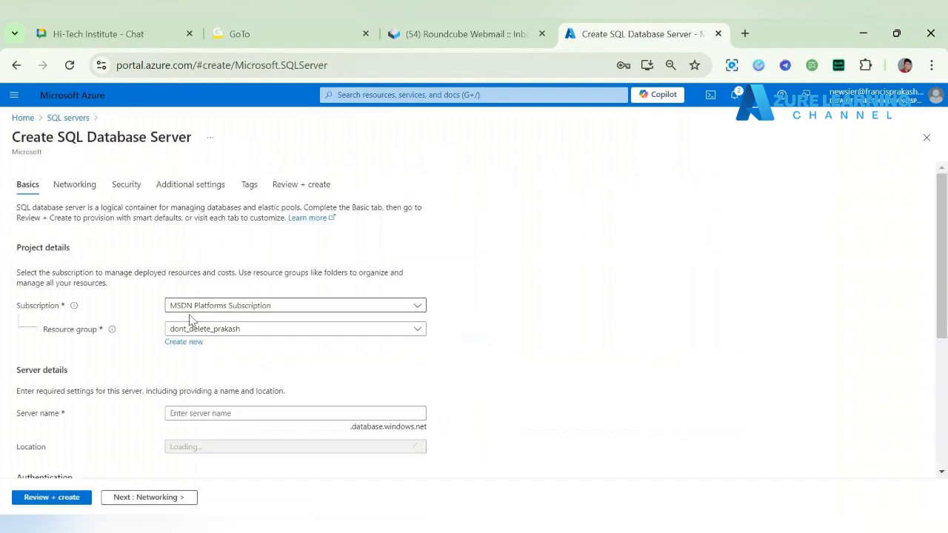
left_click(248, 332)
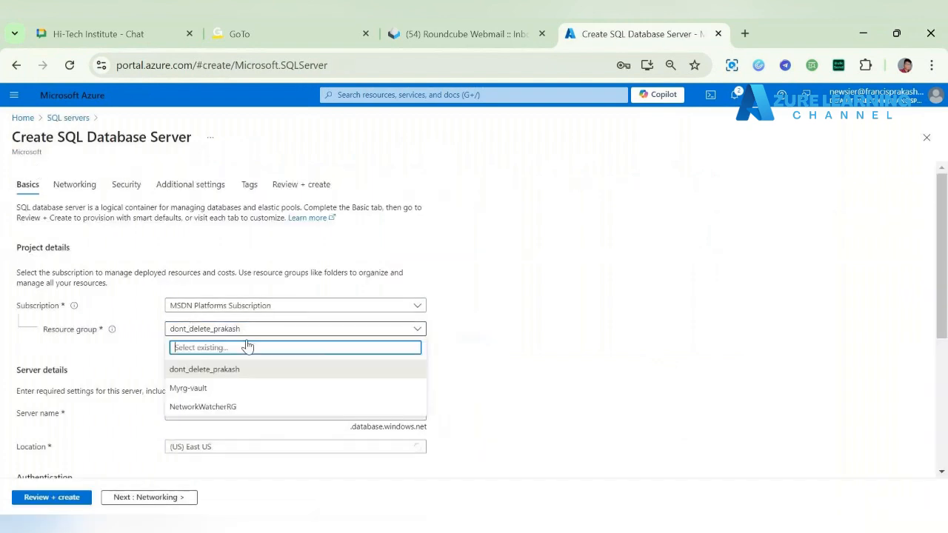
left_click(255, 390)
Step: Name the SQL database server mysqlserverhtge
left_click(241, 417)
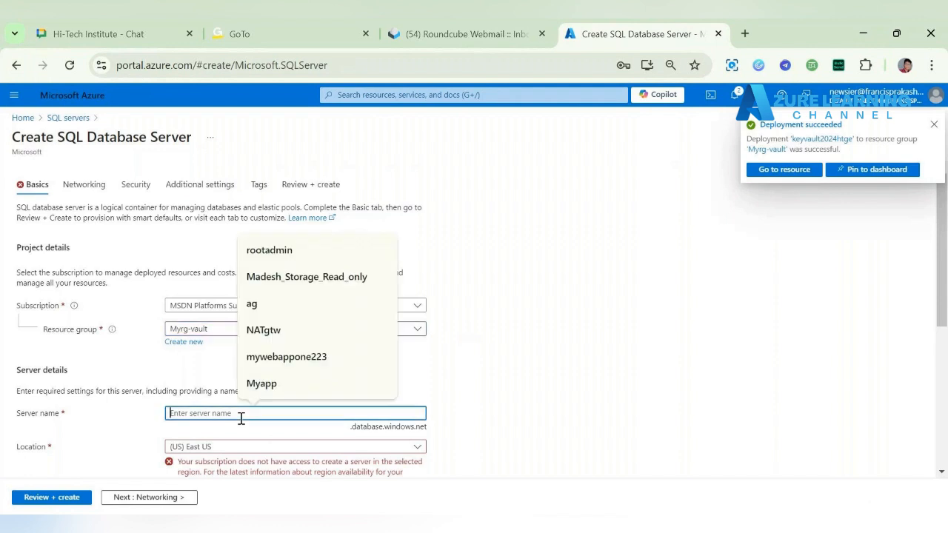
type("my")
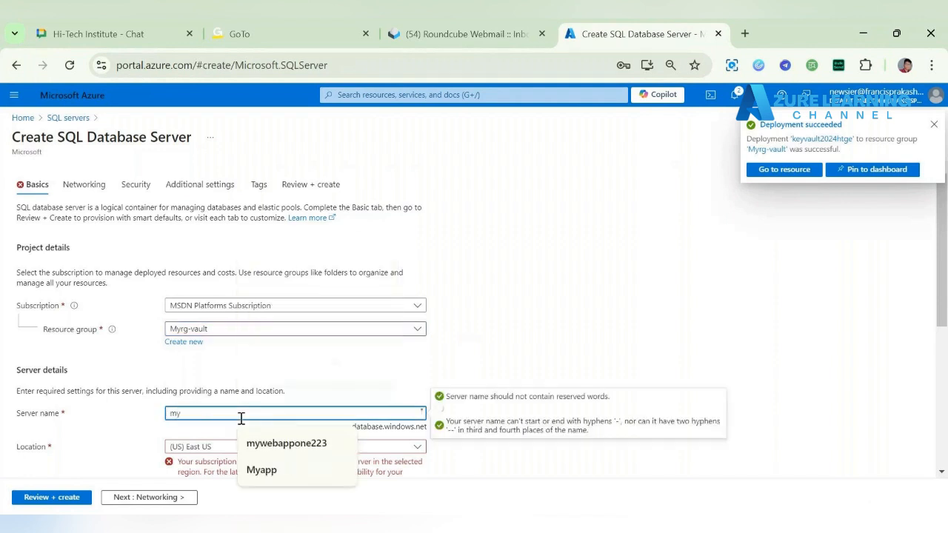
type("sqlserve")
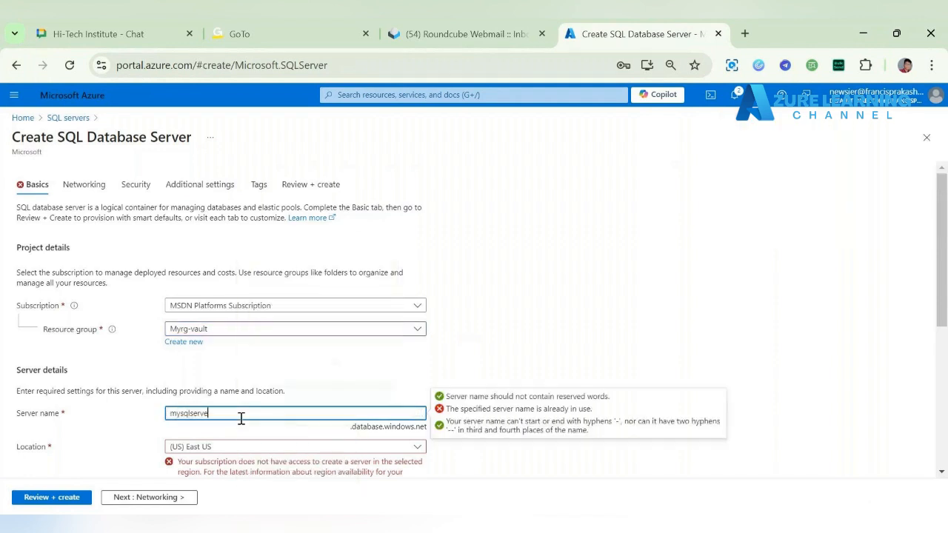
type("r")
scroll(19, 197, "down", 3)
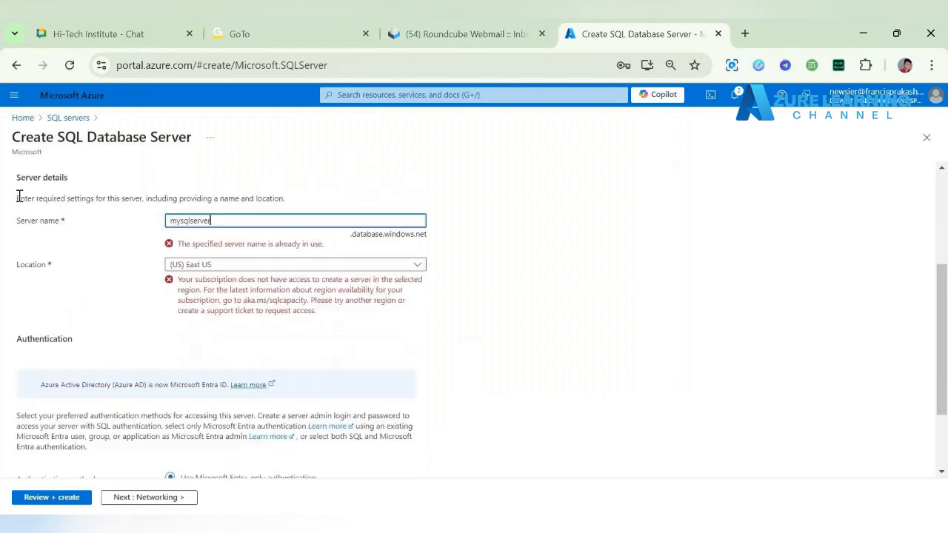
left_click(13, 228)
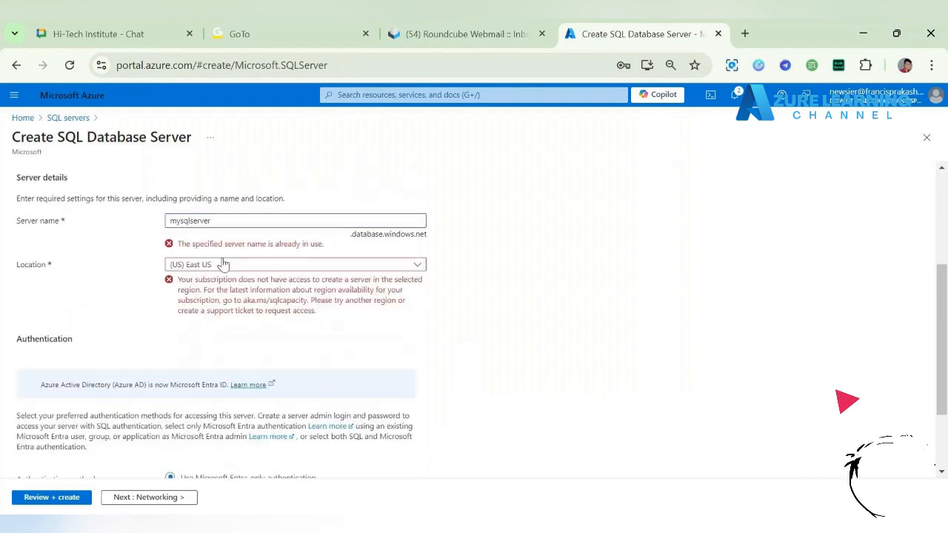
left_click(250, 264)
left_click(223, 220)
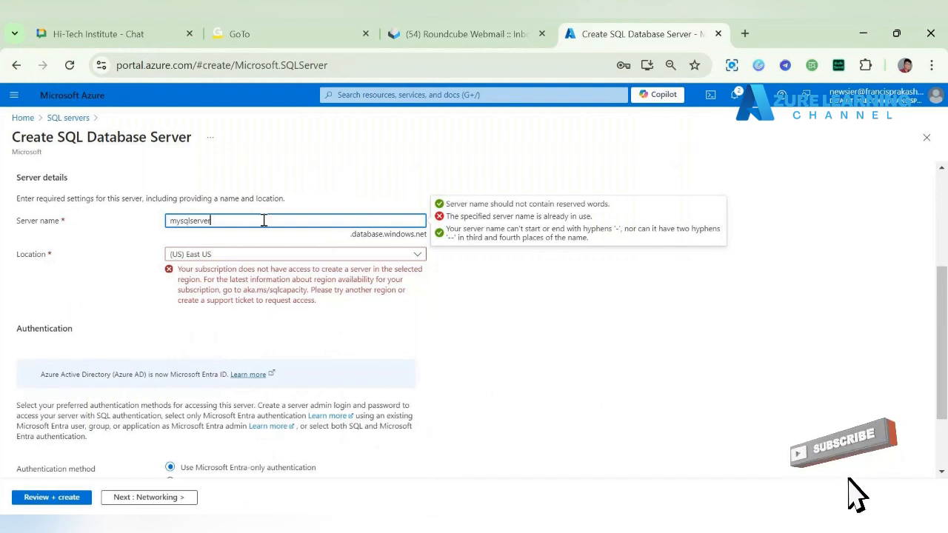
type("htge")
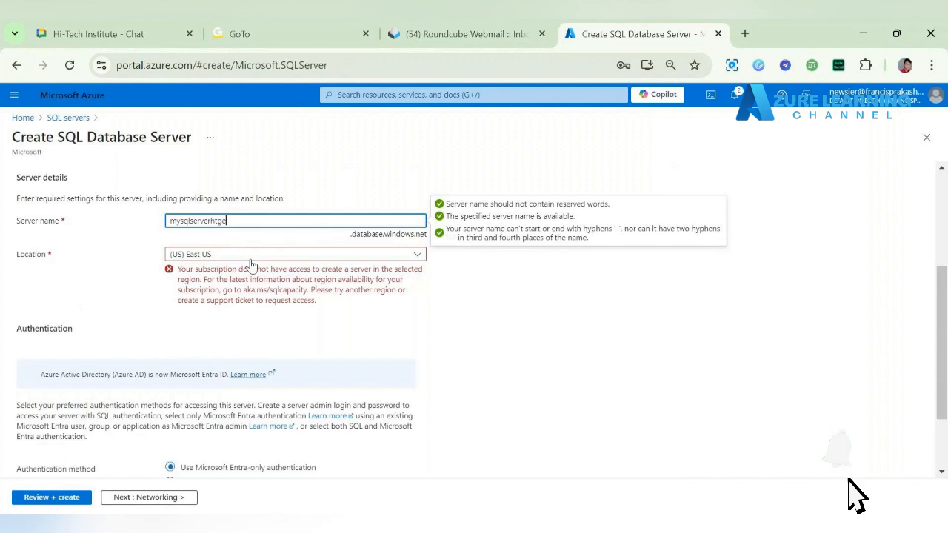
Step: Set the server's location to (Asia Pacific) Central India
left_click(241, 257)
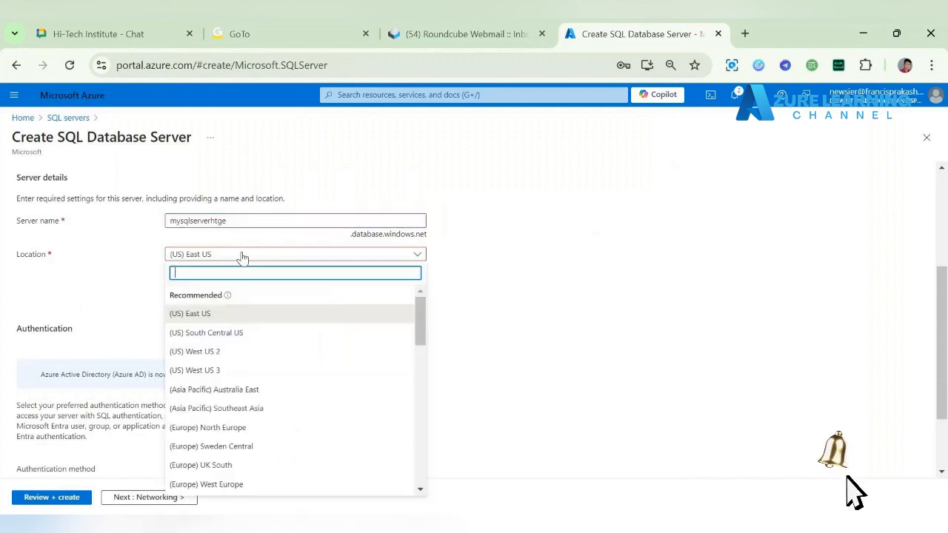
scroll(262, 392, "down", 3)
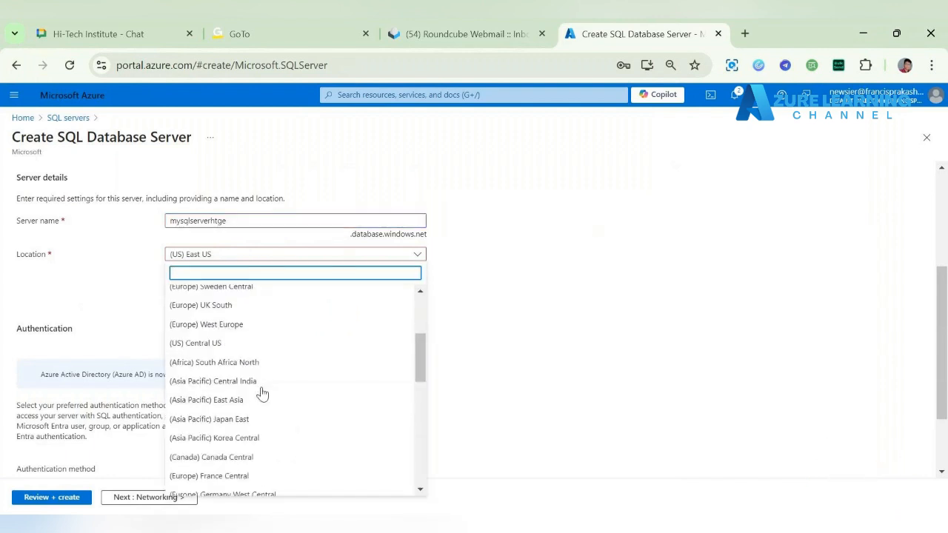
scroll(241, 318, "up", 5)
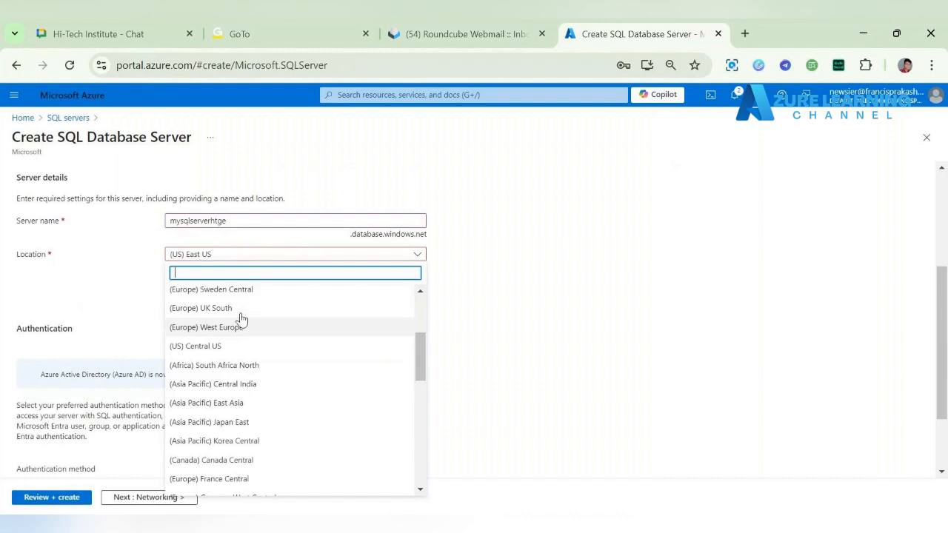
left_click(88, 289)
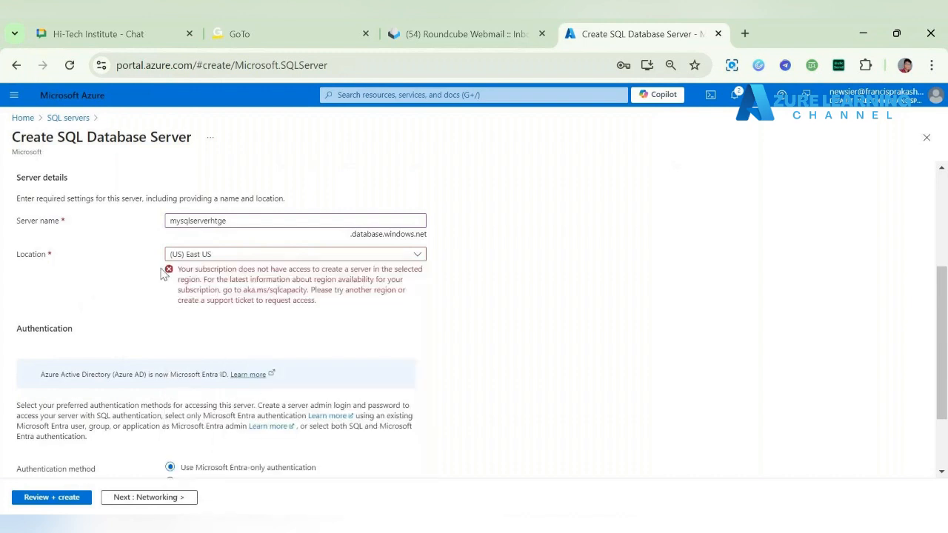
left_click_drag(161, 250, 213, 268)
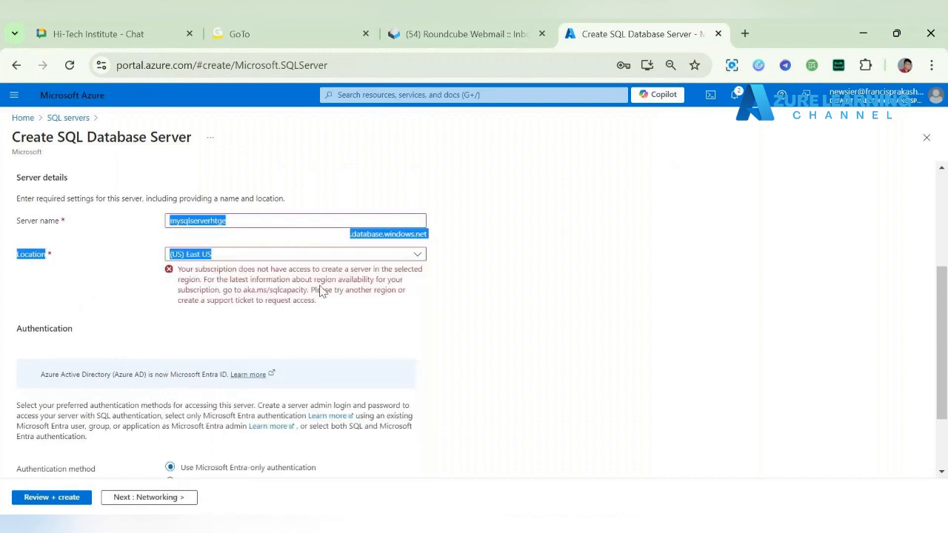
left_click(248, 255)
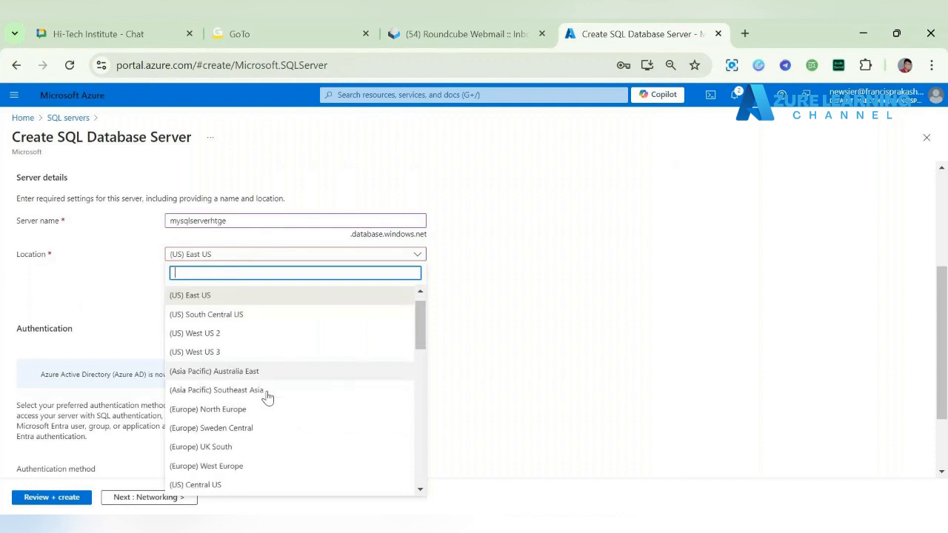
scroll(266, 398, "down", 3)
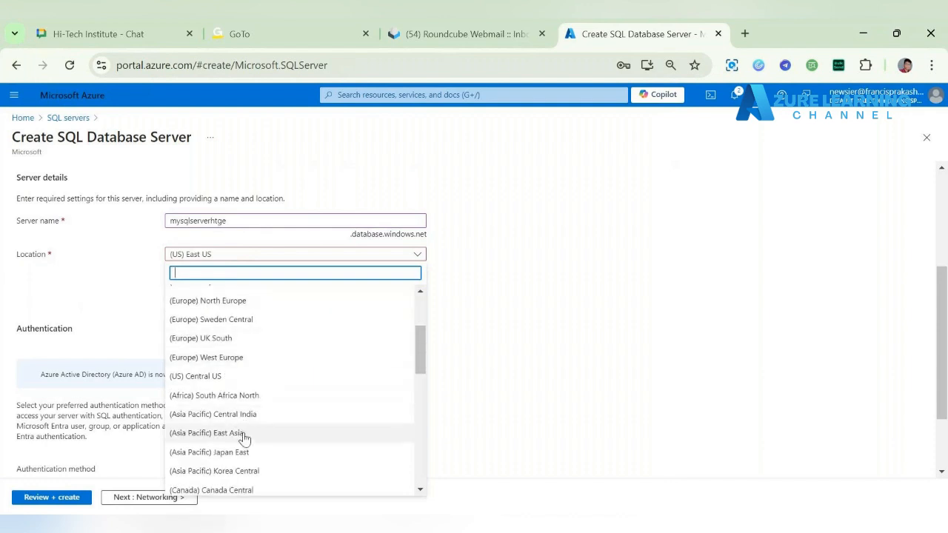
left_click(246, 416)
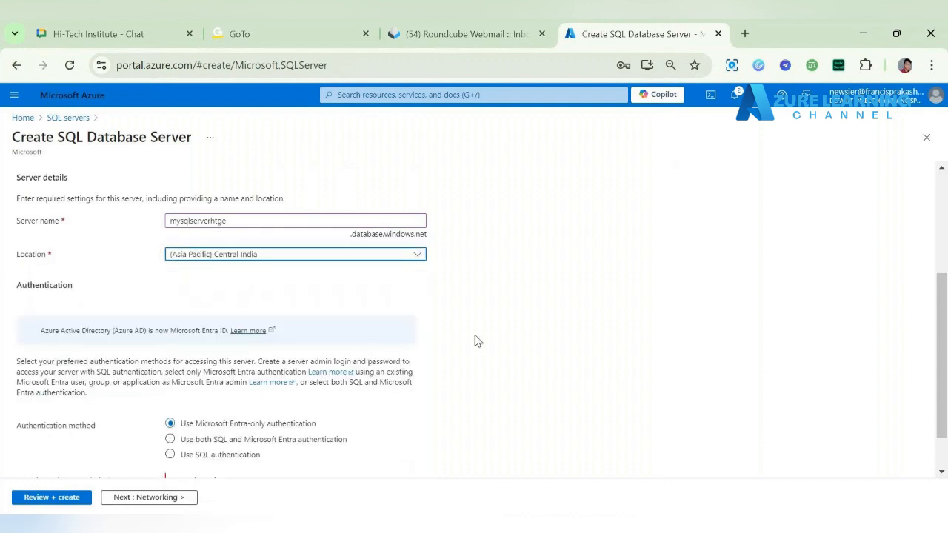
Step: Use SQL authentication with rootadmin as the server admin login, and fill in the password and its confirmation from the saved credentials
scroll(292, 363, "down", 1)
left_click(244, 403)
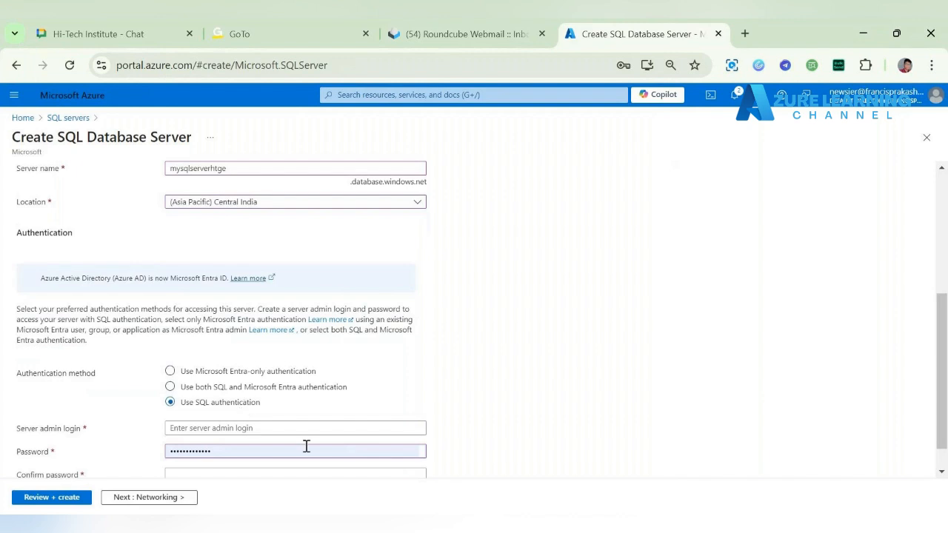
left_click(252, 428)
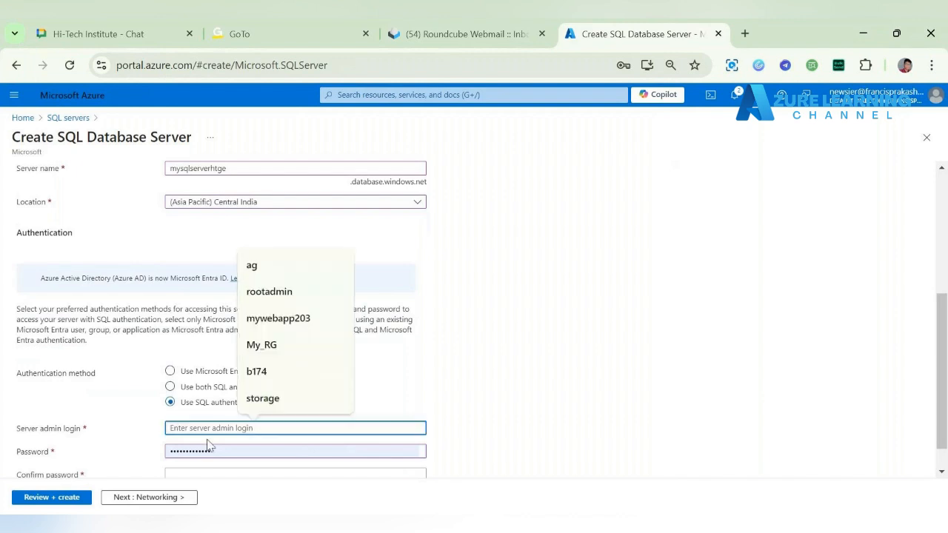
left_click(285, 294)
scroll(398, 381, "down", 1)
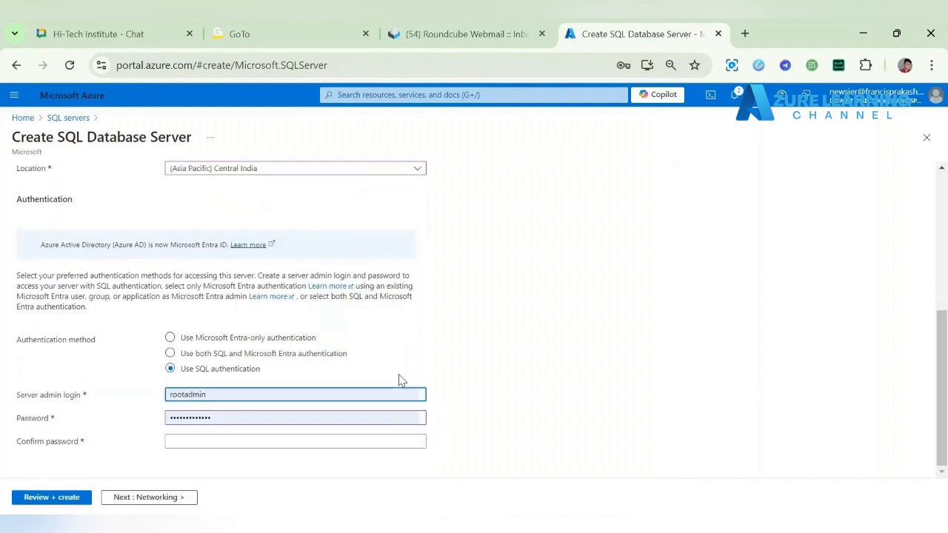
left_click(244, 445)
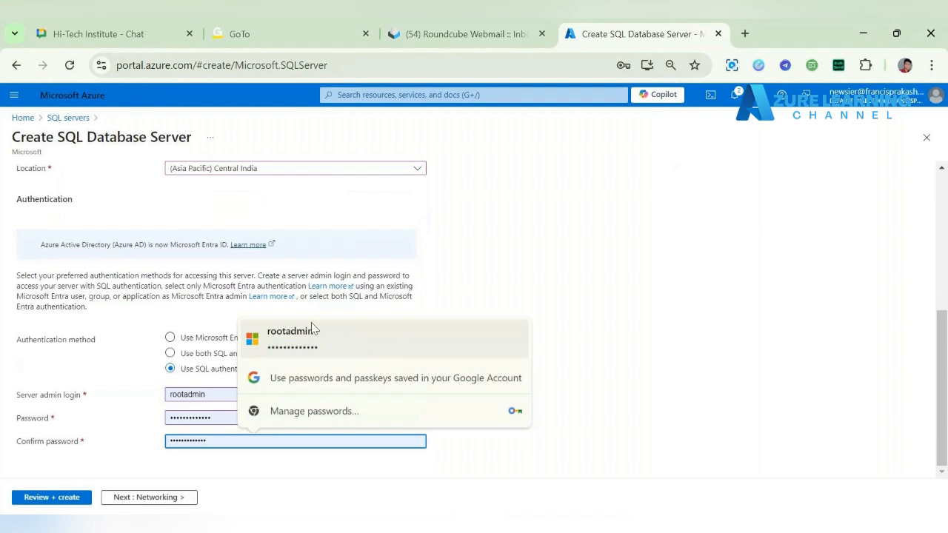
left_click(314, 331)
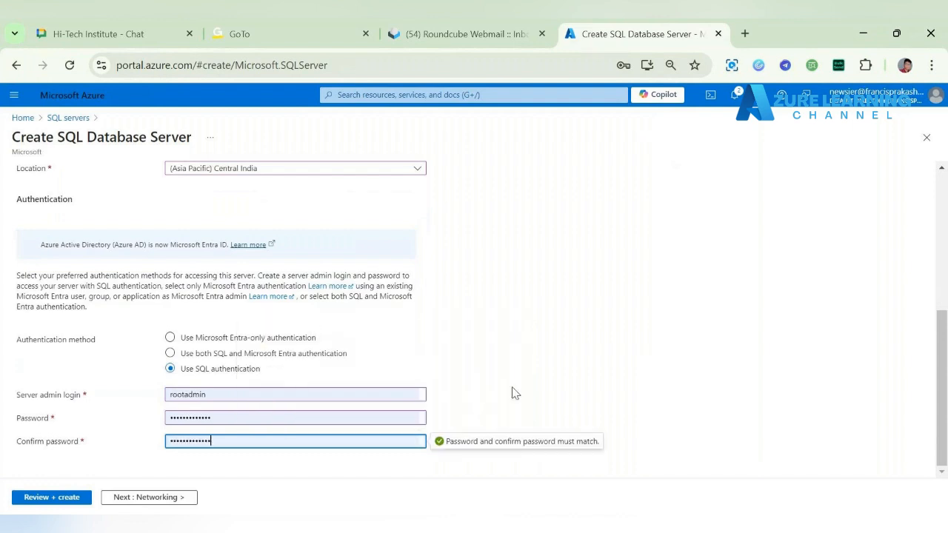
Step: Proceed through networking to the security settings, keeping access by Azure services and resources set to No
left_click(153, 497)
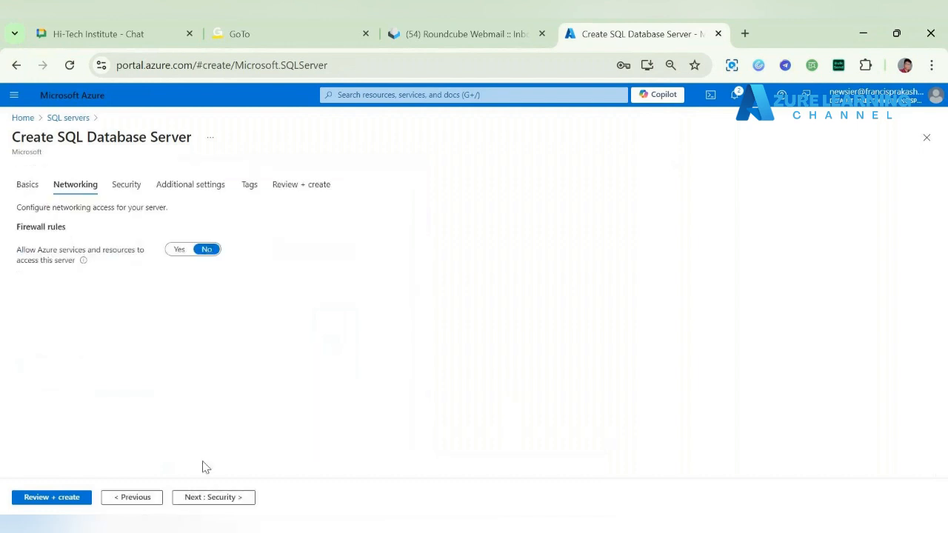
left_click(208, 502)
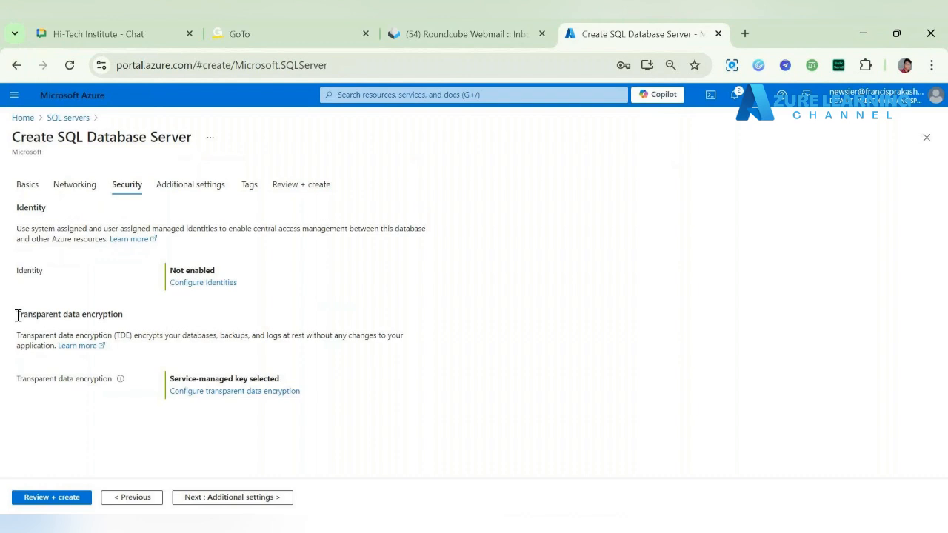
Step: Look at the customer-managed key option for transparent data encryption and discard the change
left_click_drag(18, 315, 152, 323)
left_click(227, 394)
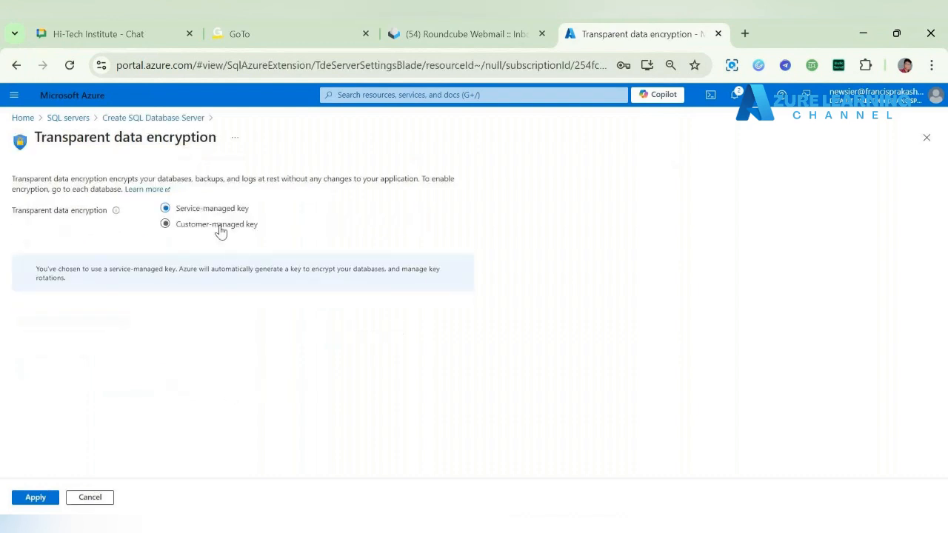
left_click(219, 225)
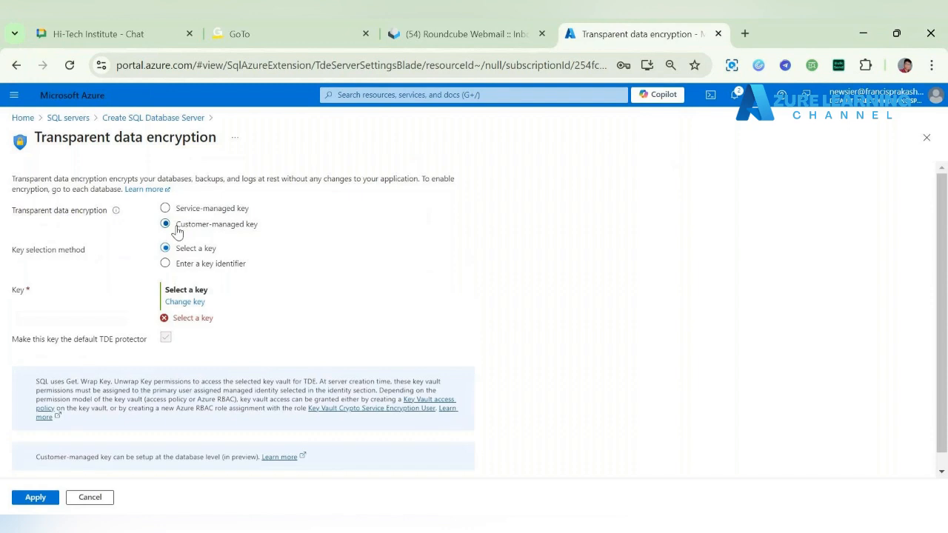
left_click_drag(170, 229, 282, 236)
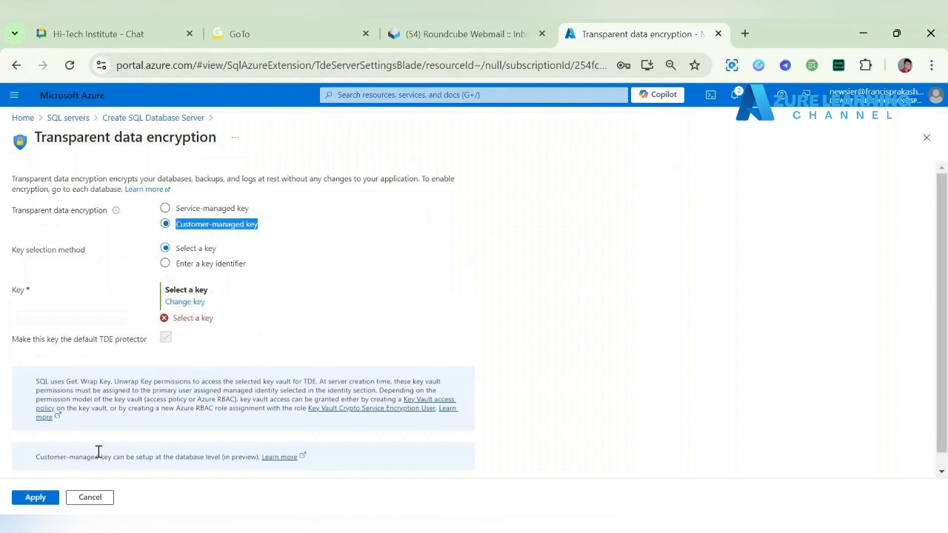
left_click(104, 501)
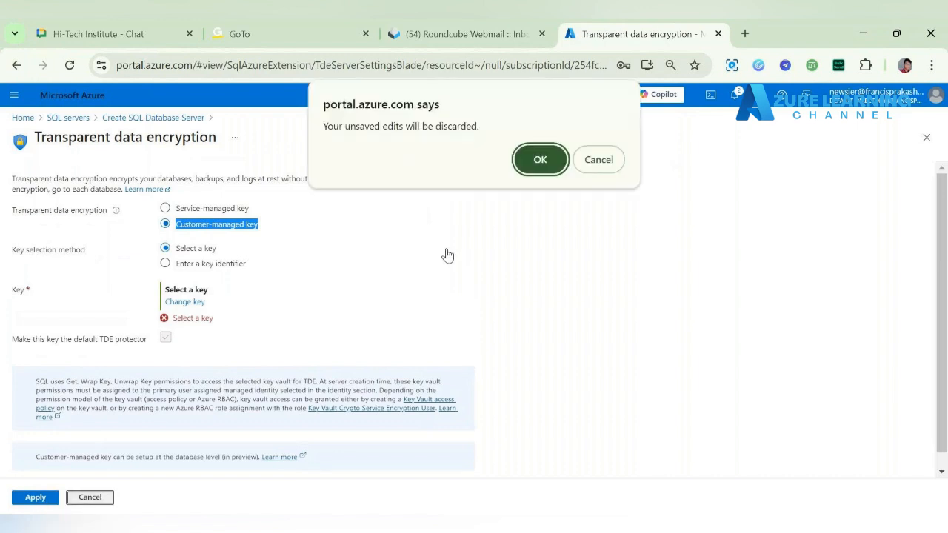
left_click(541, 160)
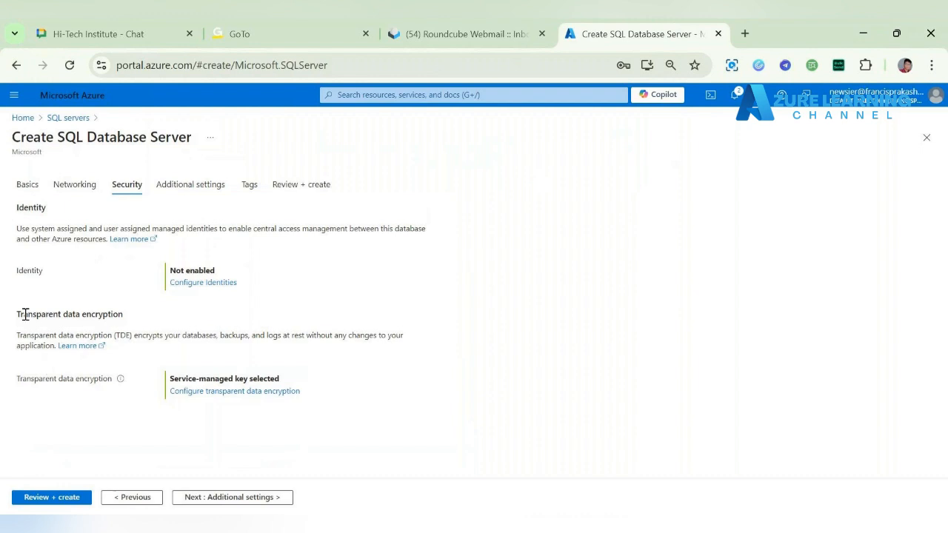
Step: Proceed to the final review, keeping the service-managed encryption key, Microsoft Defender for SQL at Not now, and no tags
left_click_drag(19, 314, 125, 316)
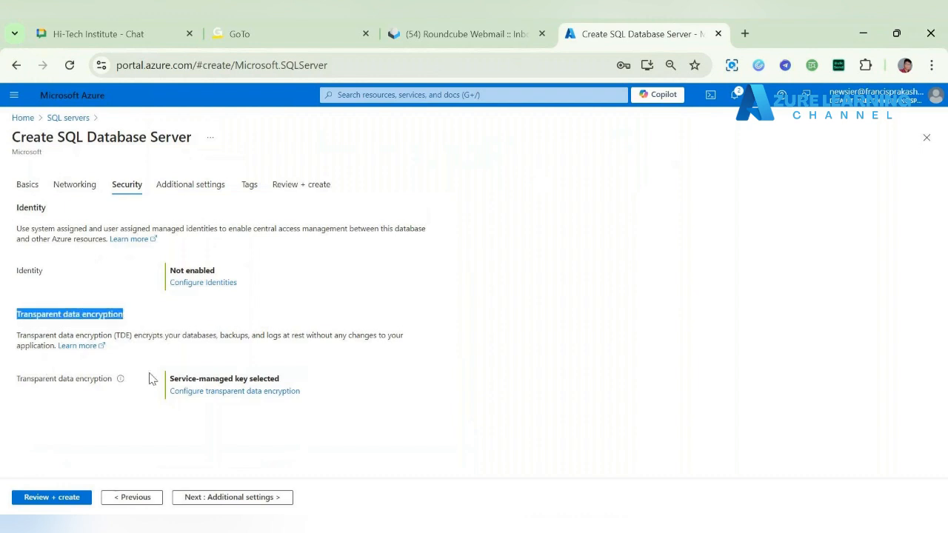
left_click(256, 496)
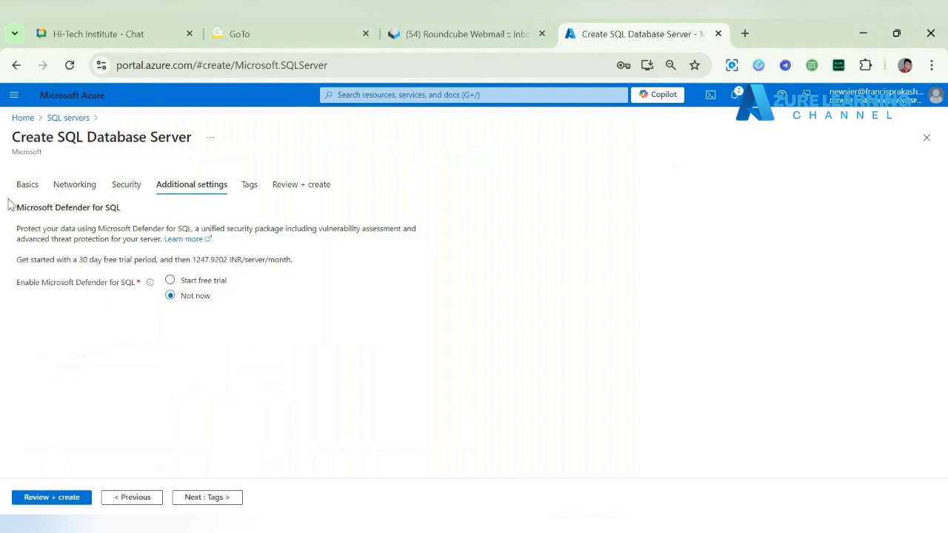
left_click_drag(11, 205, 160, 224)
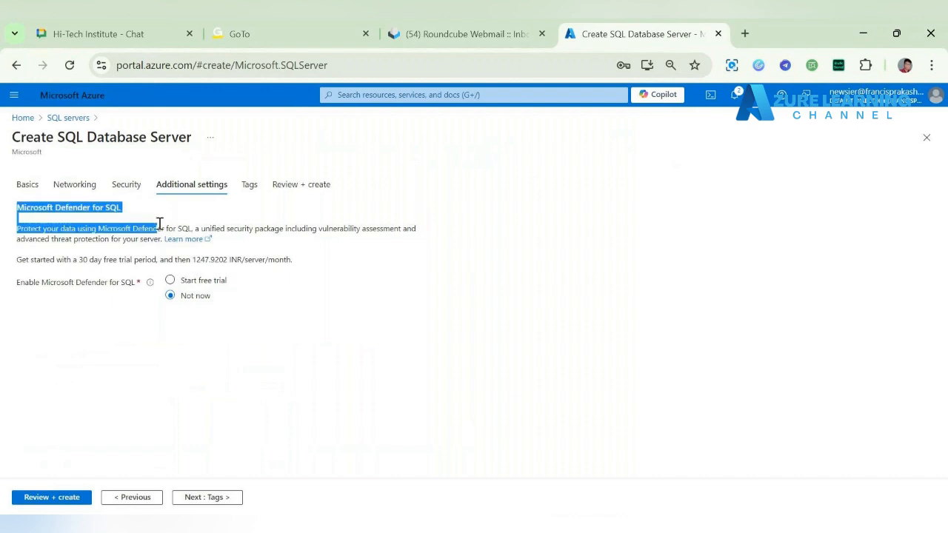
left_click(209, 497)
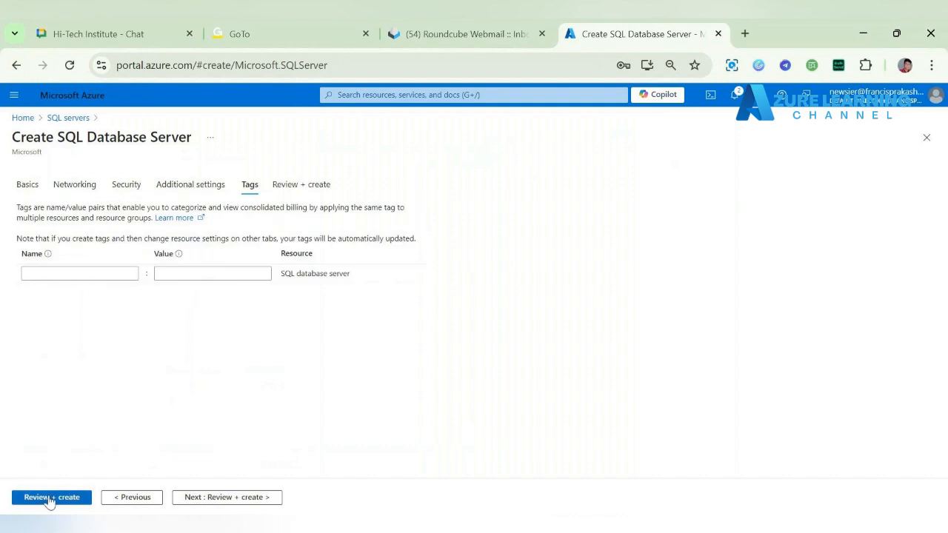
left_click(48, 499)
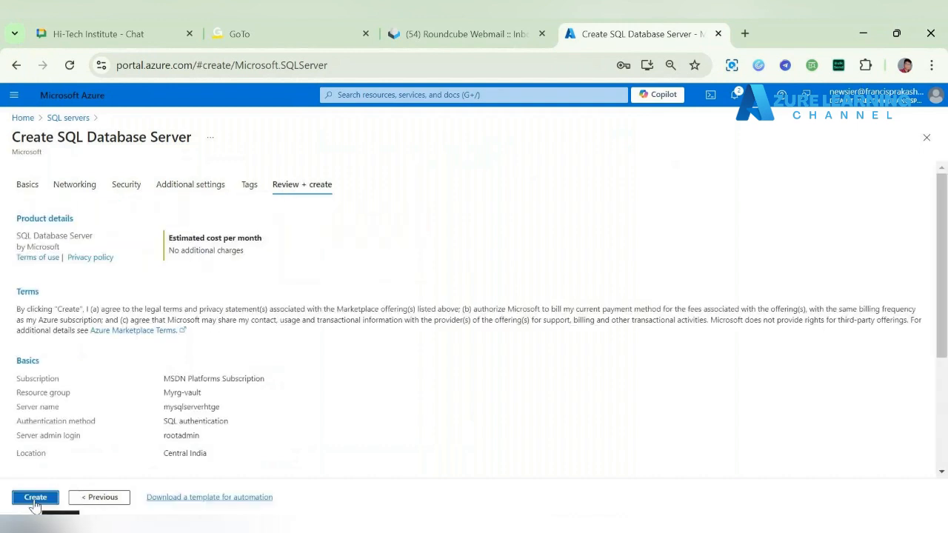
Step: Create the SQL database server from the reviewed settings and return to the portal home page
left_click(35, 499)
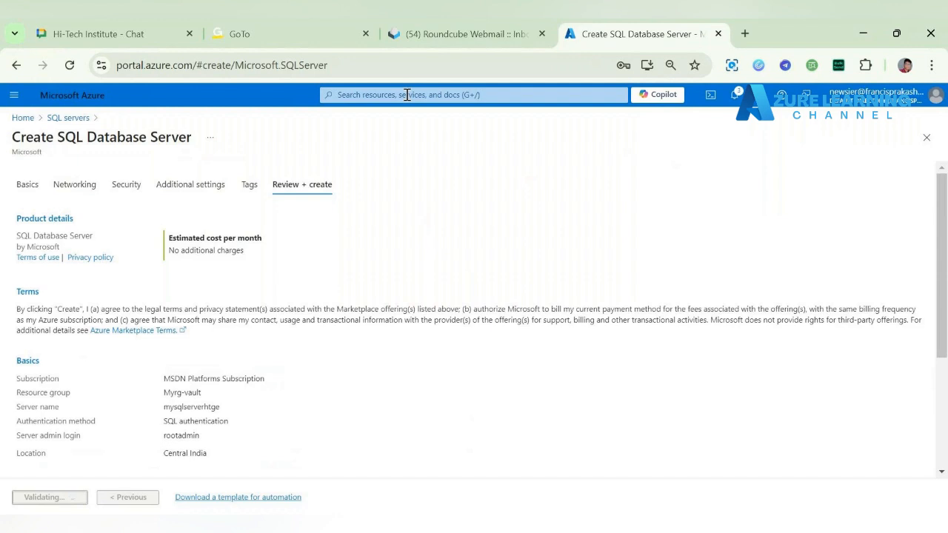
left_click(407, 95)
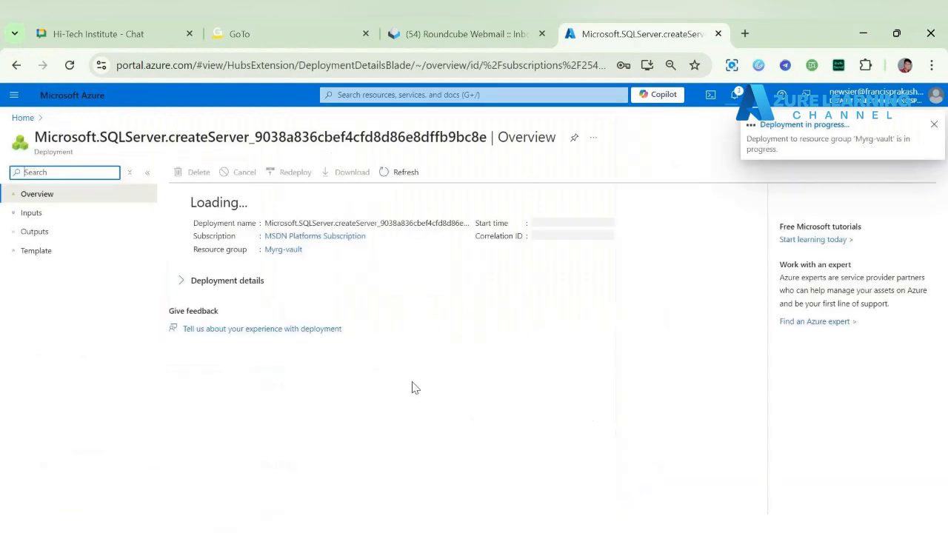
left_click(23, 118)
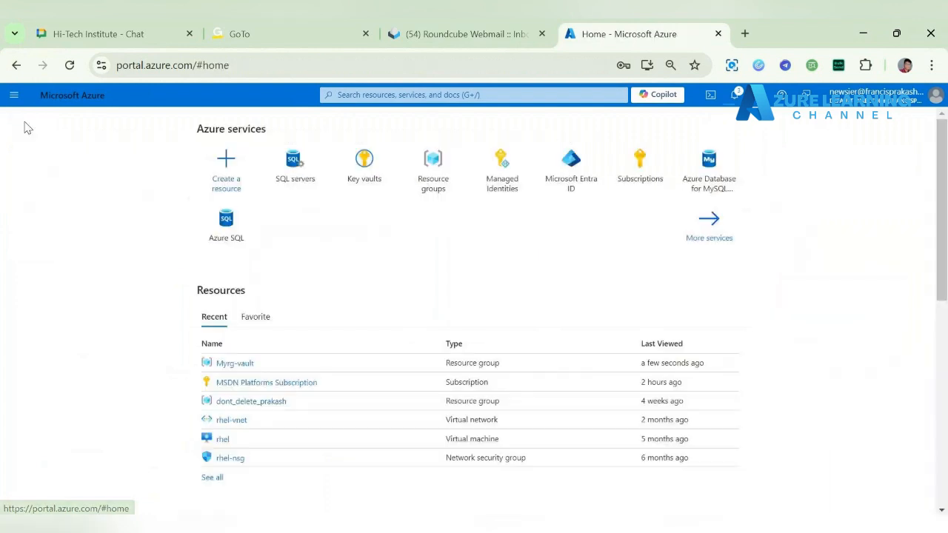
Step: Search the portal for "key", go to the key vaults service, and open the vault keyvault2024htge
left_click(450, 96)
type("key")
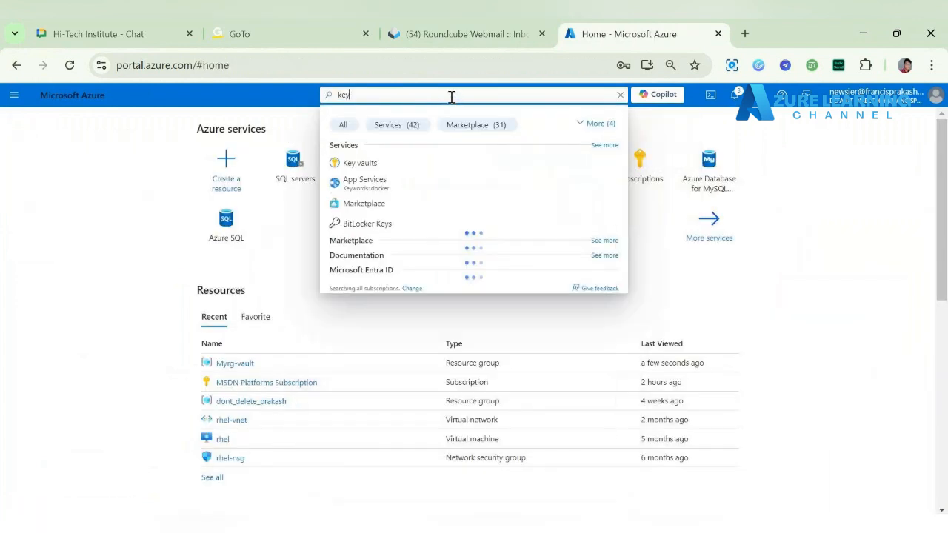
left_click(412, 160)
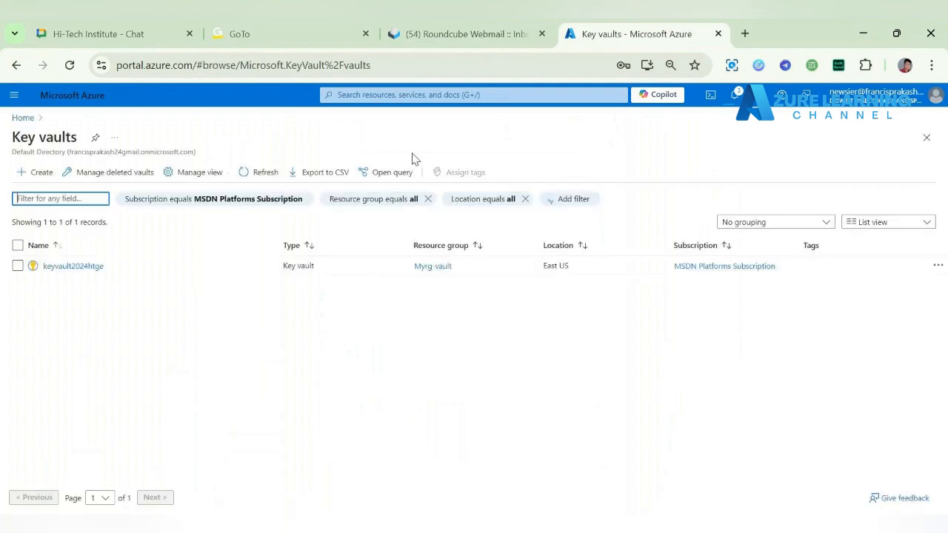
left_click(80, 268)
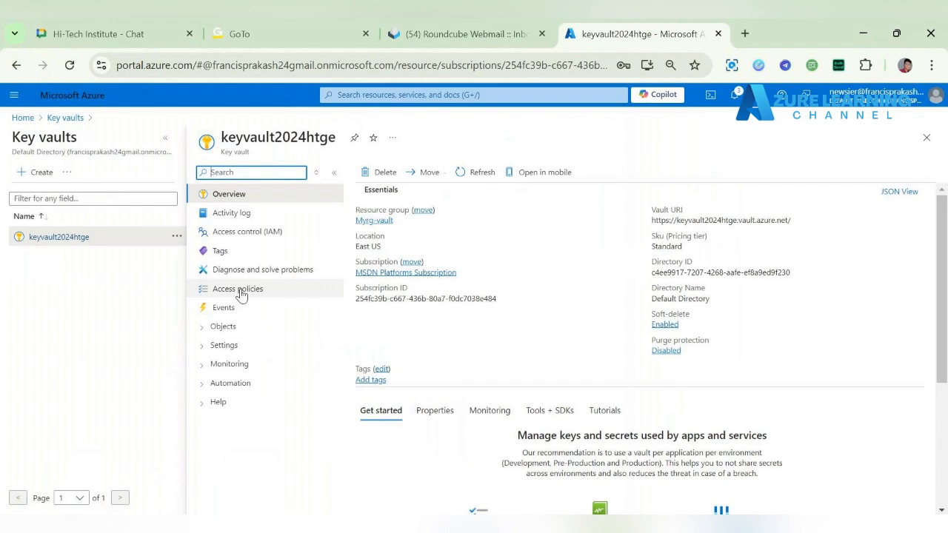
Step: Check access to the vault's keys and secrets, and return to the list of keys
left_click(265, 327)
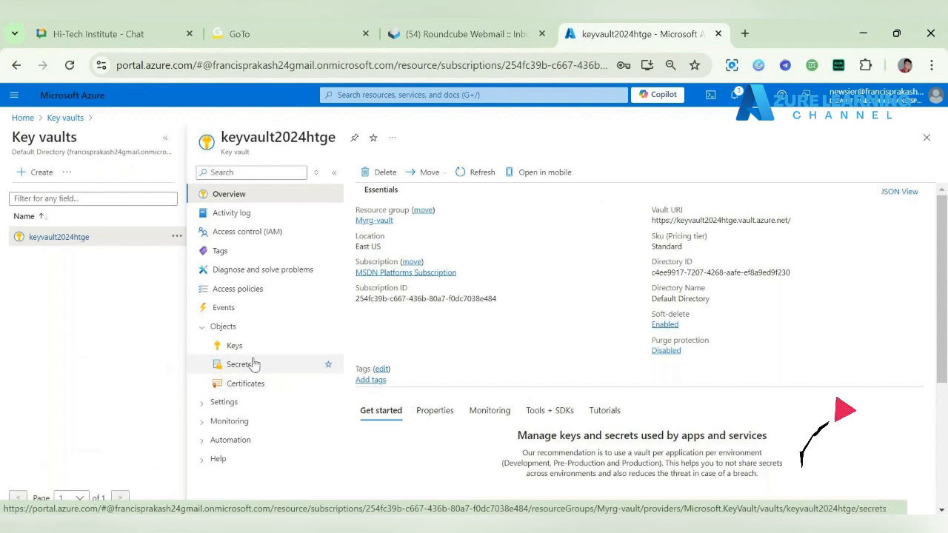
left_click(245, 354)
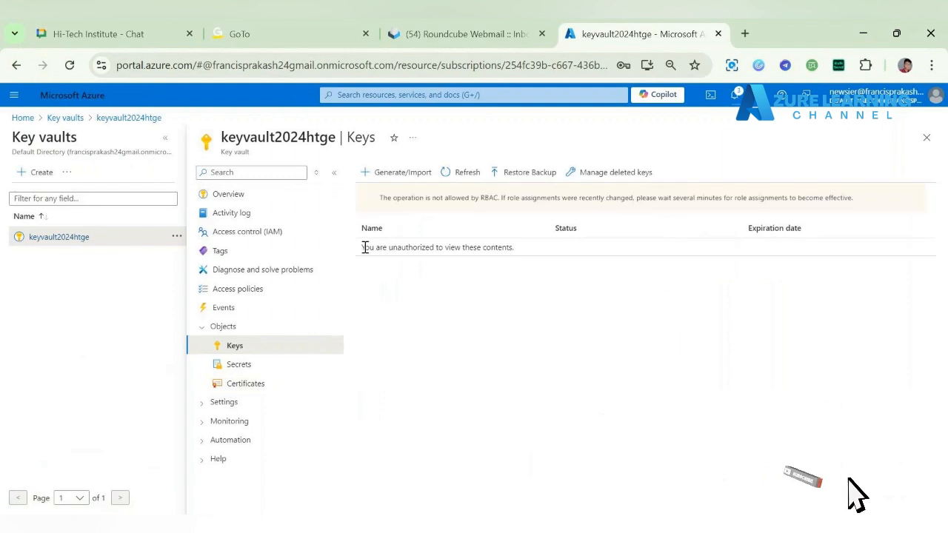
left_click_drag(363, 247, 583, 256)
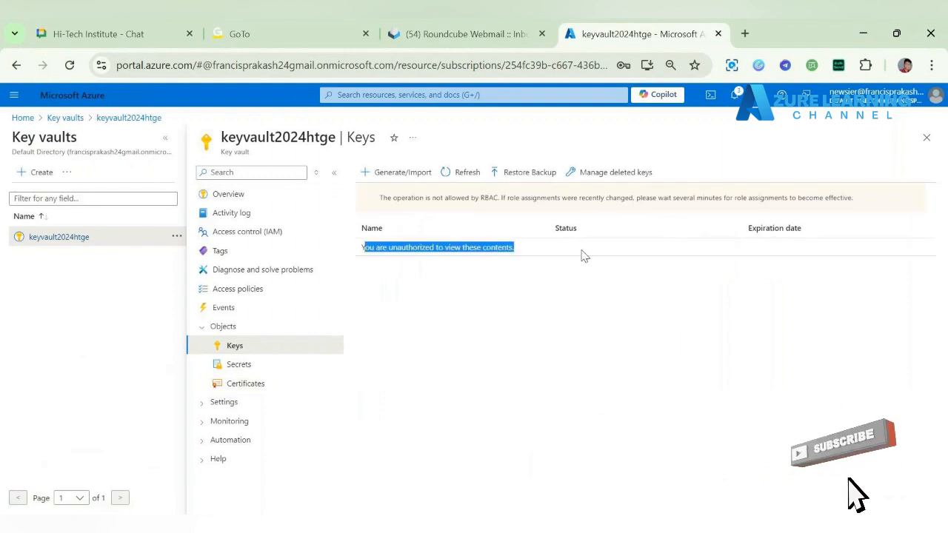
left_click(254, 367)
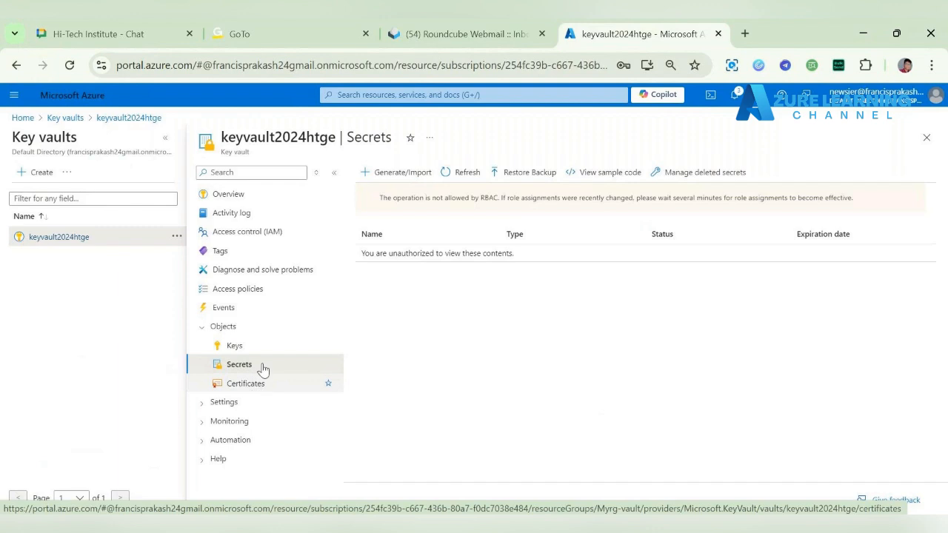
left_click(278, 352)
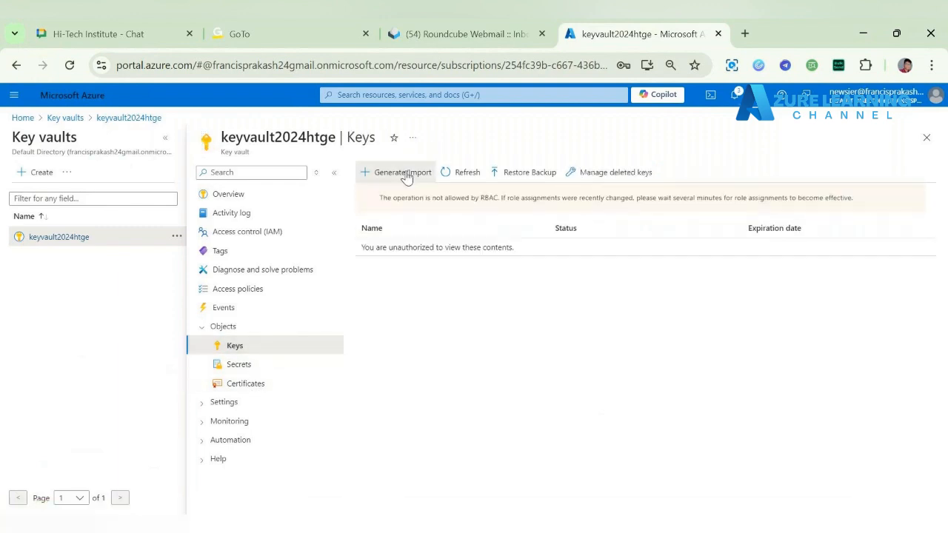
Step: Set up a generated key named mysqlkey in the vault, keeping key type RSA and key size 2048
left_click(406, 174)
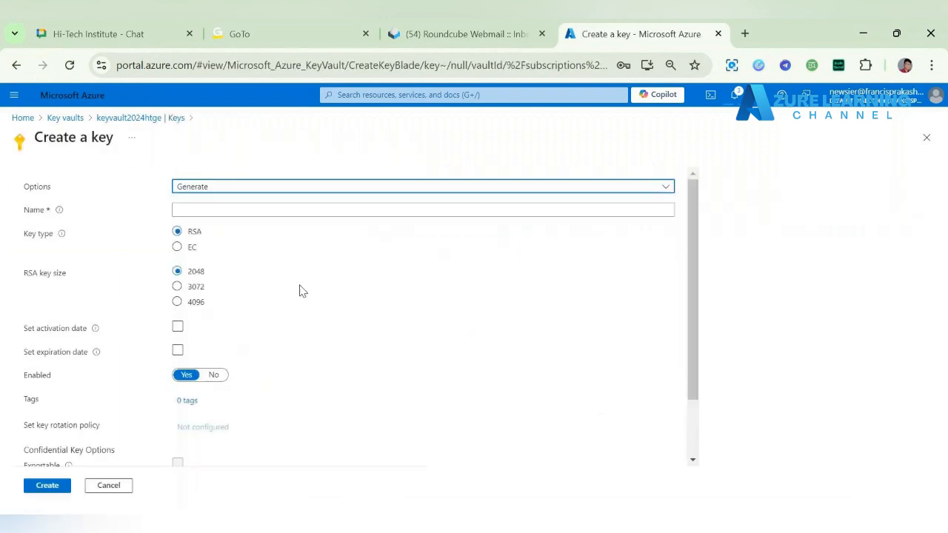
left_click(340, 211)
type("my")
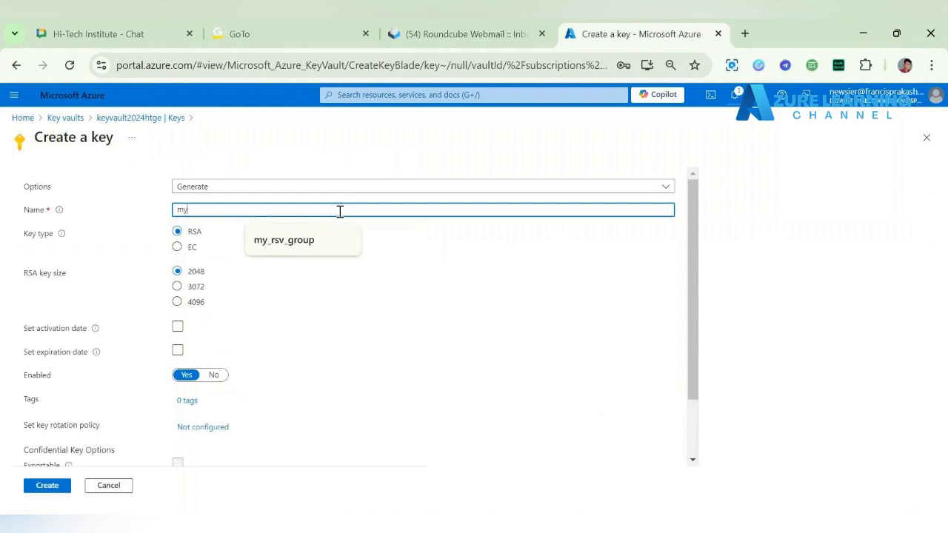
type("sqlkey")
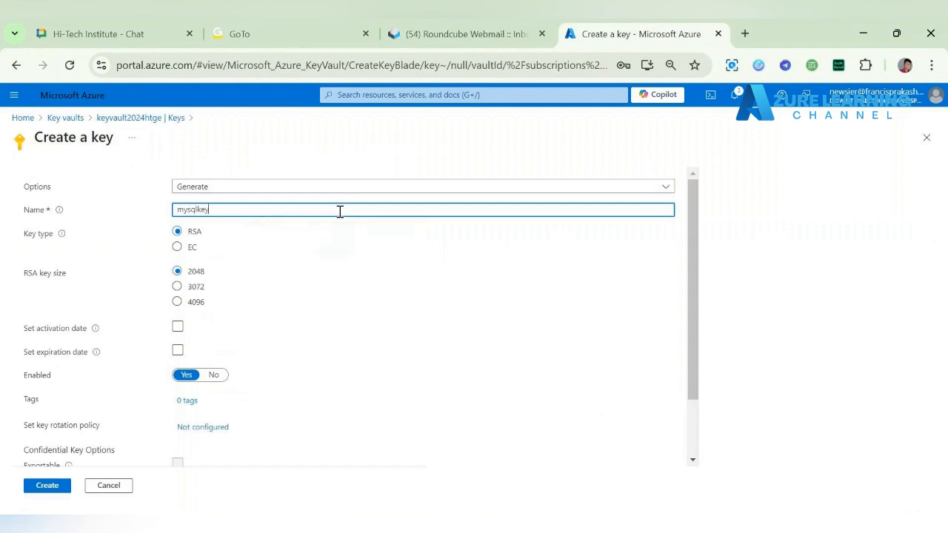
scroll(254, 364, "down", 1)
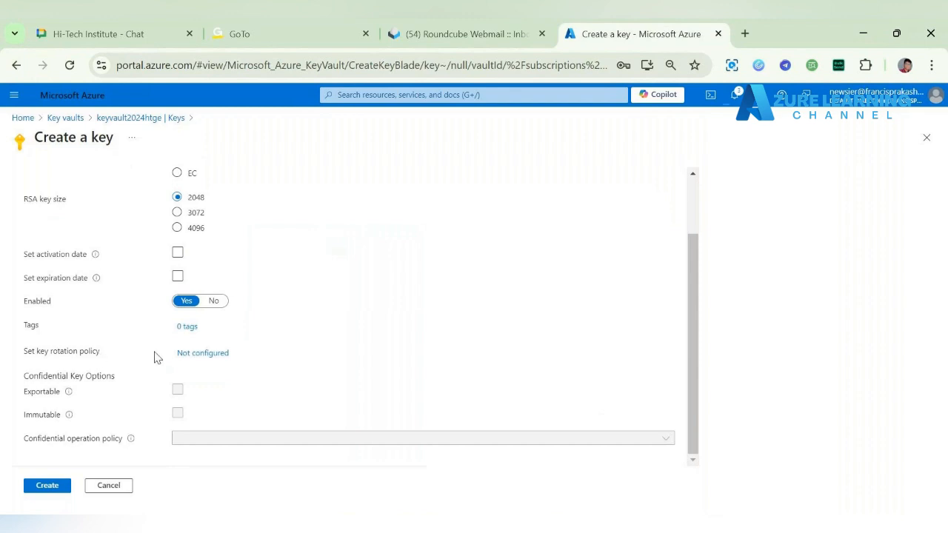
Step: Look at the rotation policy of mysqlkey, close it without changes, and try to create the key
left_click(221, 355)
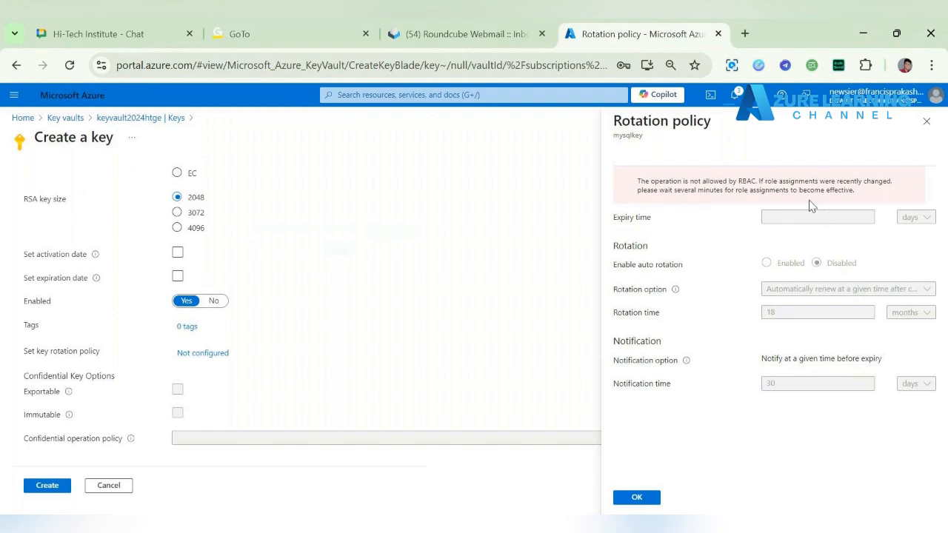
left_click_drag(635, 181, 918, 191)
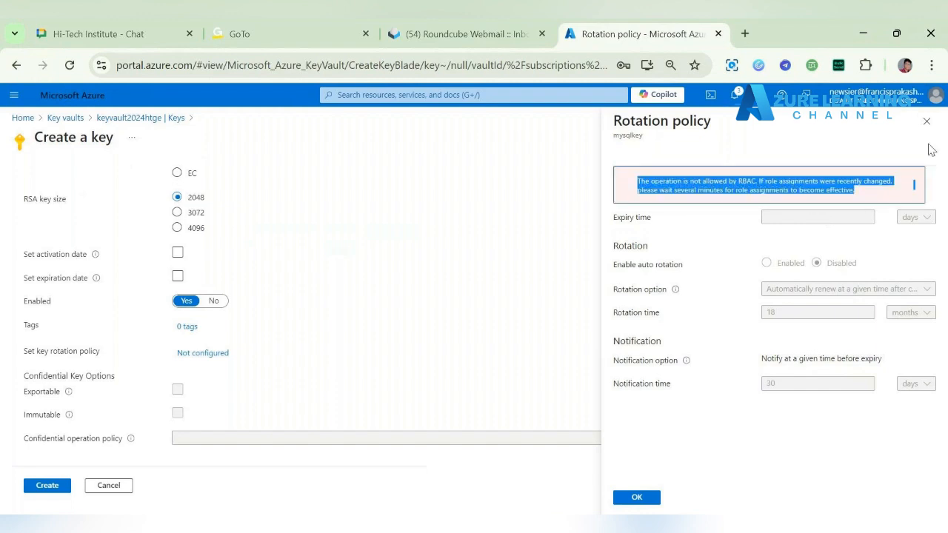
left_click(926, 121)
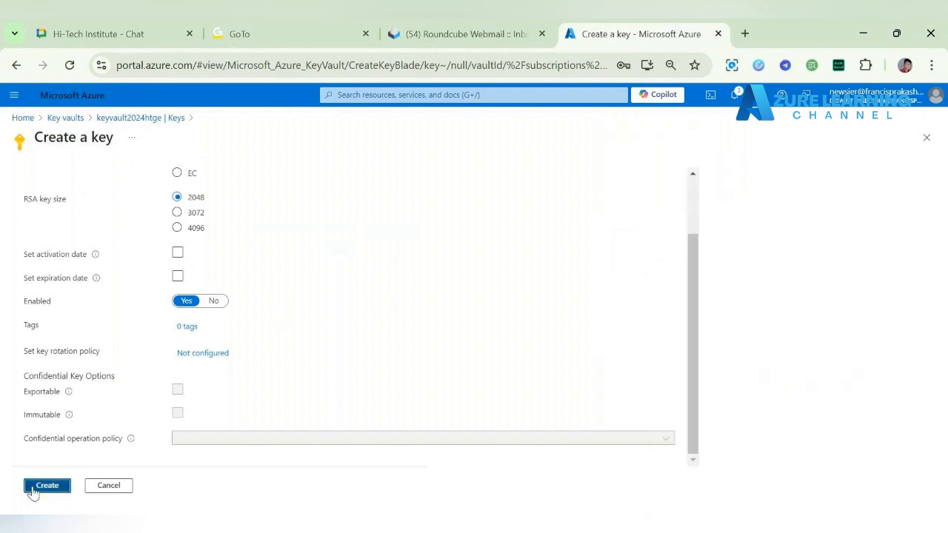
scroll(370, 286, "up", 2)
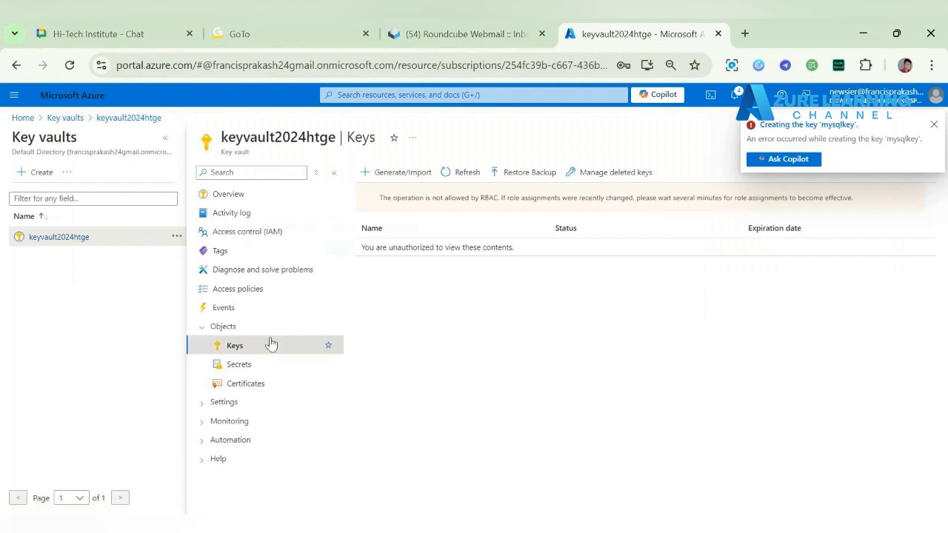
Step: Look through the Settings and Monitoring sections of the key vault keyvault2024htge
left_click_drag(222, 137, 364, 137)
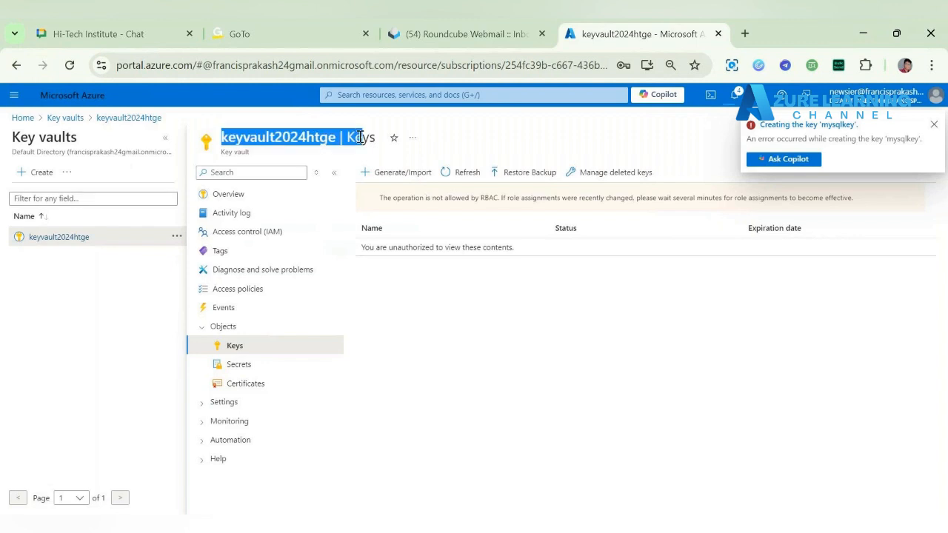
left_click(230, 404)
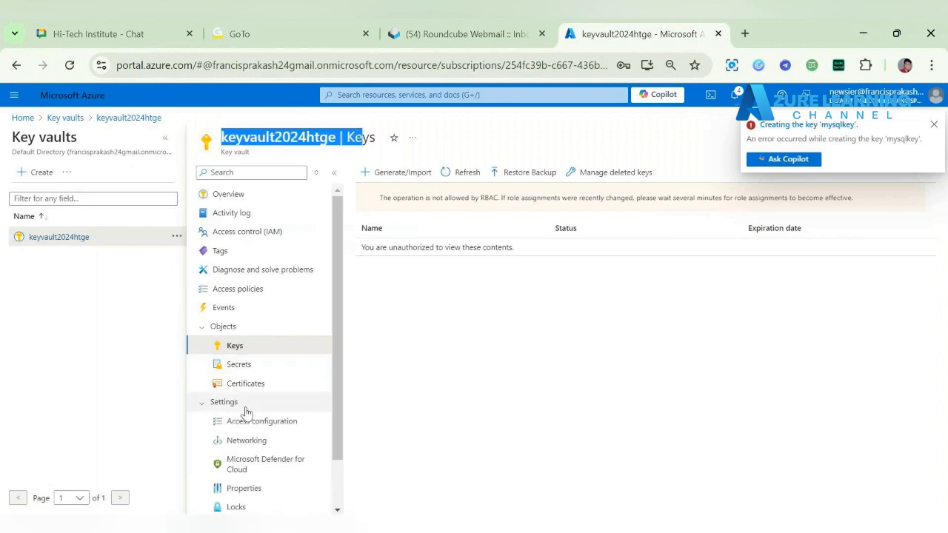
scroll(248, 425, "down", 1)
left_click(256, 469)
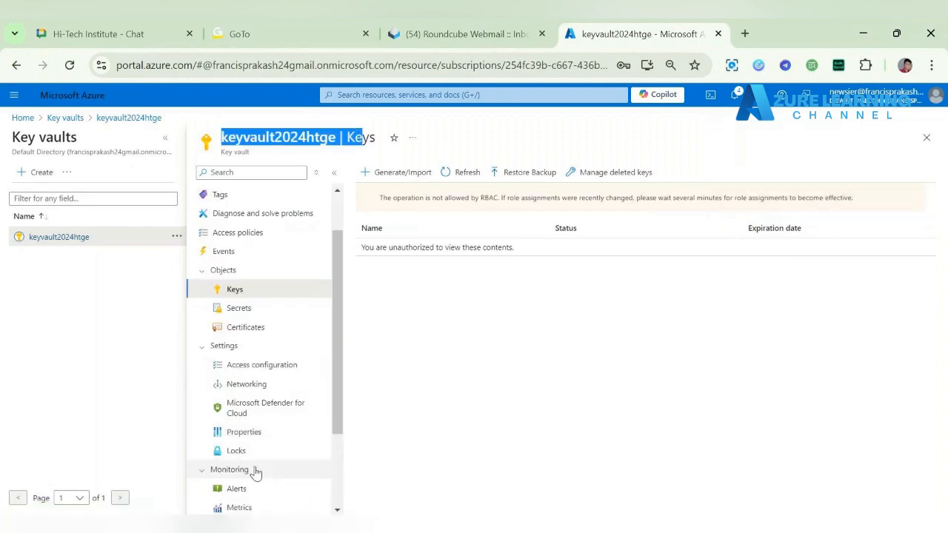
scroll(255, 474, "down", 2)
scroll(254, 471, "up", 3)
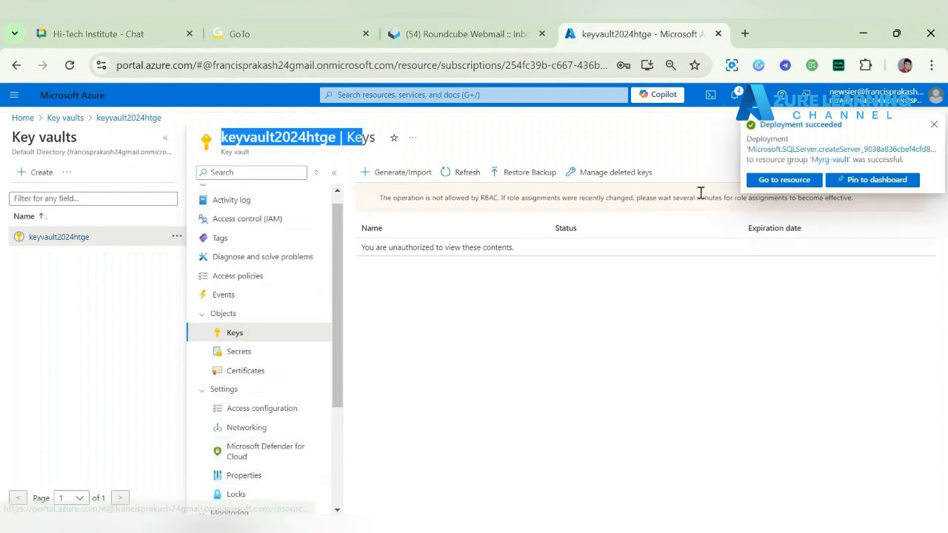
left_click(269, 317)
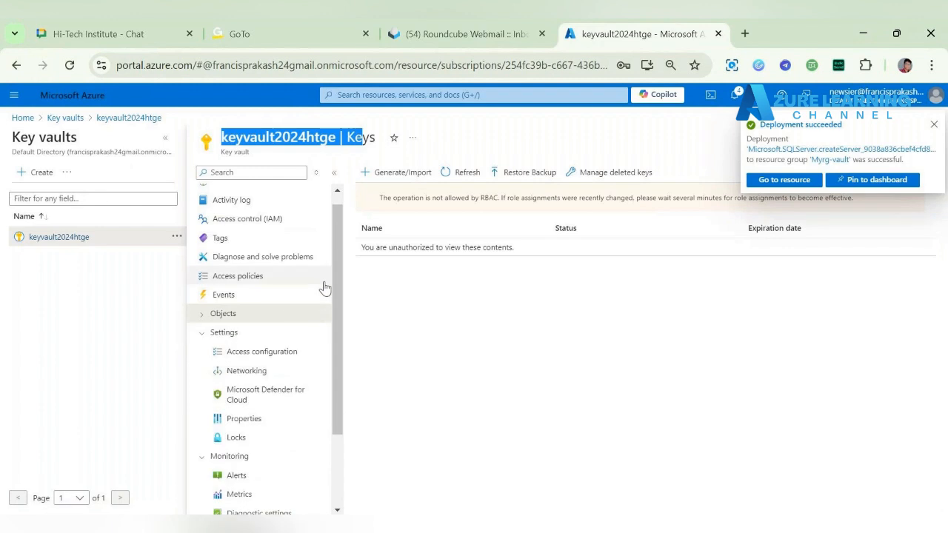
Step: Return to the portal home and start a user-assigned managed identity in resource group Myrg-vault
left_click(68, 118)
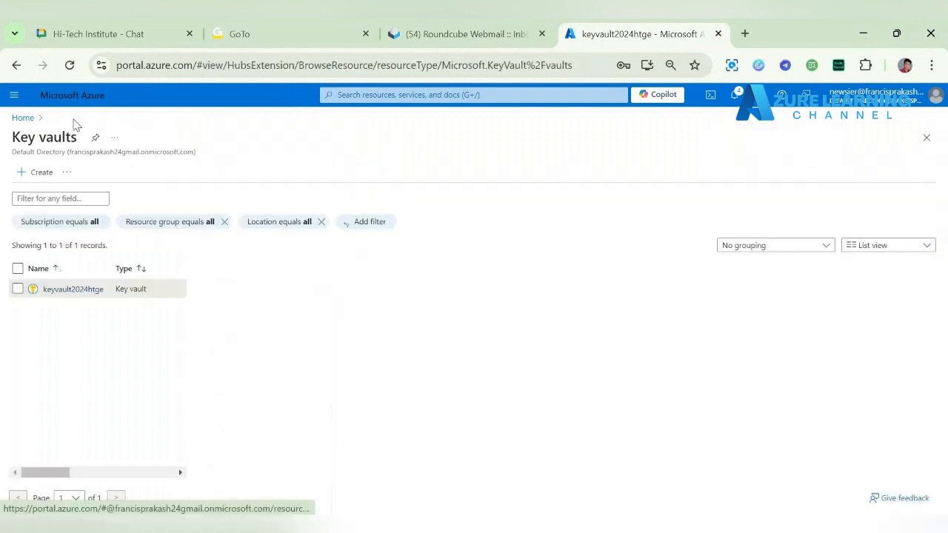
left_click(24, 124)
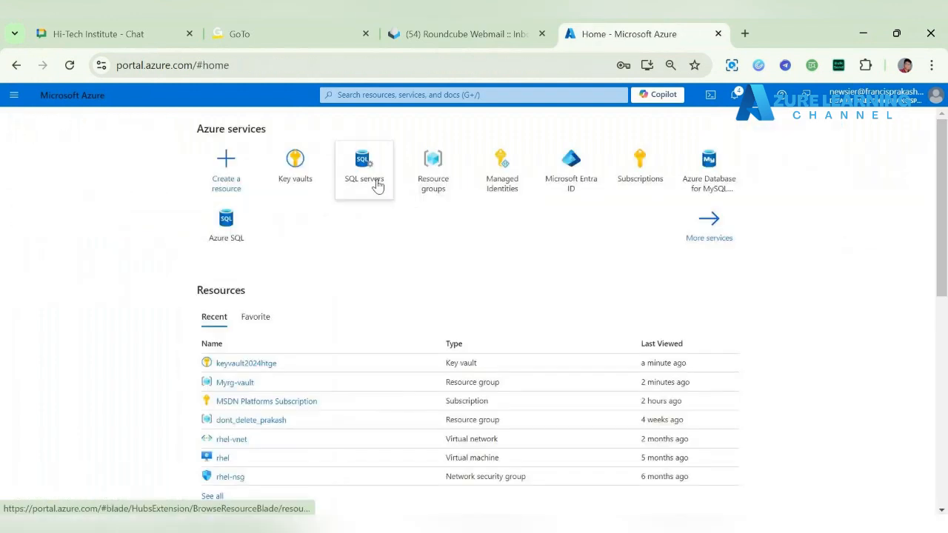
mouse_move(365, 169)
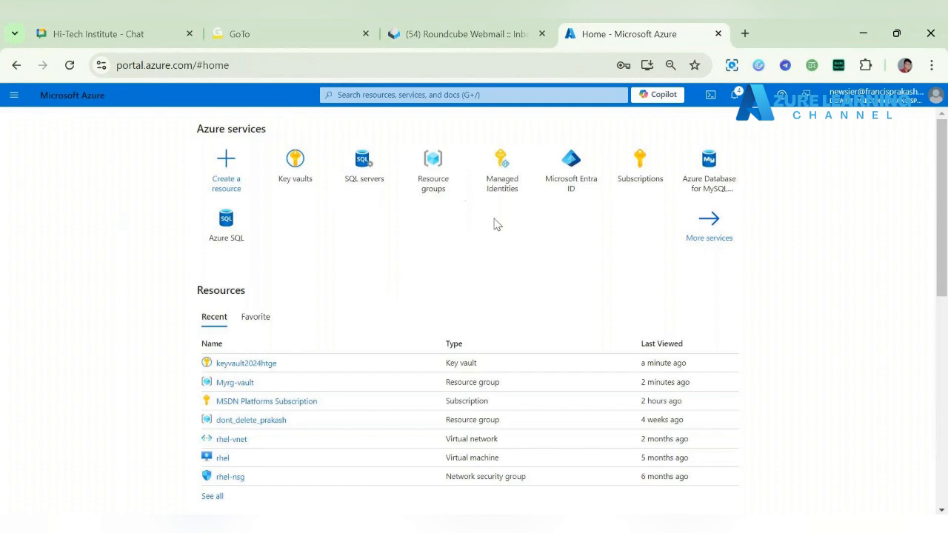
left_click(508, 172)
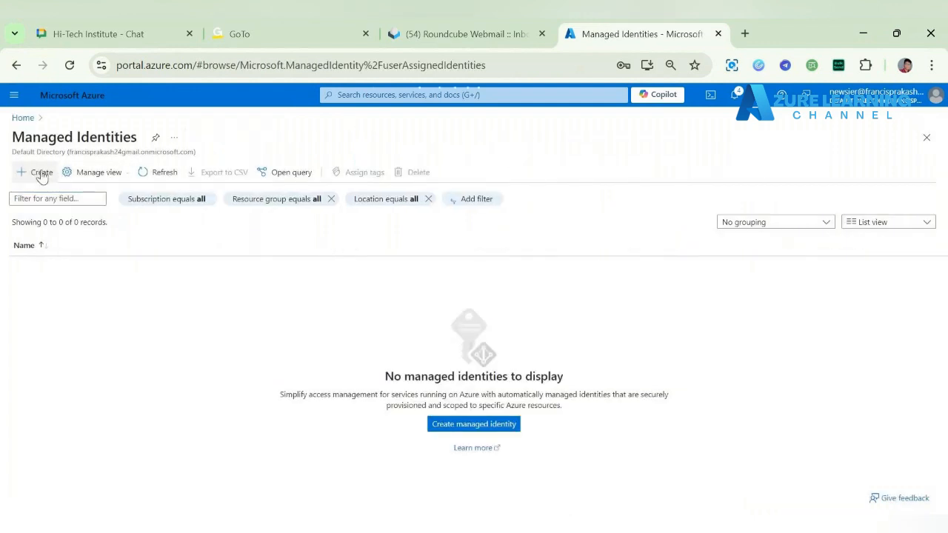
left_click(41, 172)
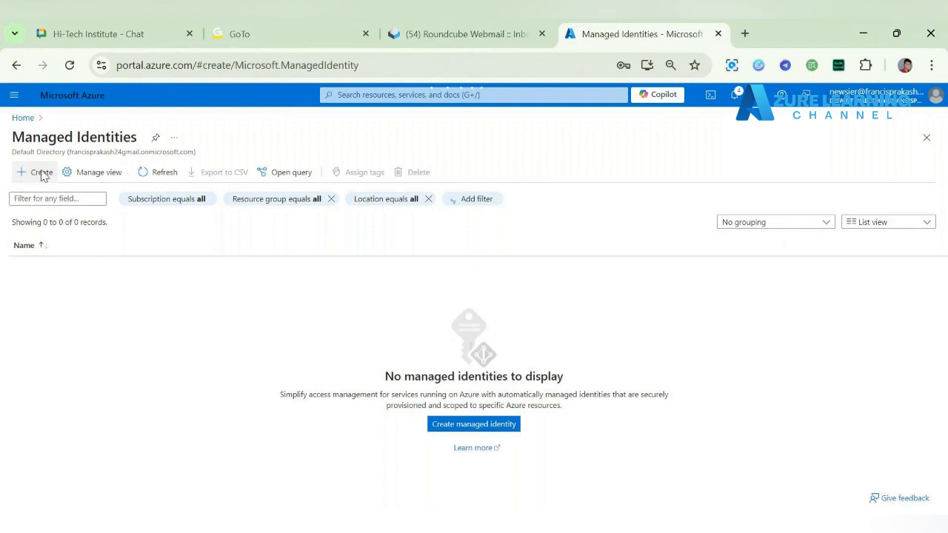
left_click(204, 287)
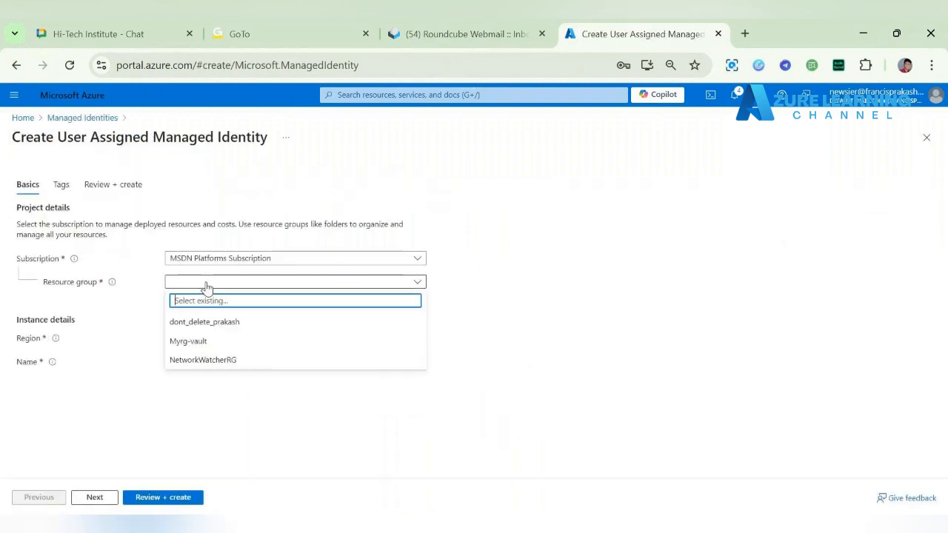
left_click(280, 345)
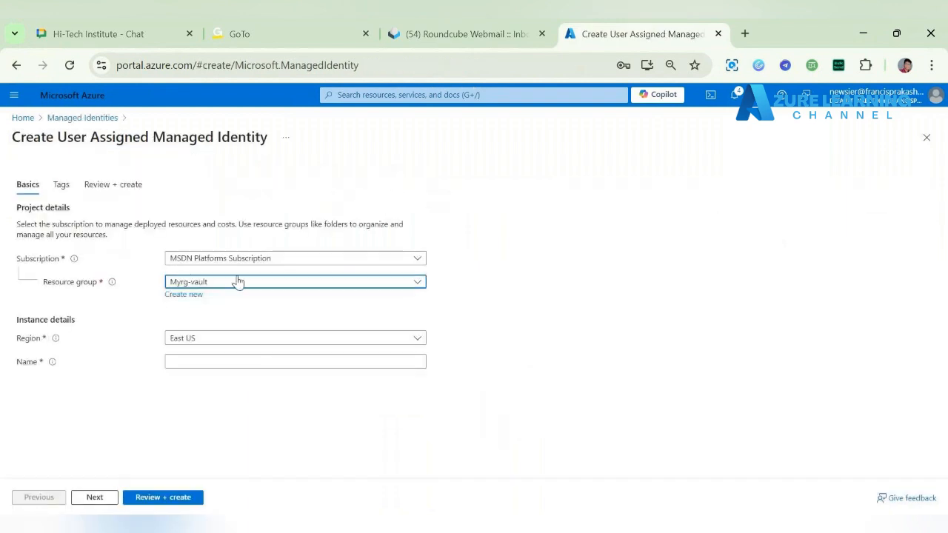
Step: Name the managed identity My-identity, keep region East US, and proceed to the final review without adding tags
left_click(241, 361)
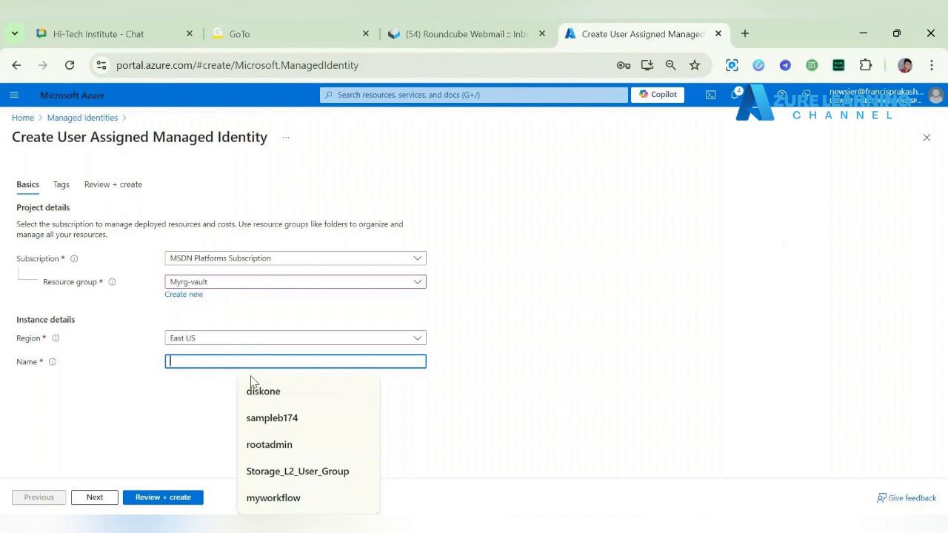
type("My-")
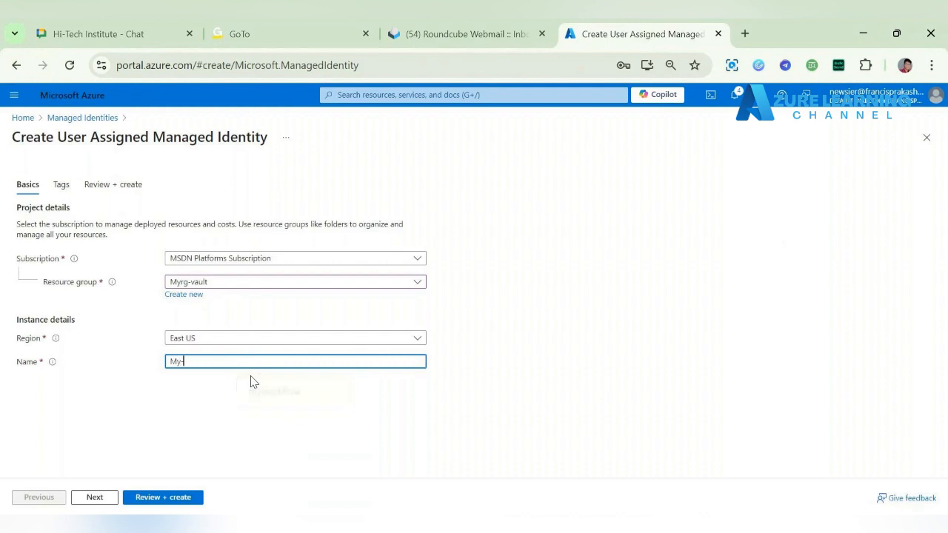
type("identoit")
key("BackSpace")
type("ity")
left_click(107, 501)
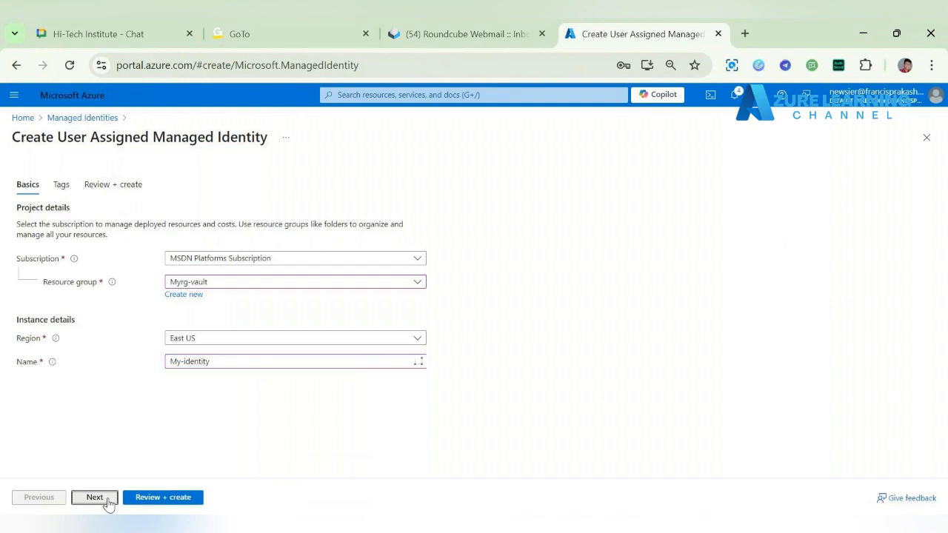
left_click(107, 501)
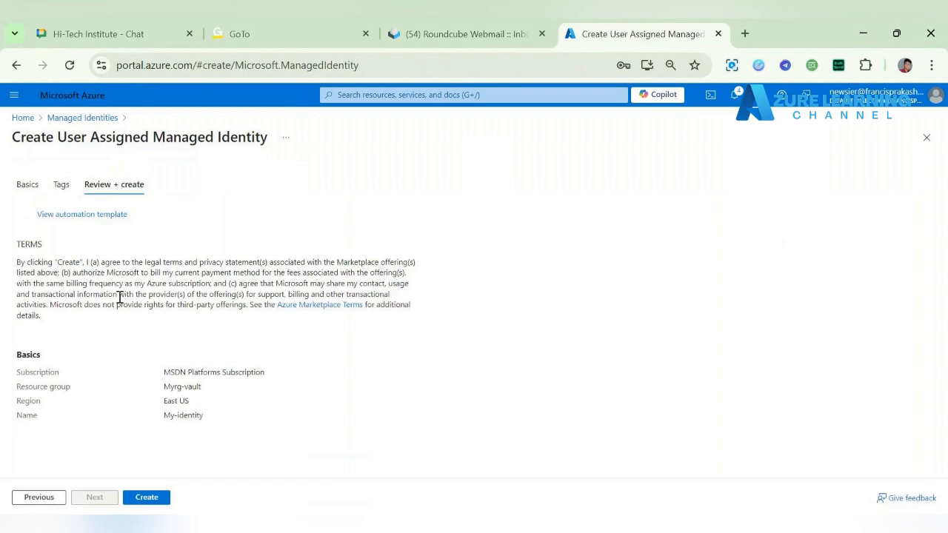
Step: Create the user-assigned managed identity My-identity and follow its deployment to completion
left_click(164, 496)
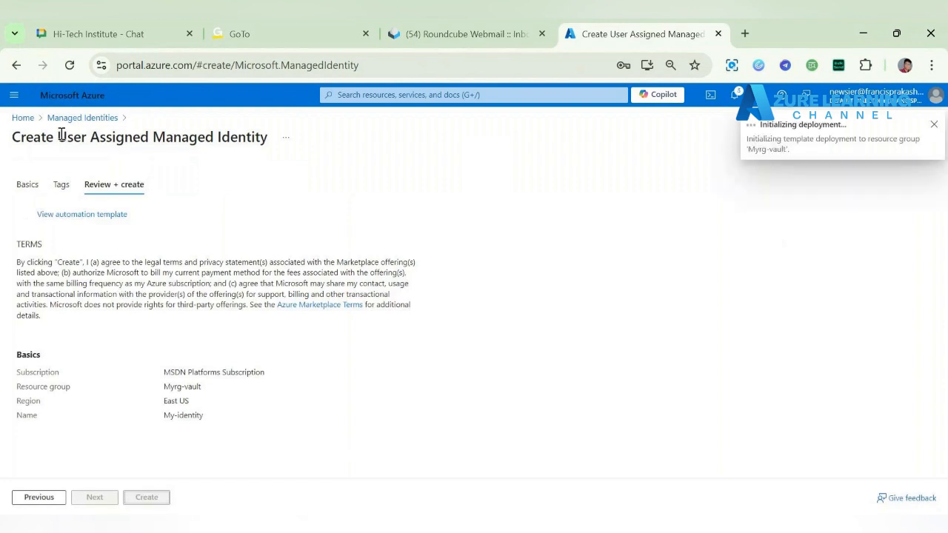
left_click_drag(58, 137, 290, 146)
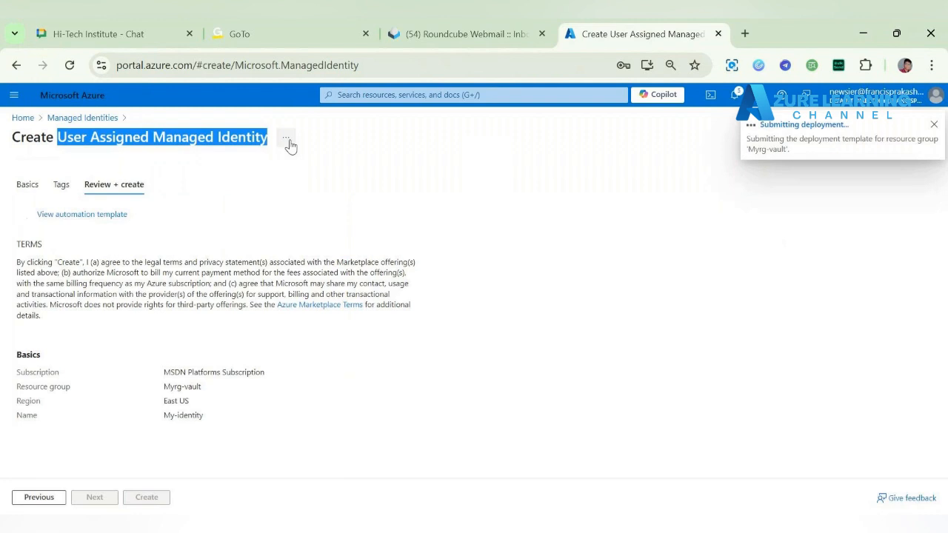
left_click(152, 137)
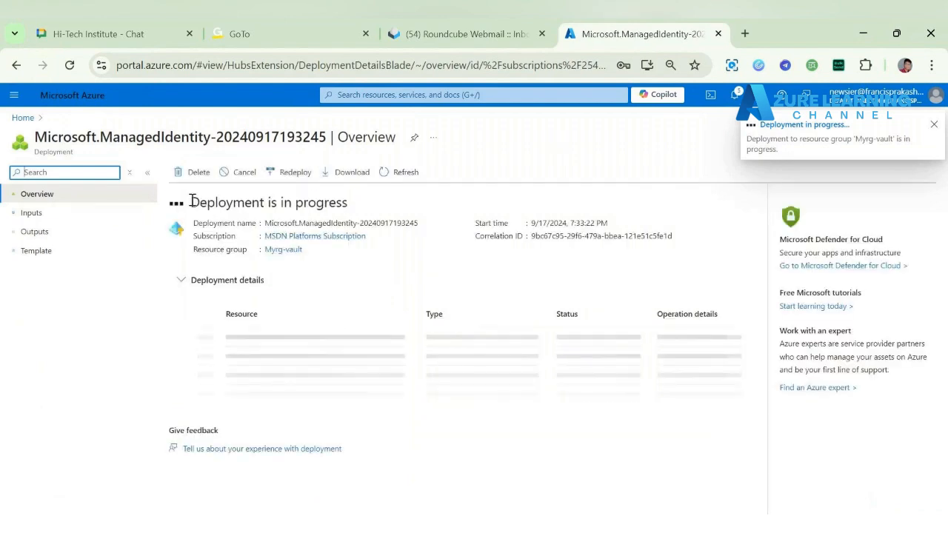
left_click_drag(191, 202, 365, 208)
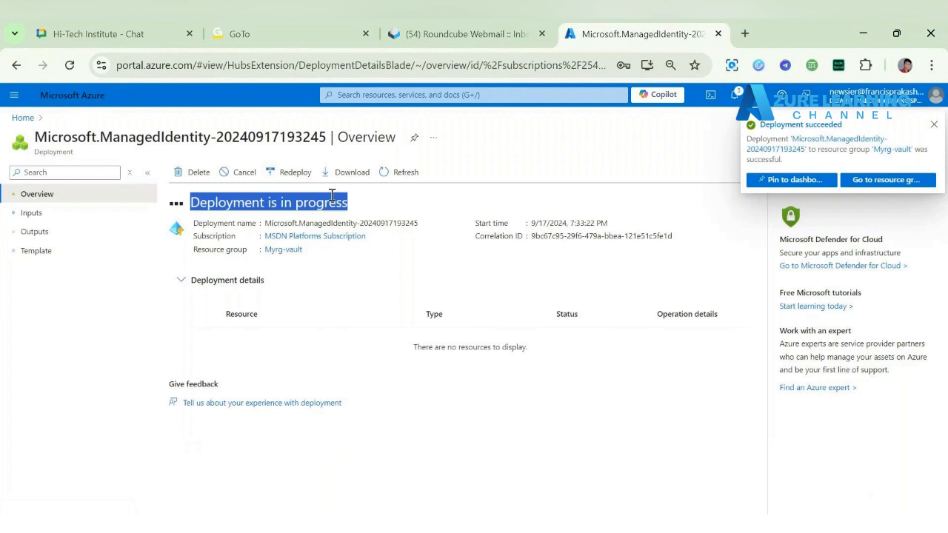
Step: Open key vault keyvault2024htge from the portal home and look through its Objects, Settings, Monitoring and Automation sections
left_click(23, 118)
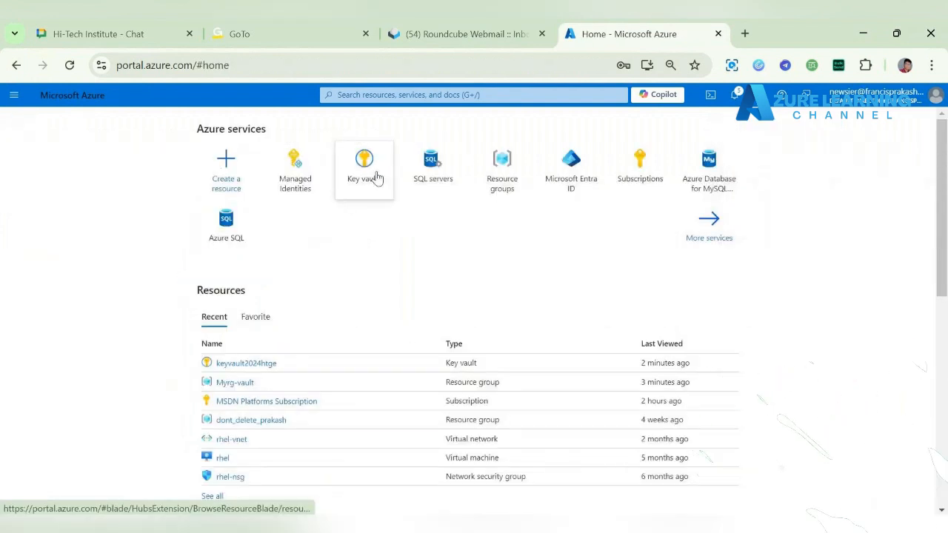
left_click(366, 169)
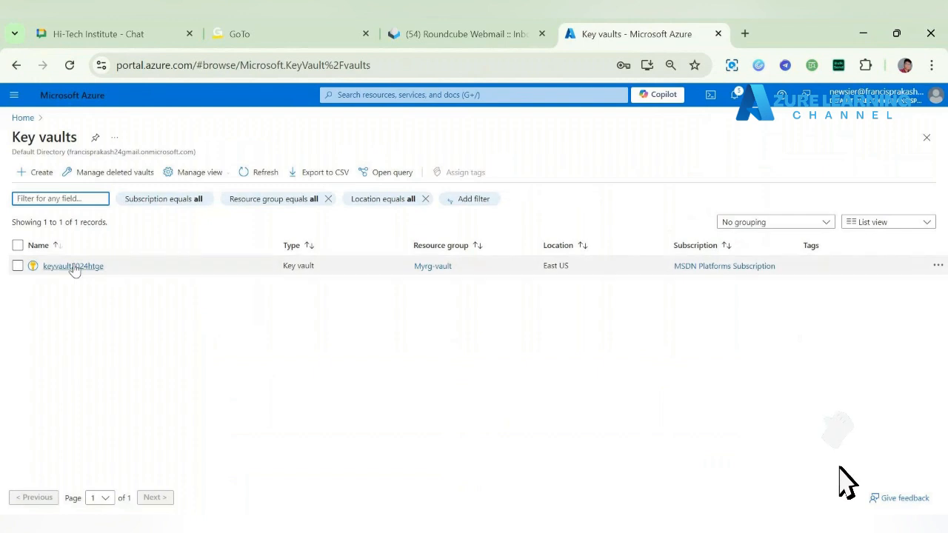
left_click(73, 266)
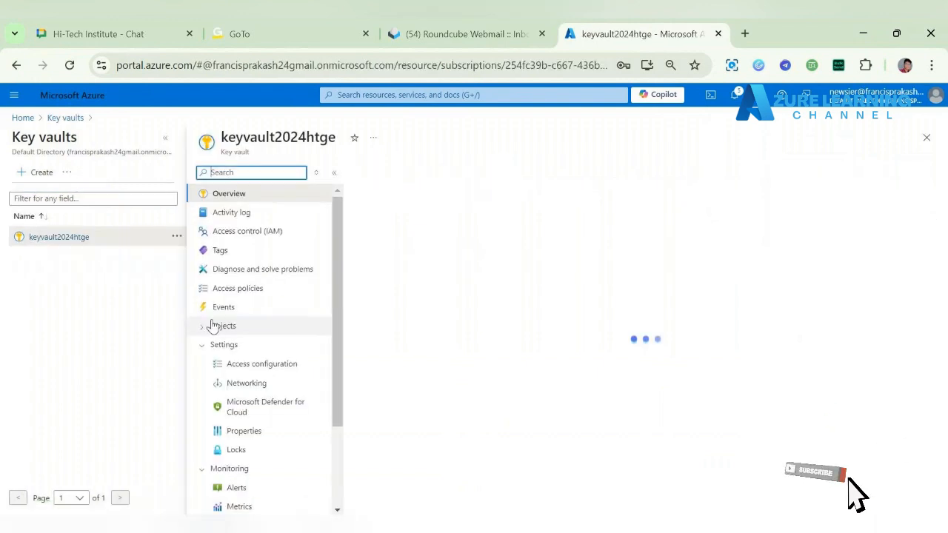
scroll(213, 326, "down", 2)
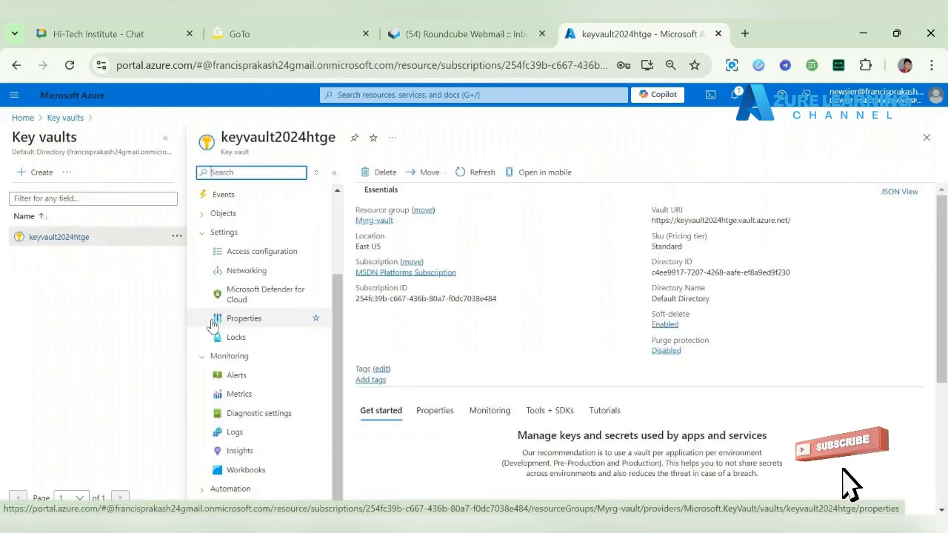
left_click_drag(335, 372, 337, 284)
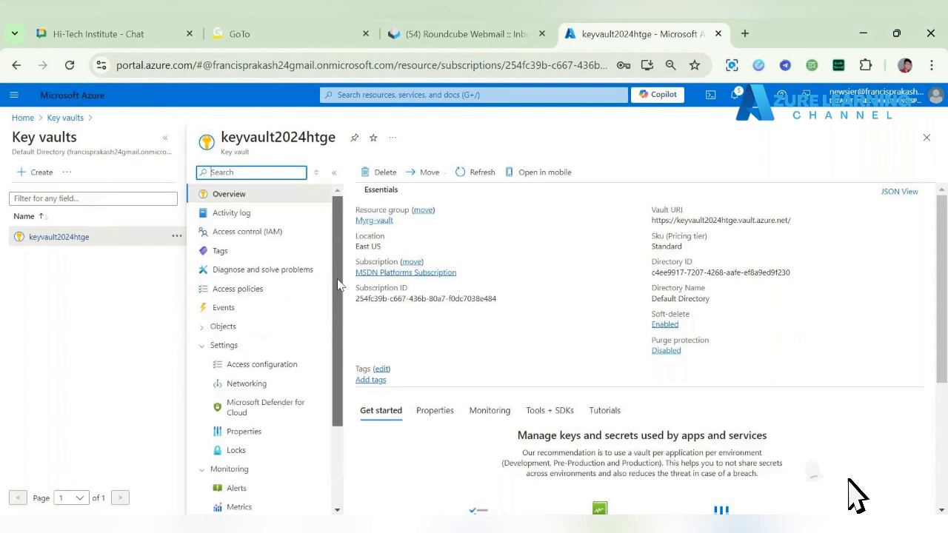
left_click(279, 327)
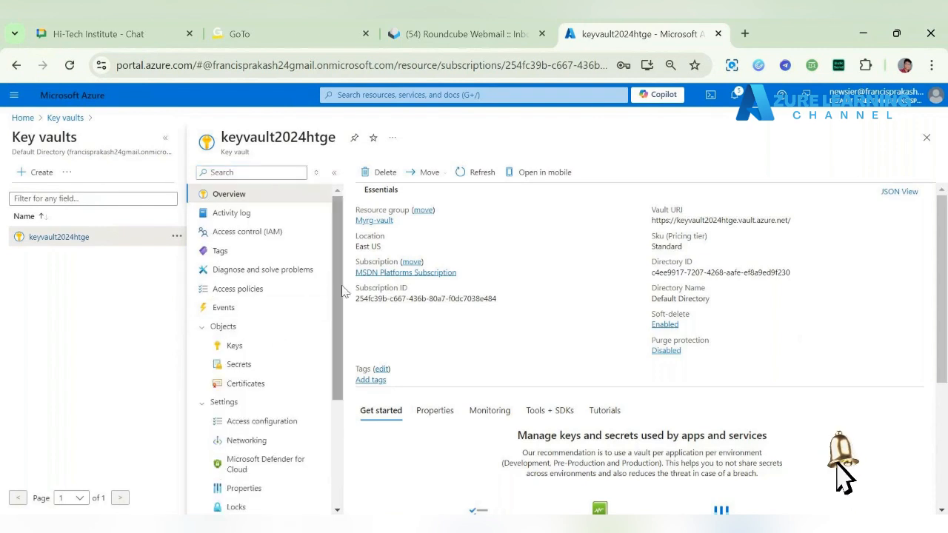
scroll(341, 311, "down", 2)
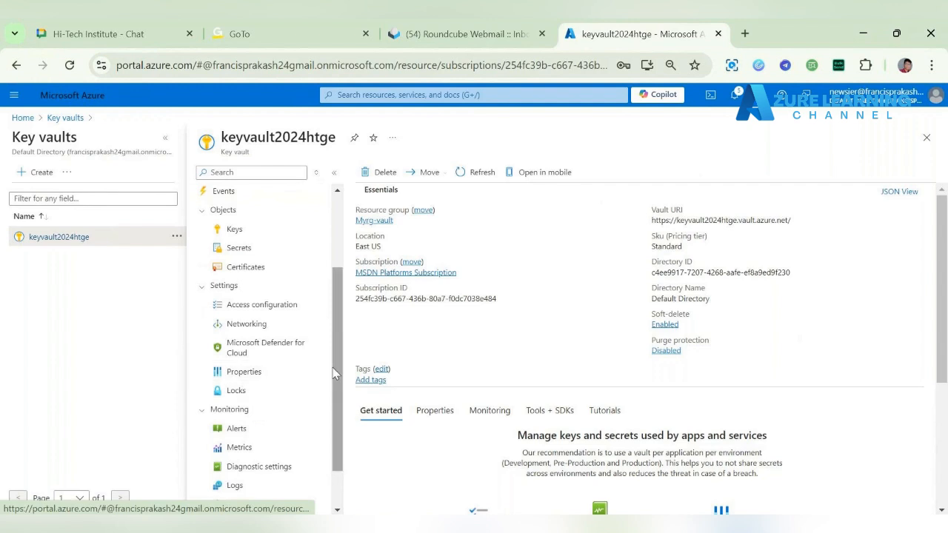
scroll(246, 396, "down", 2)
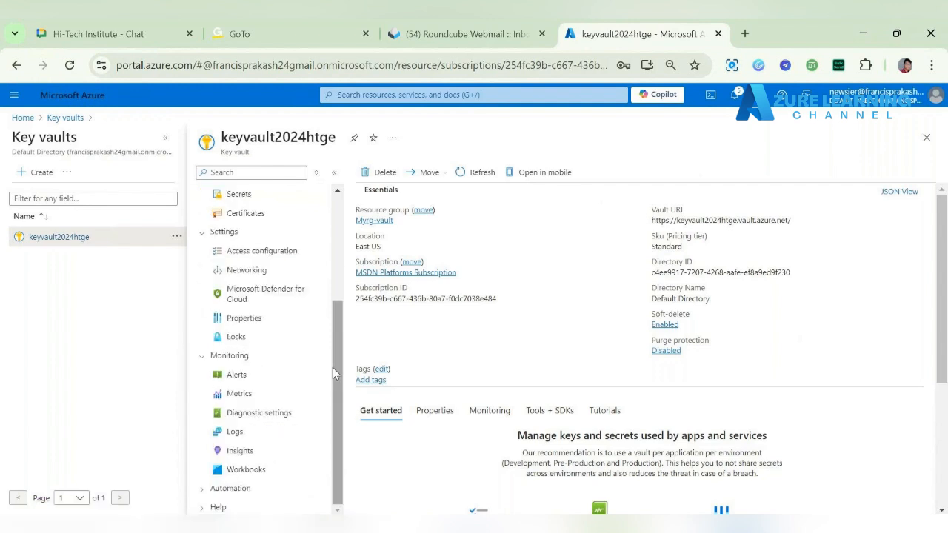
left_click(256, 489)
scroll(340, 377, "down", 1)
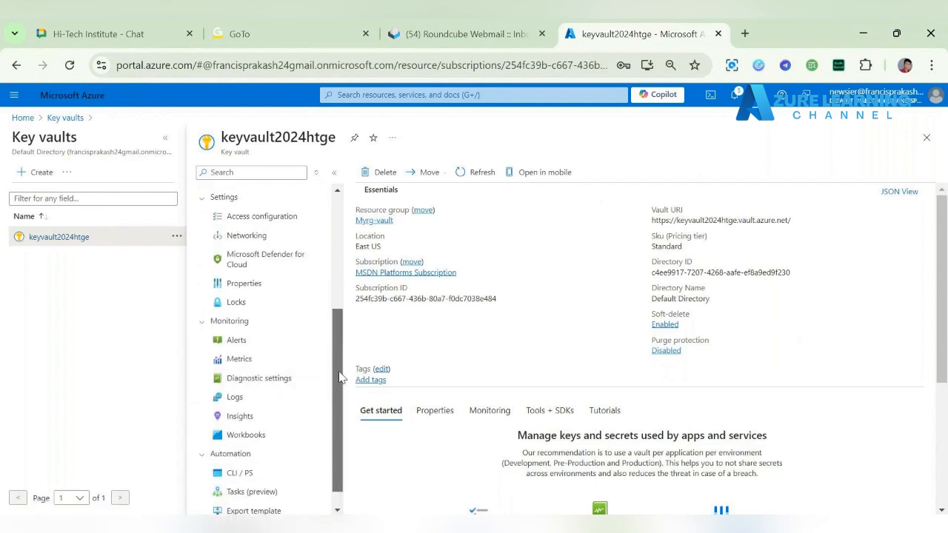
Step: Open the Keys page of keyvault2024htge and read the access notice
scroll(339, 377, "up", 3)
left_click(265, 304)
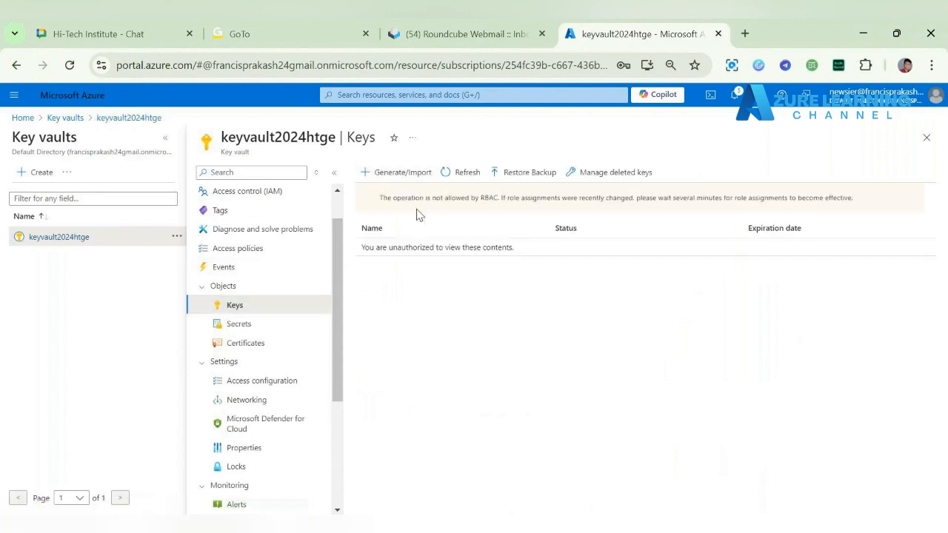
left_click_drag(379, 198, 722, 197)
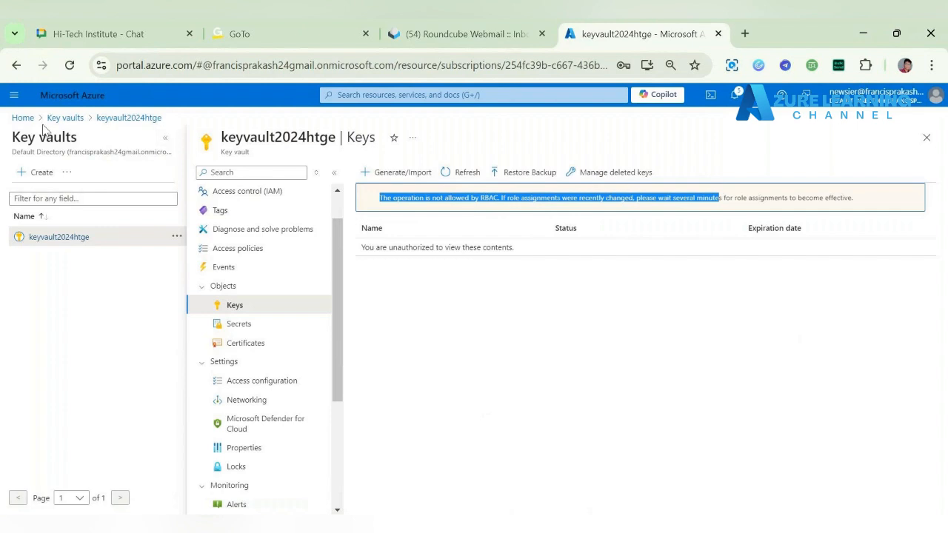
Step: Return to the portal home and open the Identity settings of SQL server mysqlserverhtge
left_click(65, 119)
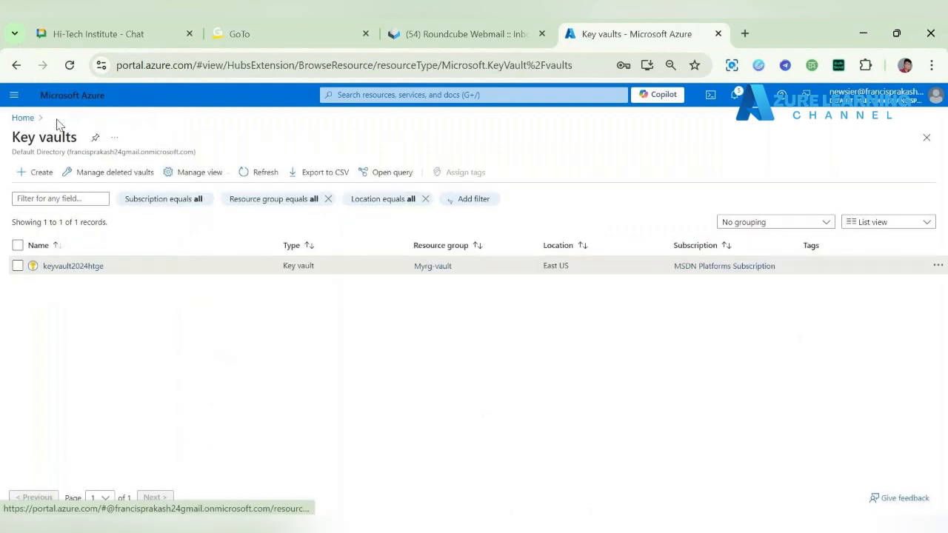
left_click(32, 124)
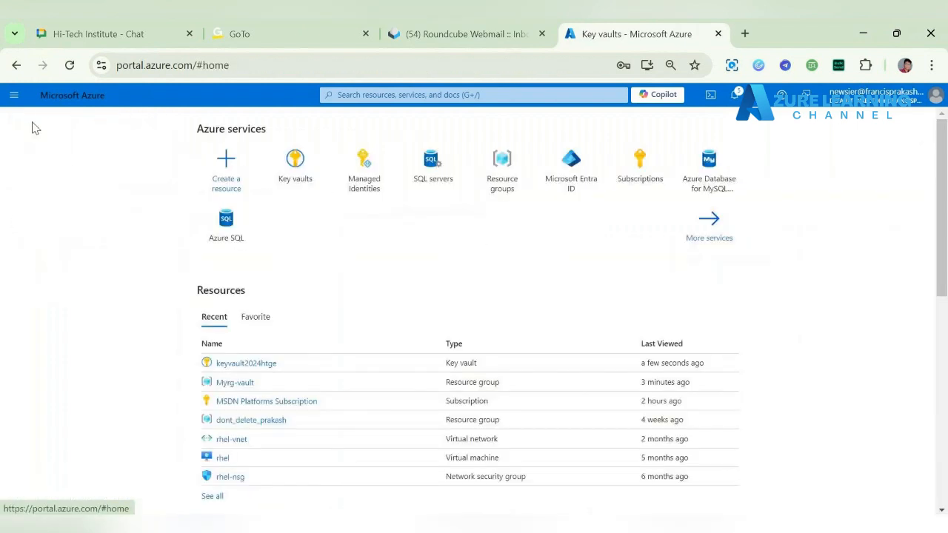
left_click(439, 182)
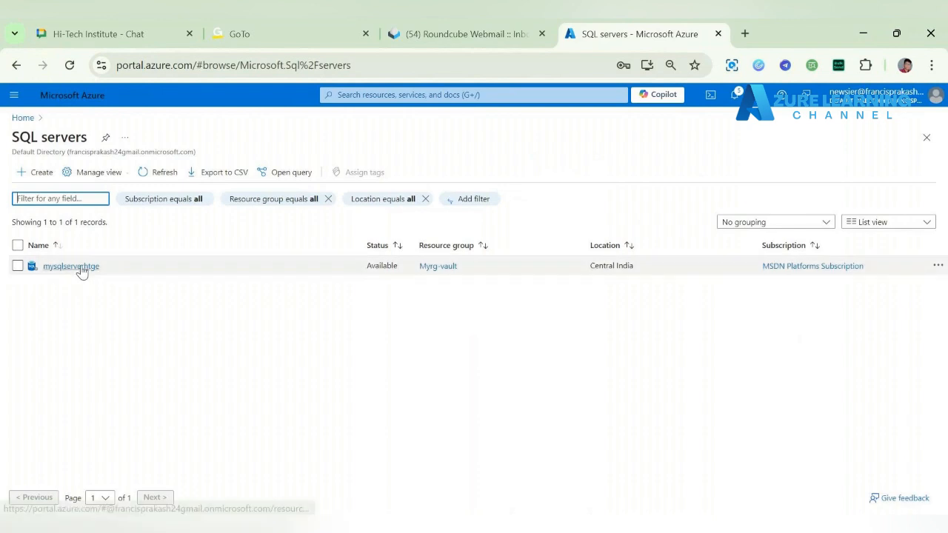
left_click(81, 268)
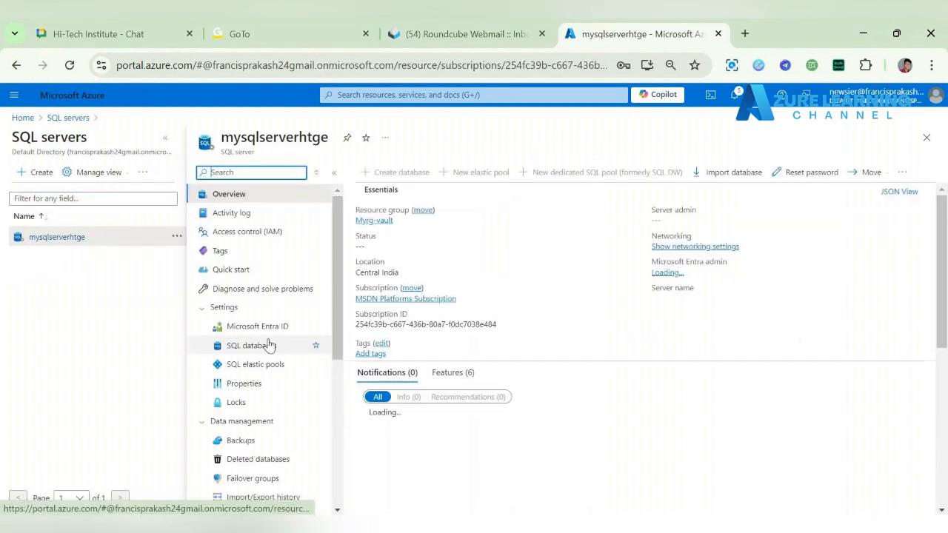
scroll(269, 345, "down", 2)
scroll(274, 387, "down", 2)
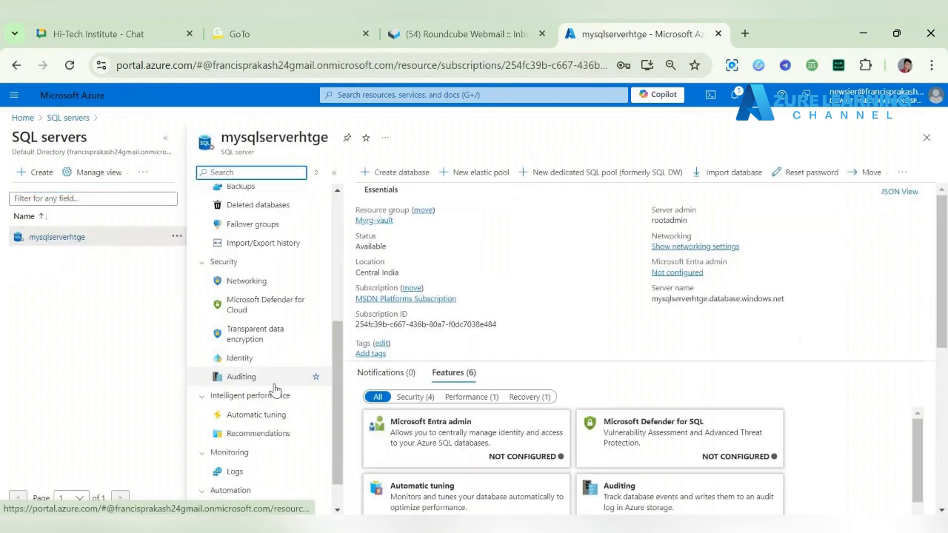
left_click(235, 359)
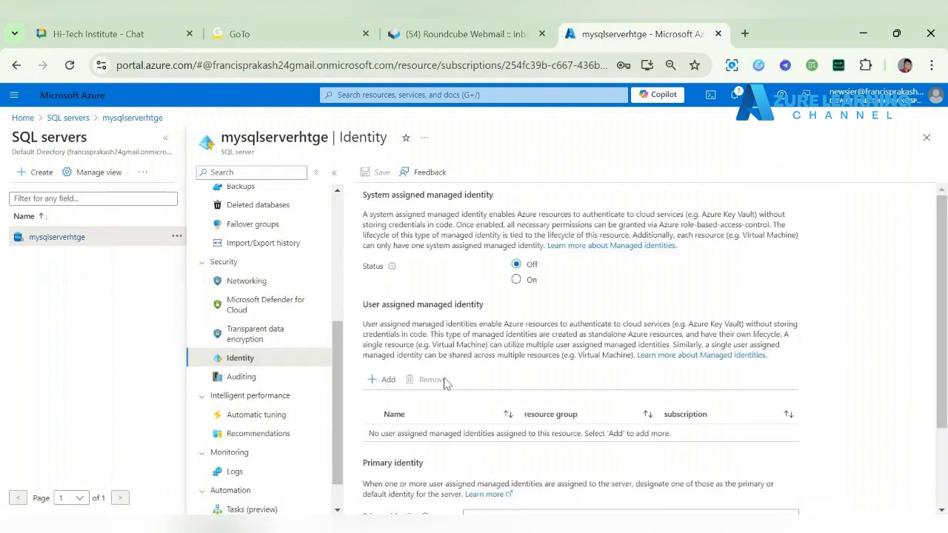
Step: Add My-identity from resource group Myrg-vault as a user-assigned managed identity of the SQL server
left_click_drag(358, 308, 517, 311)
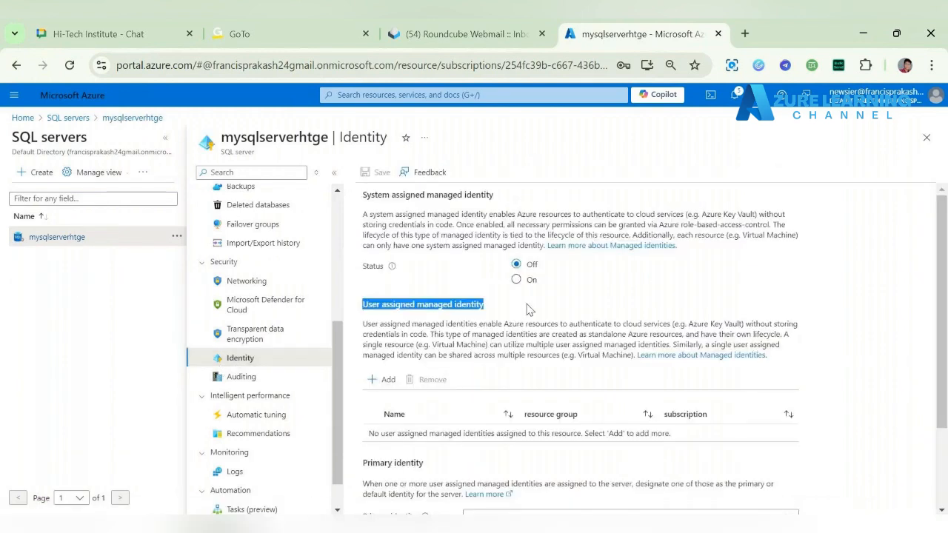
scroll(530, 310, "down", 1)
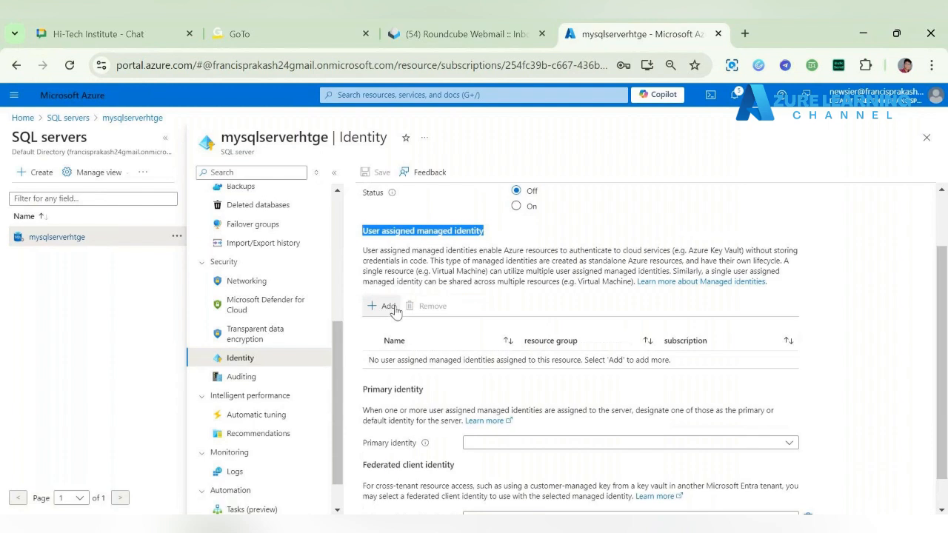
left_click(393, 309)
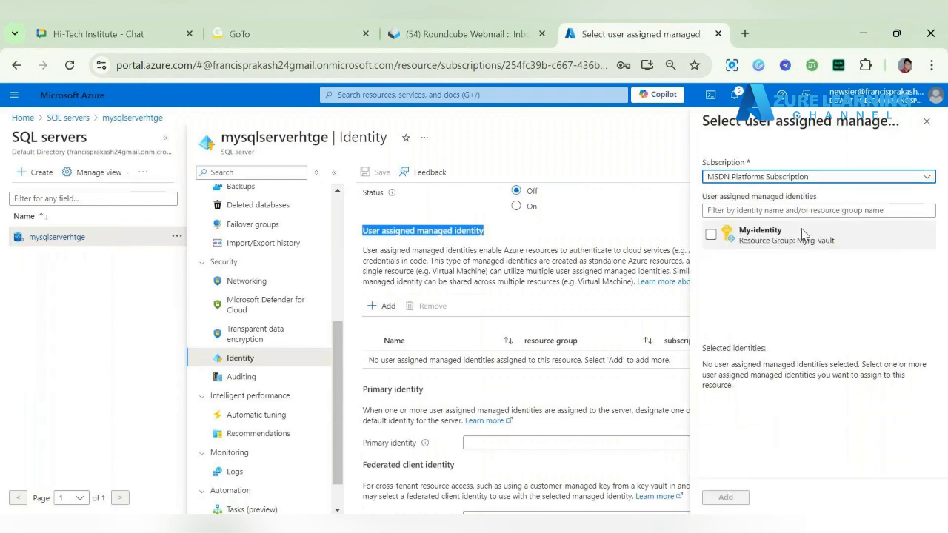
left_click(710, 235)
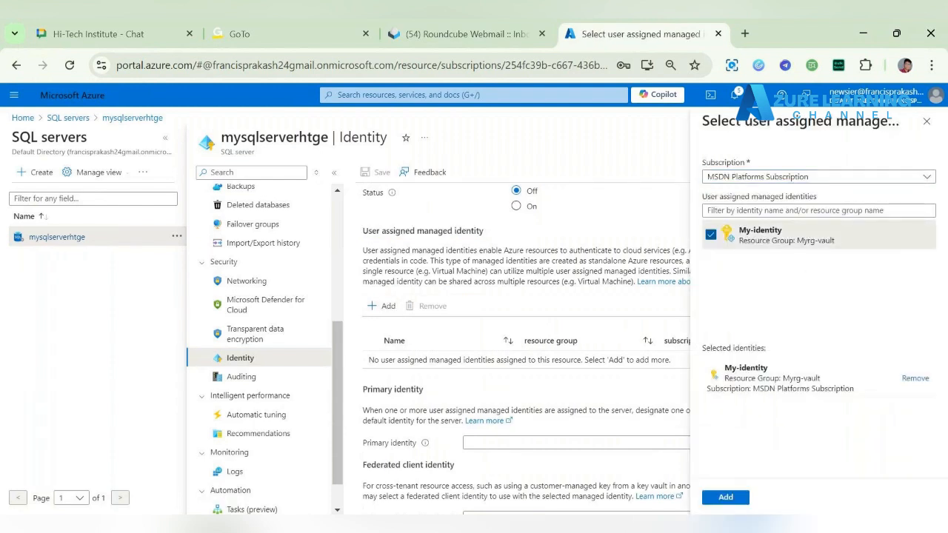
left_click(726, 498)
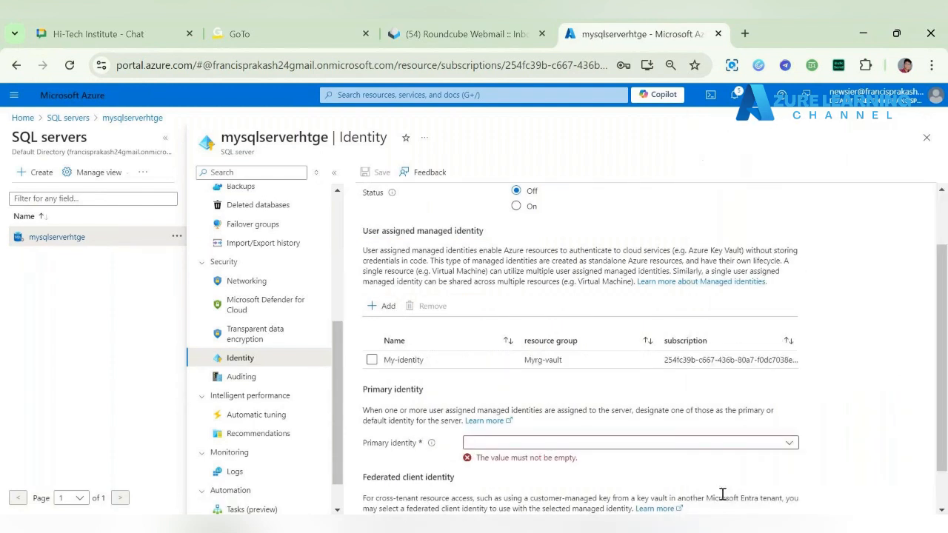
Step: Set My-identity as the server's primary identity and save the identity settings
left_click(475, 443)
left_click(486, 459)
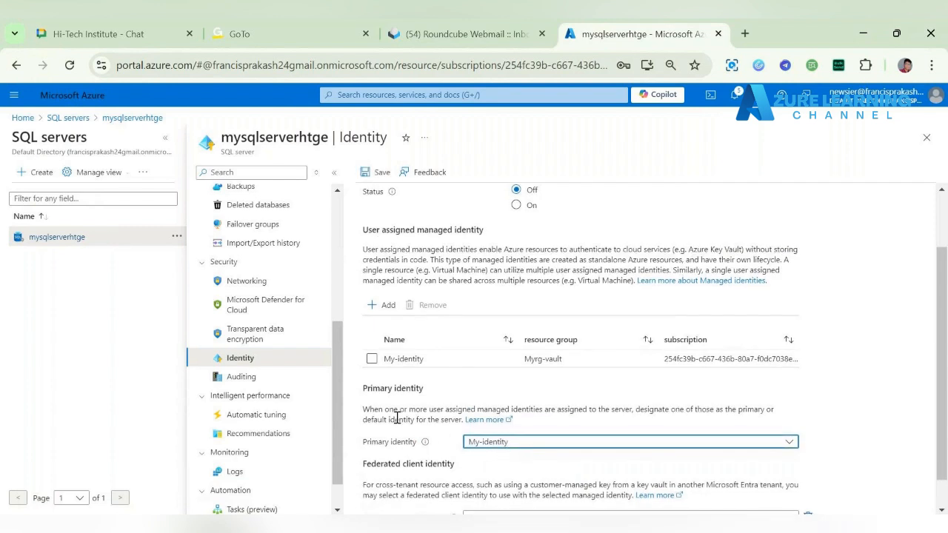
scroll(397, 418, "down", 1)
left_click(381, 172)
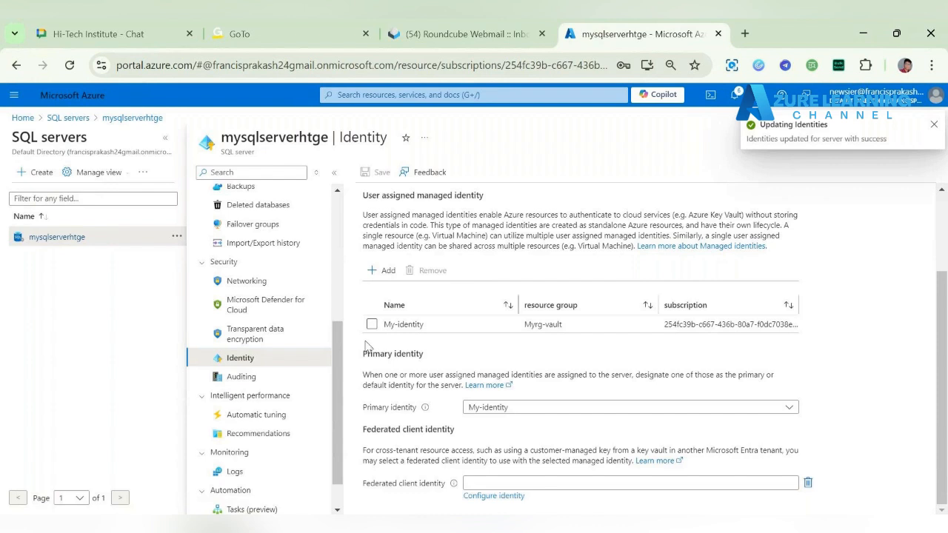
Step: Set the SQL server's transparent data encryption to use a customer-managed key
left_click(260, 339)
left_click_drag(260, 339, 274, 345)
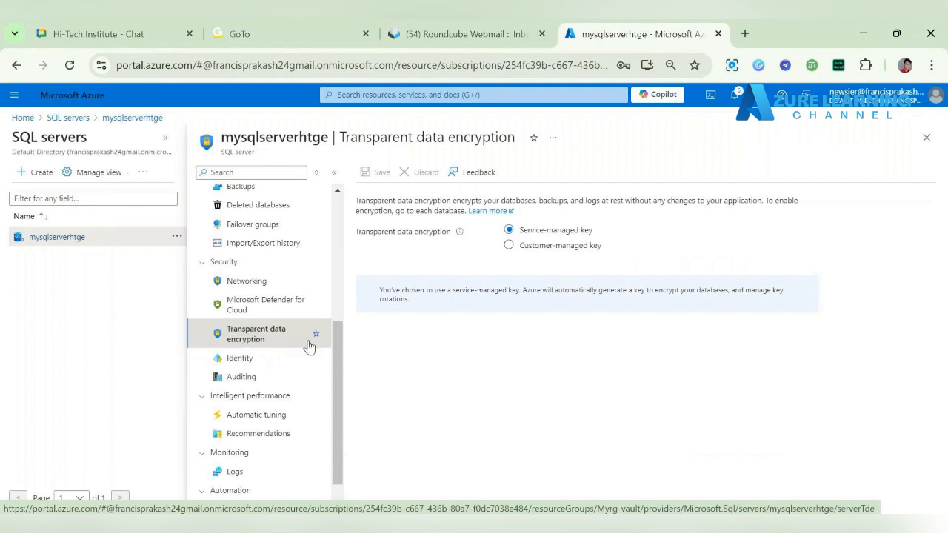
left_click(527, 248)
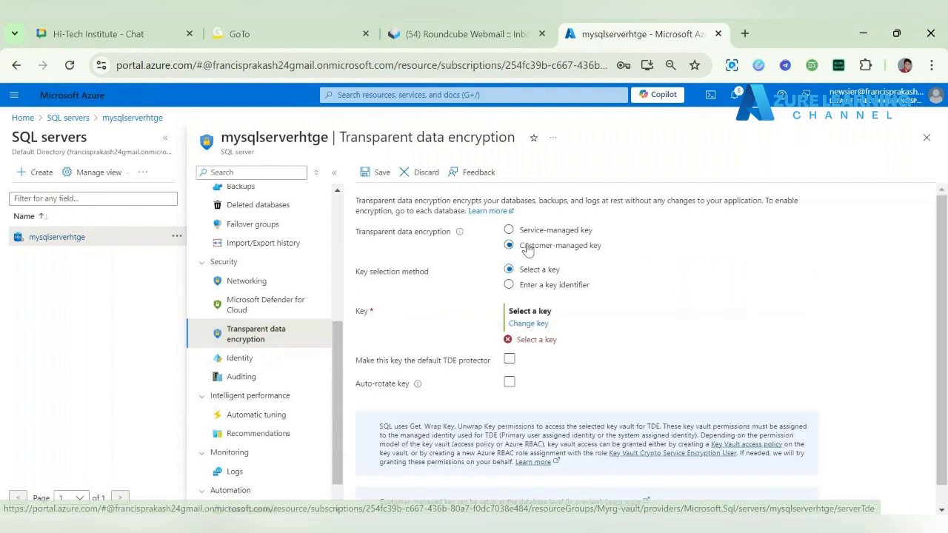
Step: Start selecting the encryption key, with Key vault as the key store type and keyvault2024htge as the vault, and read the access notice
left_click(527, 323)
left_click(166, 203)
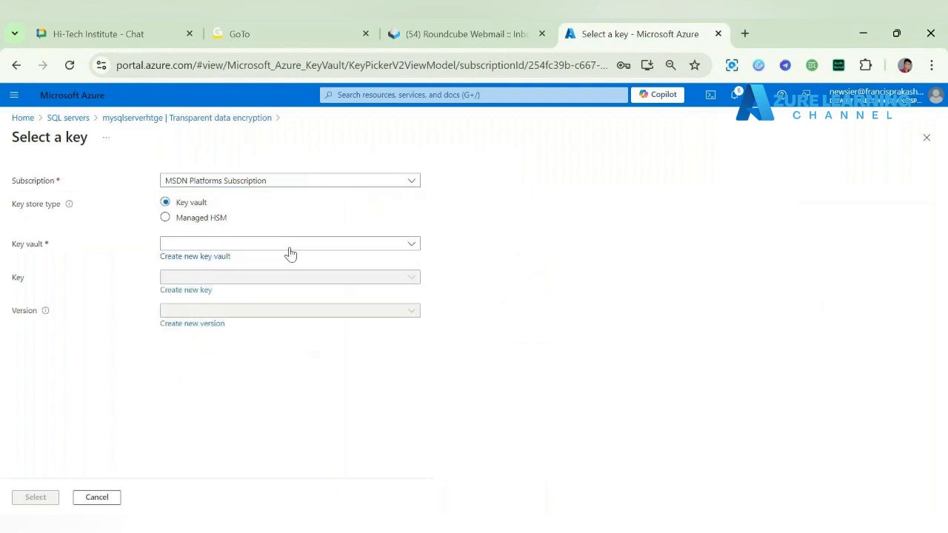
left_click(283, 244)
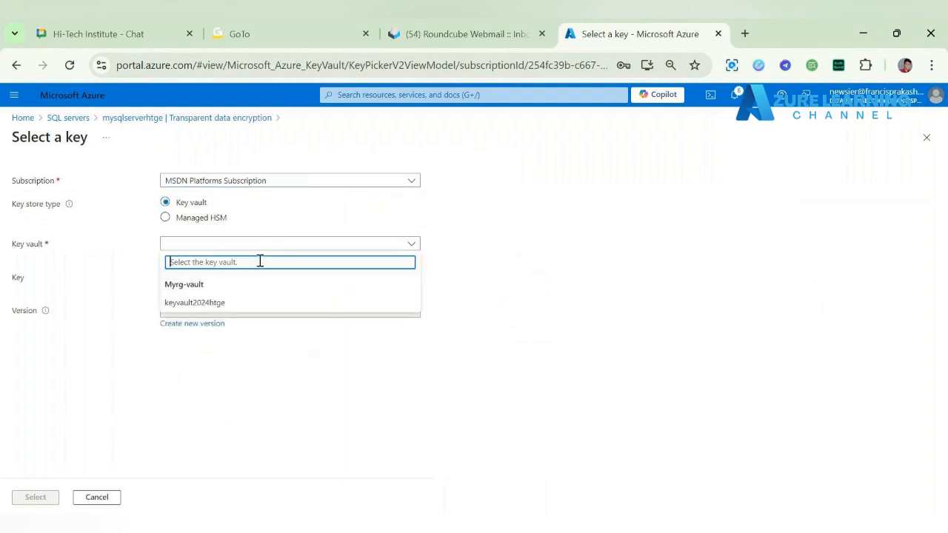
left_click(228, 302)
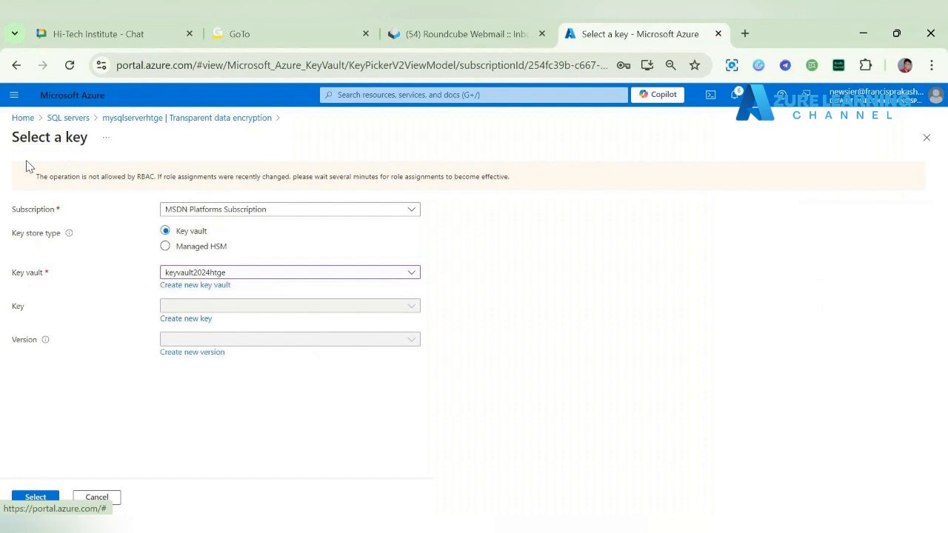
left_click_drag(34, 176, 327, 188)
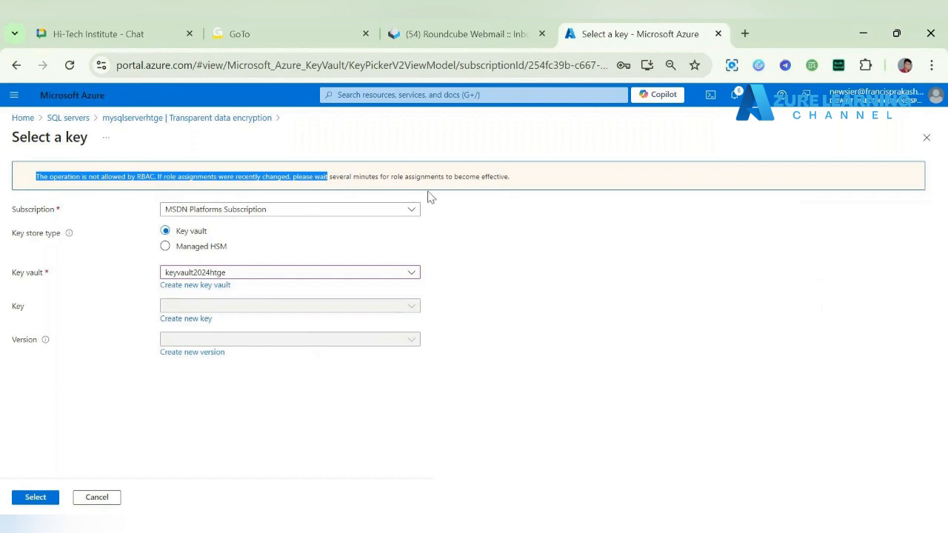
left_click(479, 283)
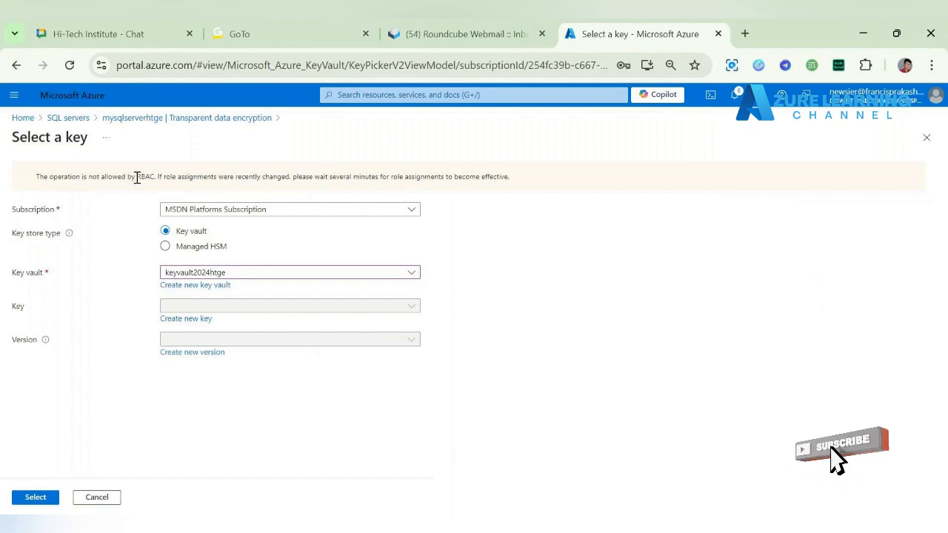
Step: Leave the key selection, discarding the unsaved edits, and open key vault keyvault2024htge
left_click_drag(135, 176, 163, 184)
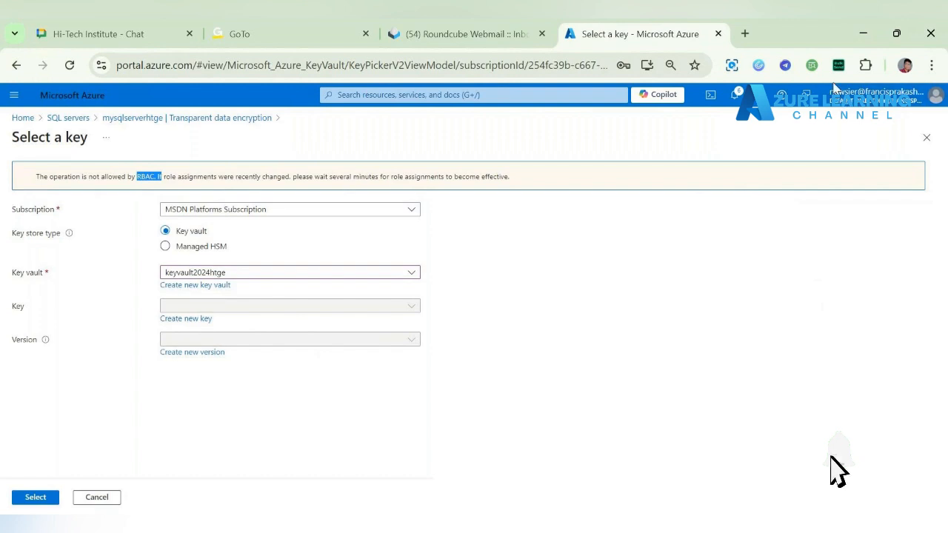
left_click(74, 119)
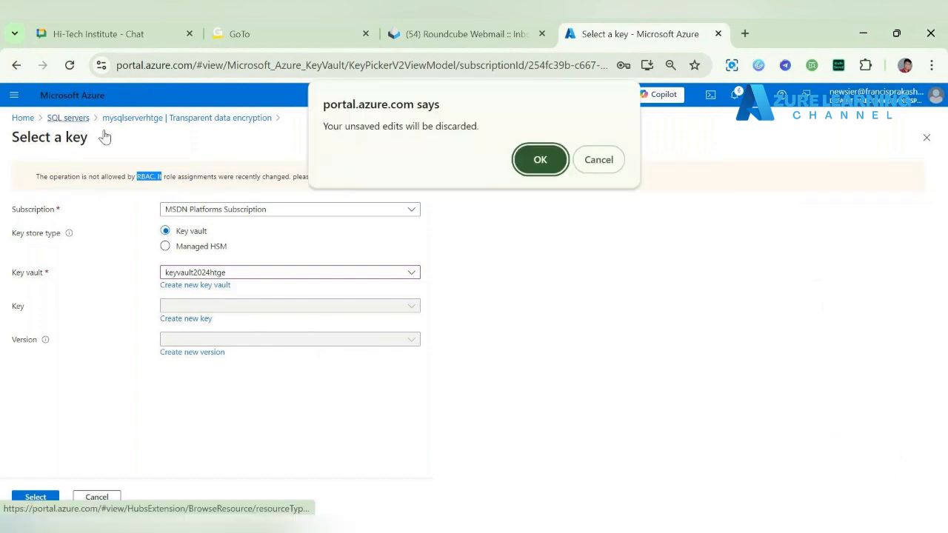
left_click(540, 160)
left_click(17, 117)
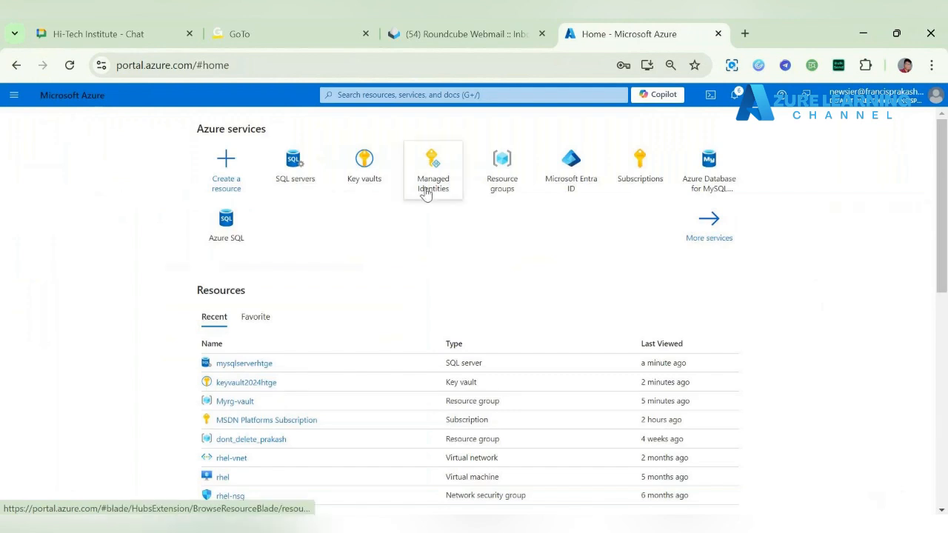
left_click(379, 175)
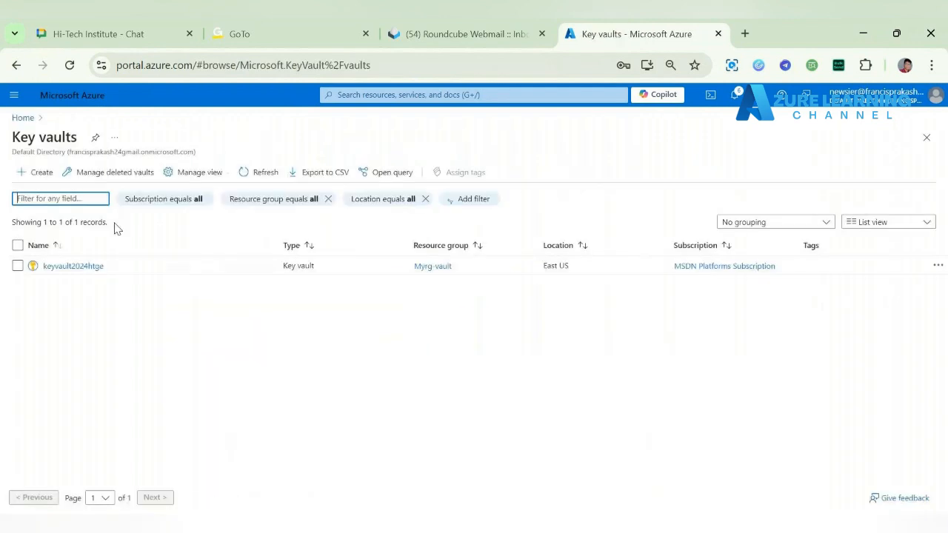
left_click(74, 266)
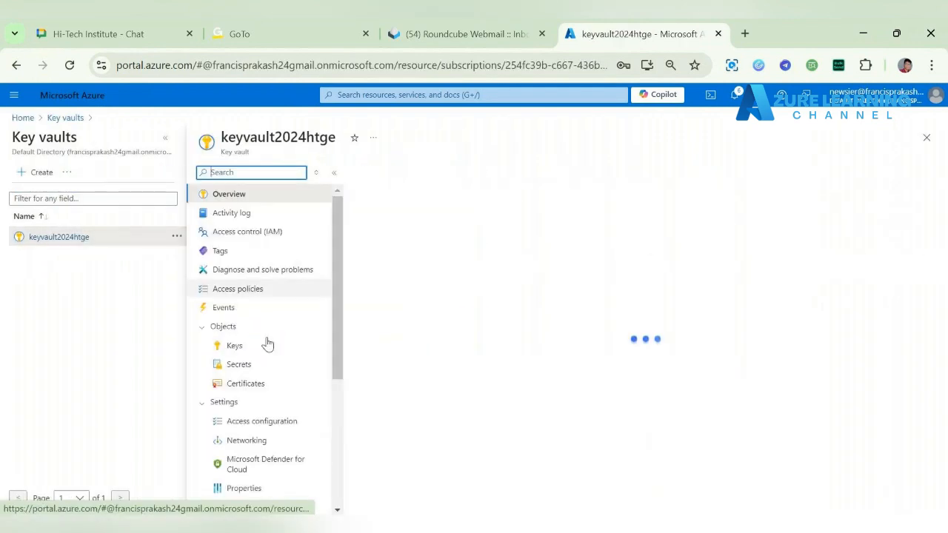
scroll(305, 381, "down", 3)
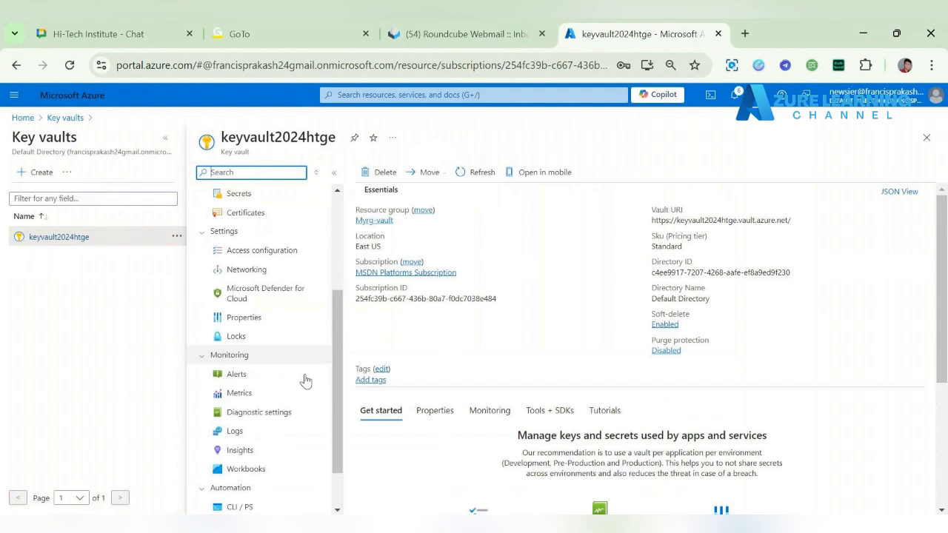
scroll(340, 252, "up", 3)
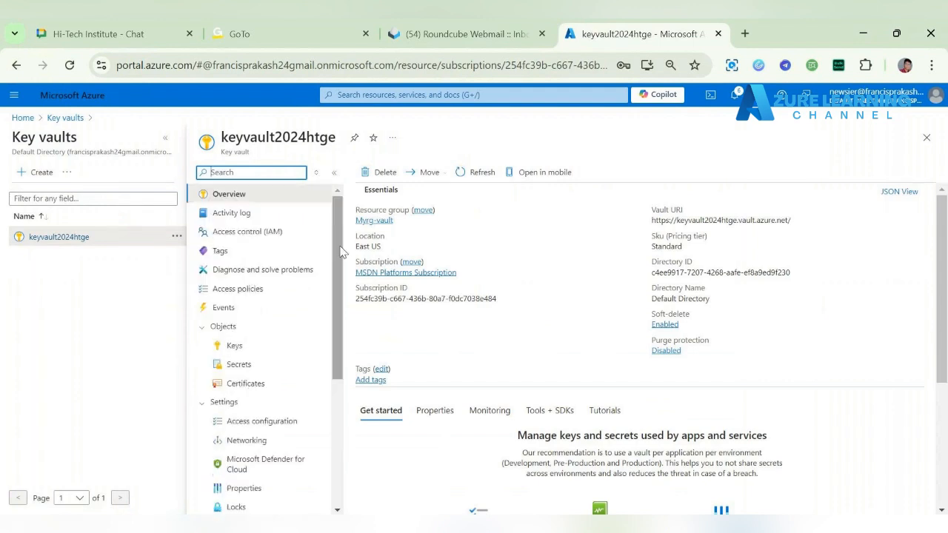
Step: Start a role assignment in the key vault's access control with the Key Vault Administrator role
left_click(275, 233)
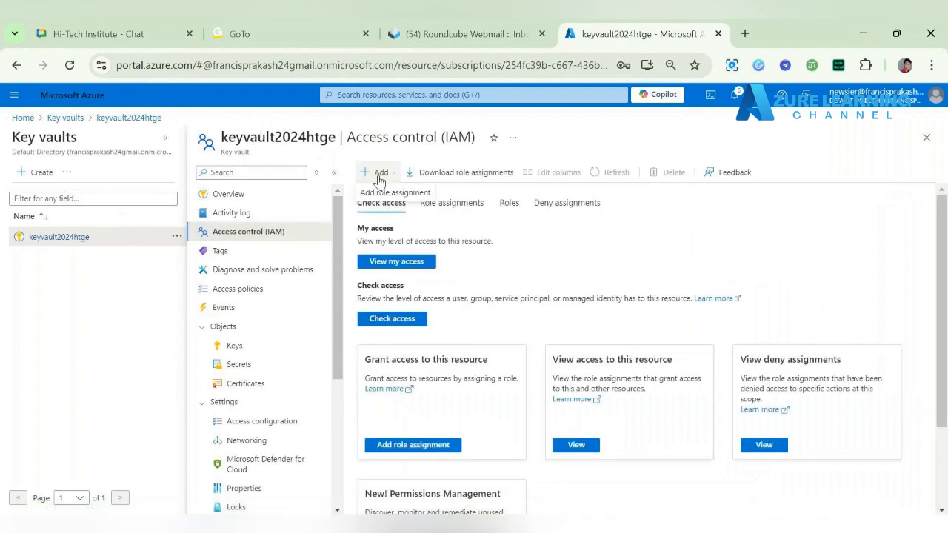
left_click(393, 193)
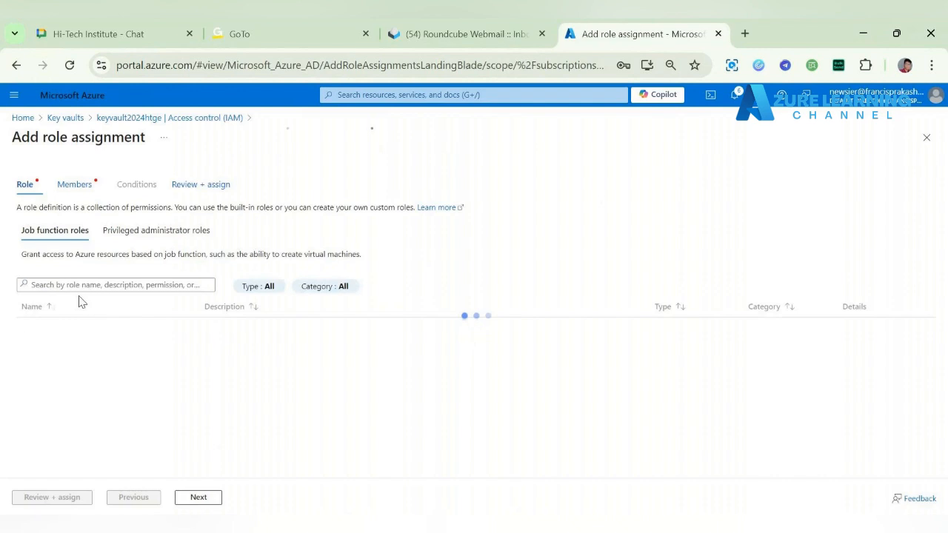
left_click(100, 285)
type("key")
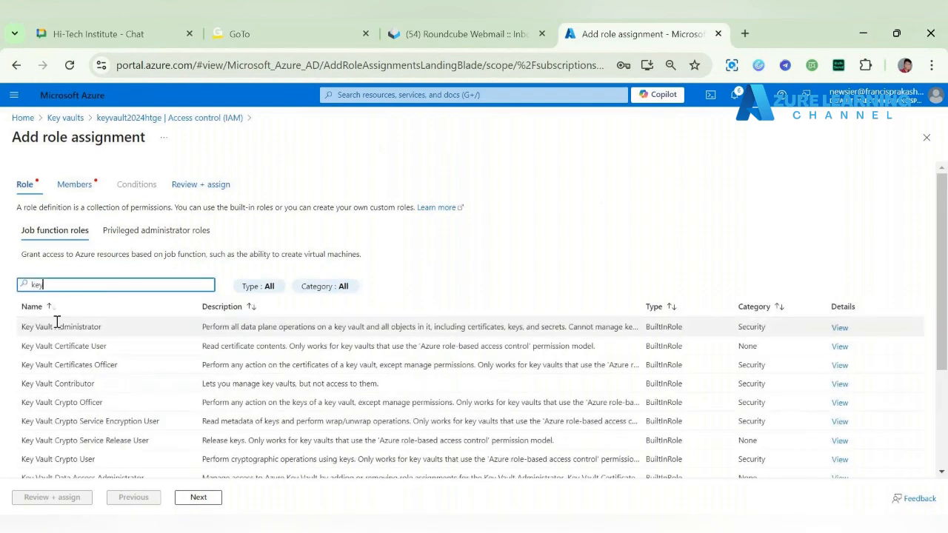
left_click(57, 323)
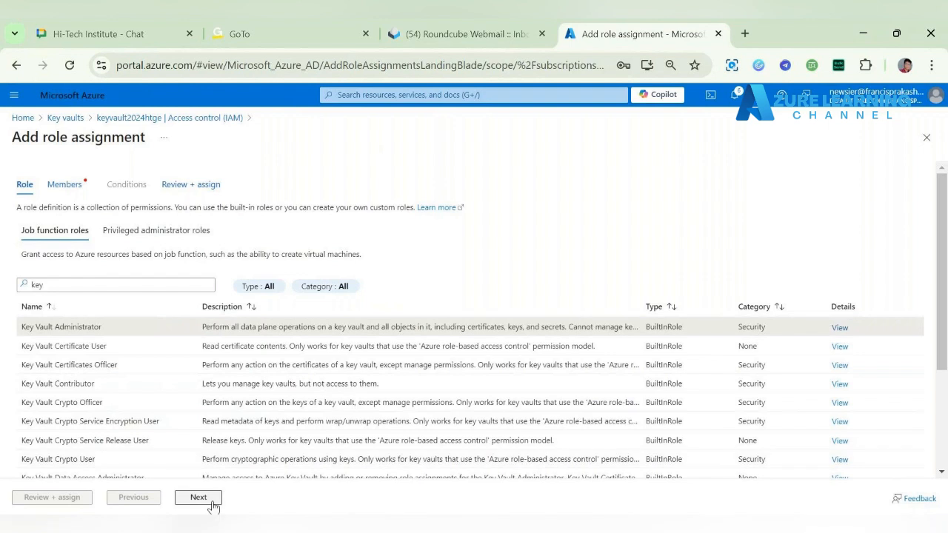
left_click(198, 497)
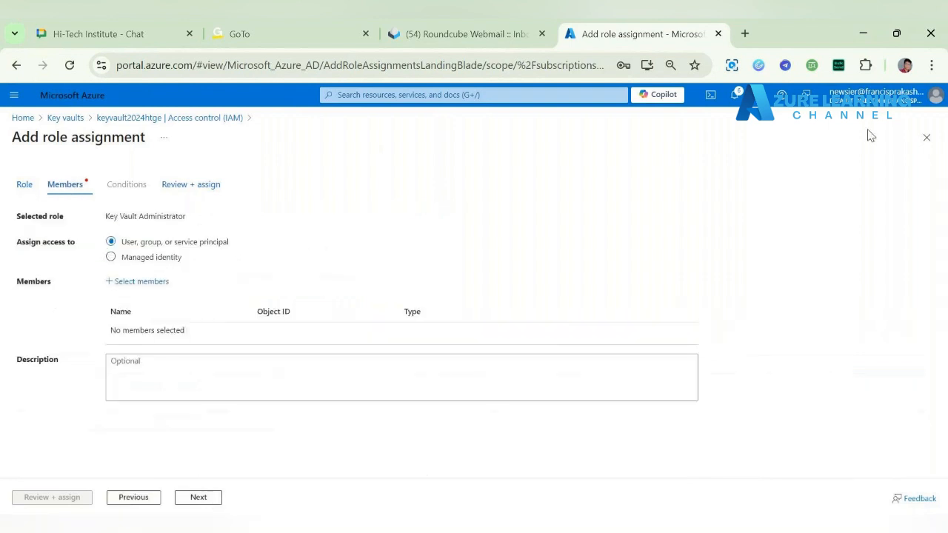
Step: Add the user newuser-Hitech as the role's member and complete the Key Vault Administrator assignment
left_click(128, 287)
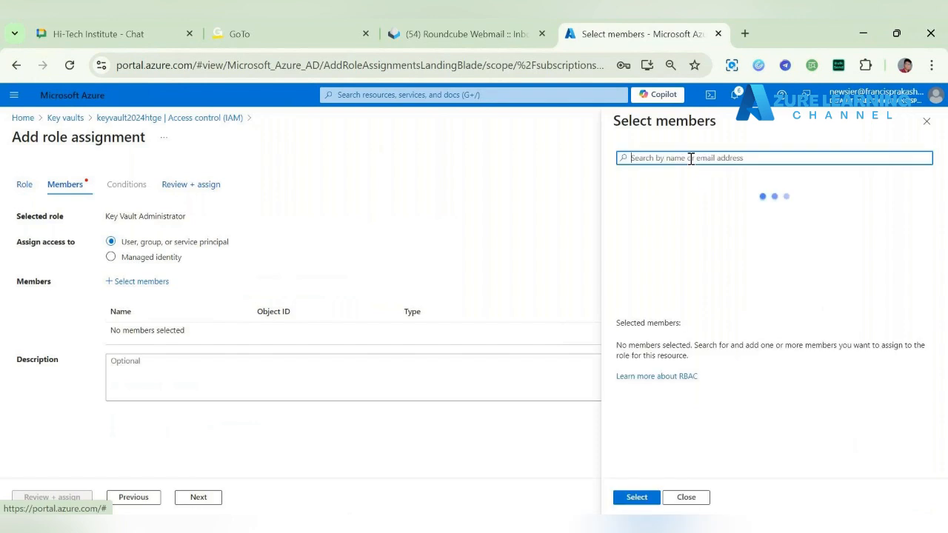
type("newsier")
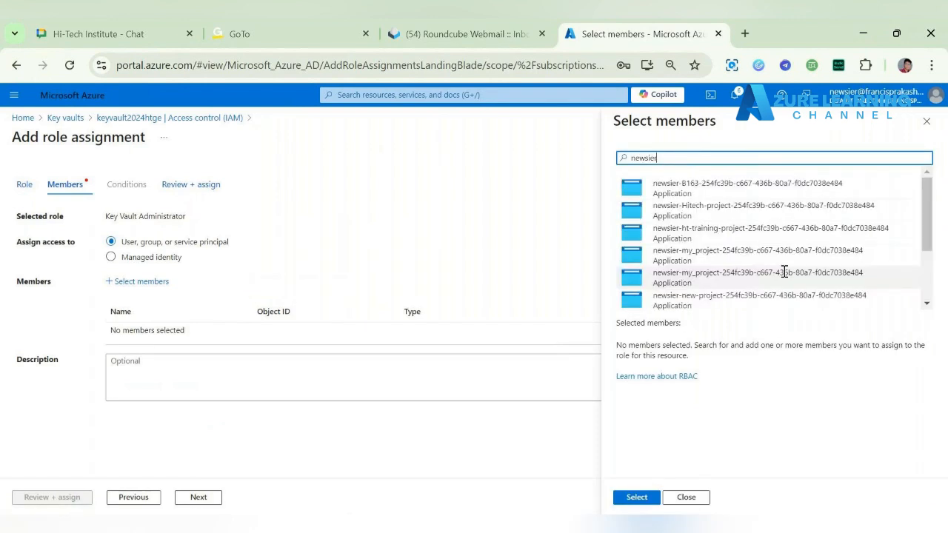
scroll(783, 271, "down", 3)
left_click(674, 296)
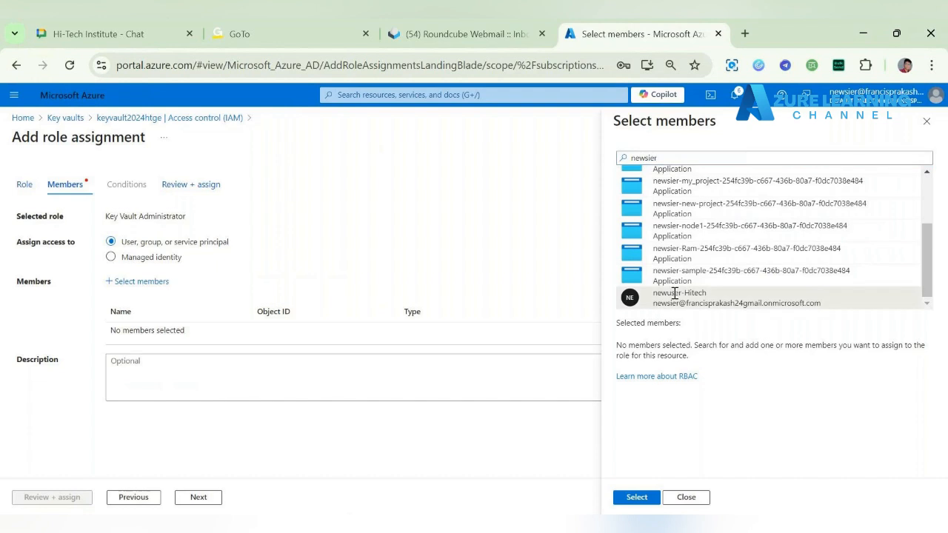
left_click(636, 497)
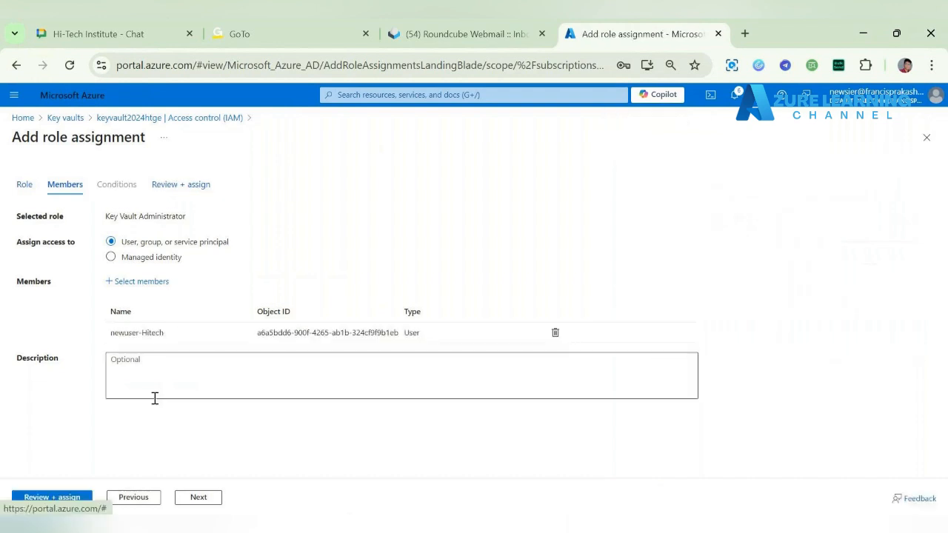
left_click(212, 498)
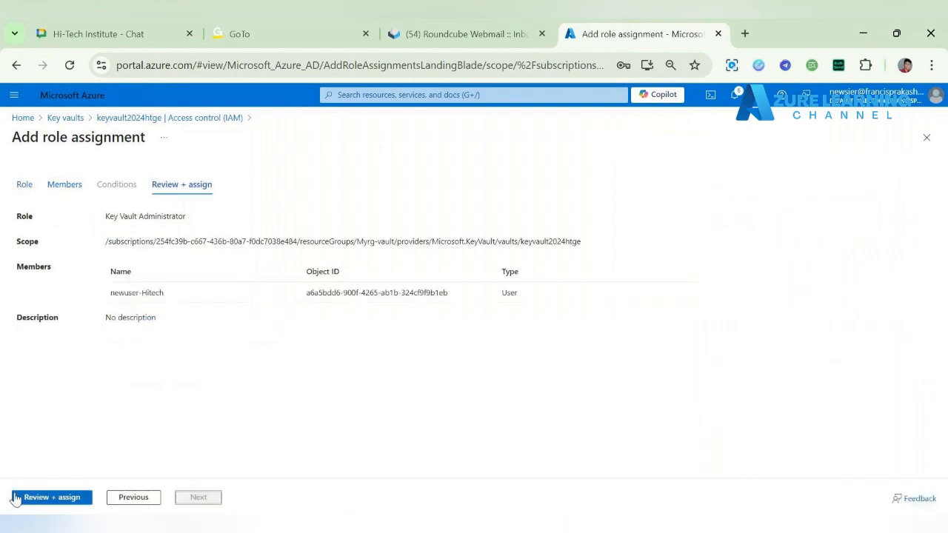
left_click(26, 498)
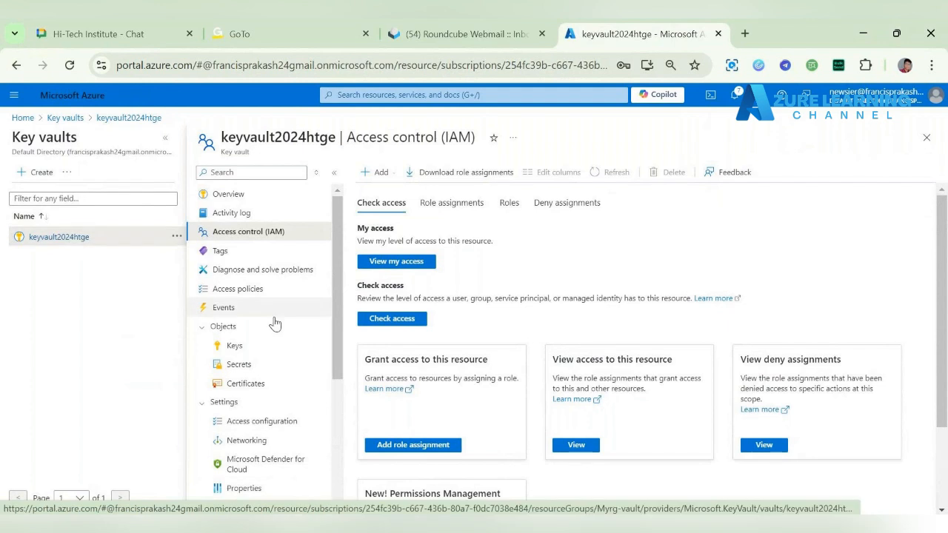
Step: Start generating a new key in keyvault2024htge and name it sqlkey1
left_click(234, 345)
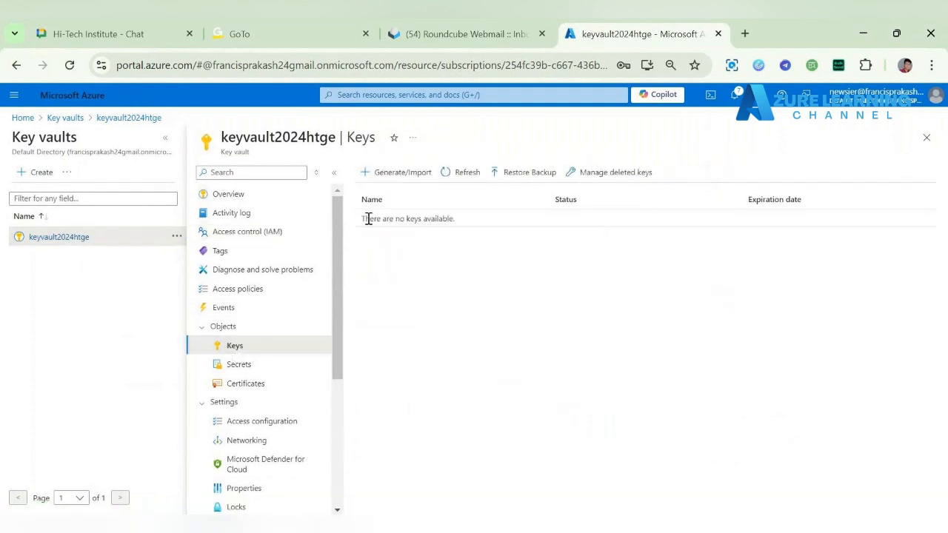
left_click_drag(363, 218, 582, 229)
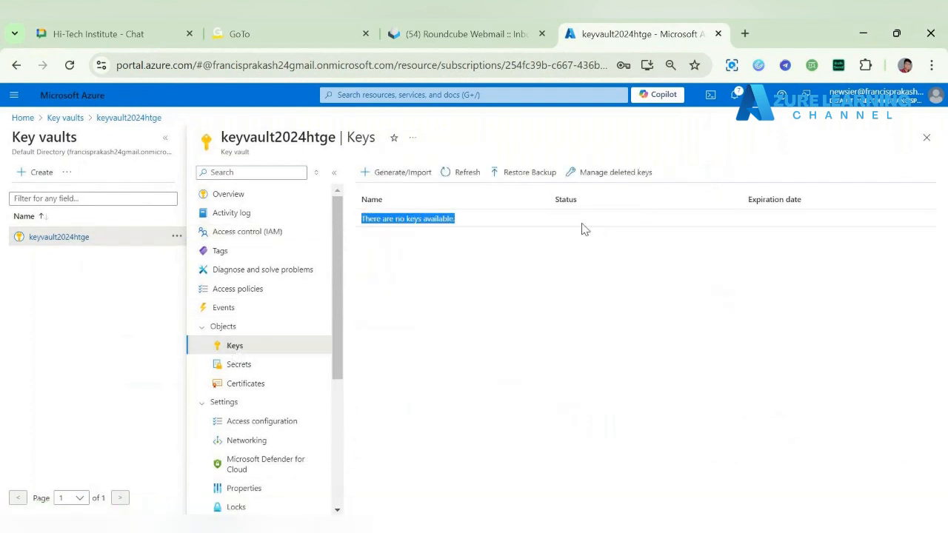
left_click(402, 172)
left_click(222, 211)
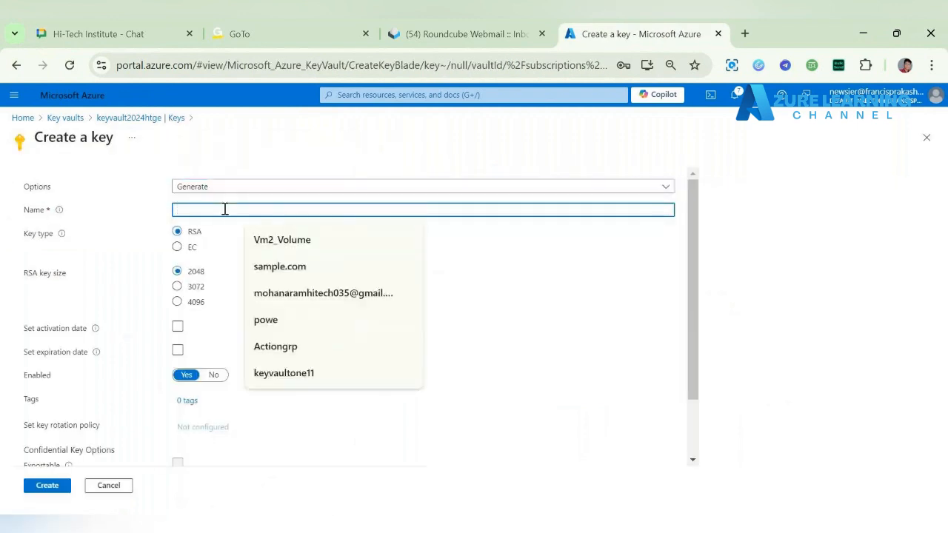
type("key")
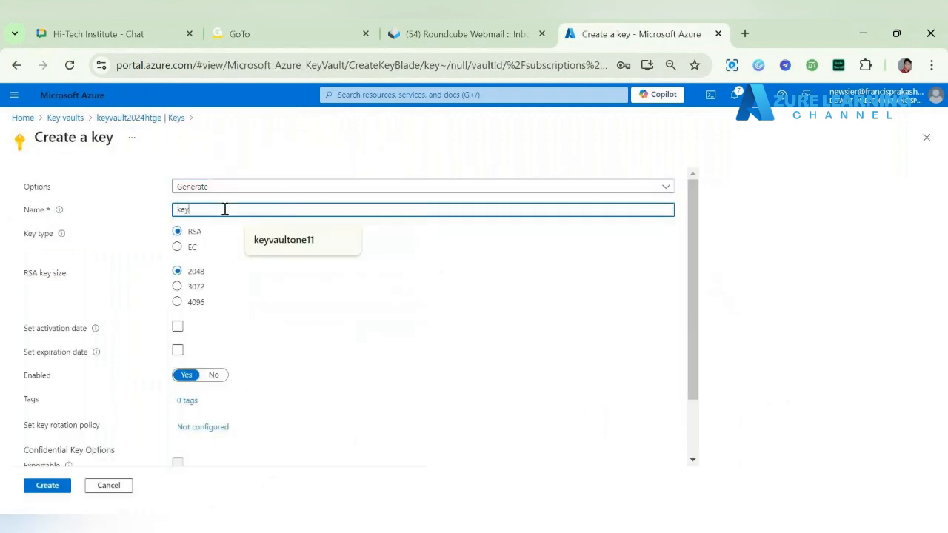
type("vault")
key("BackSpace")
key("BackSpace")
key("BackSpace")
key("BackSpace")
key("BackSpace")
type("sqlkey")
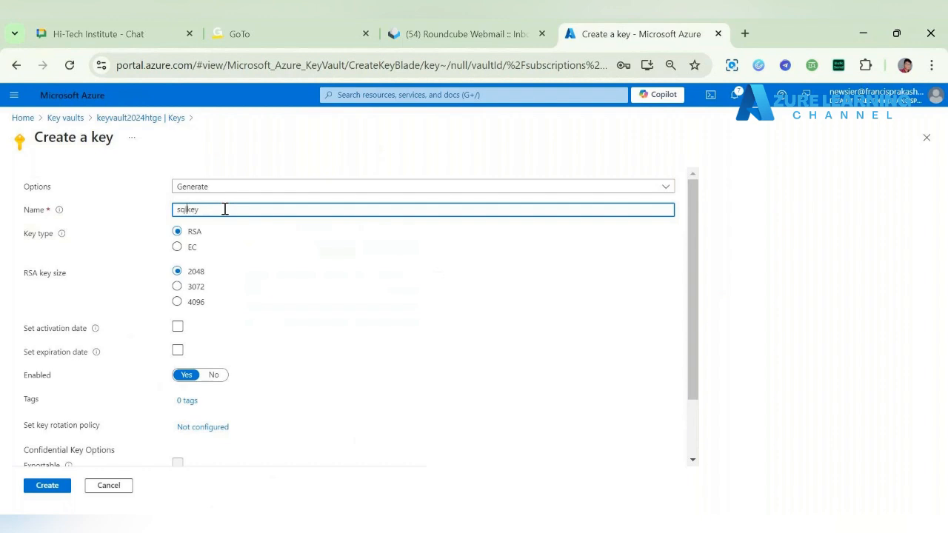
type("1")
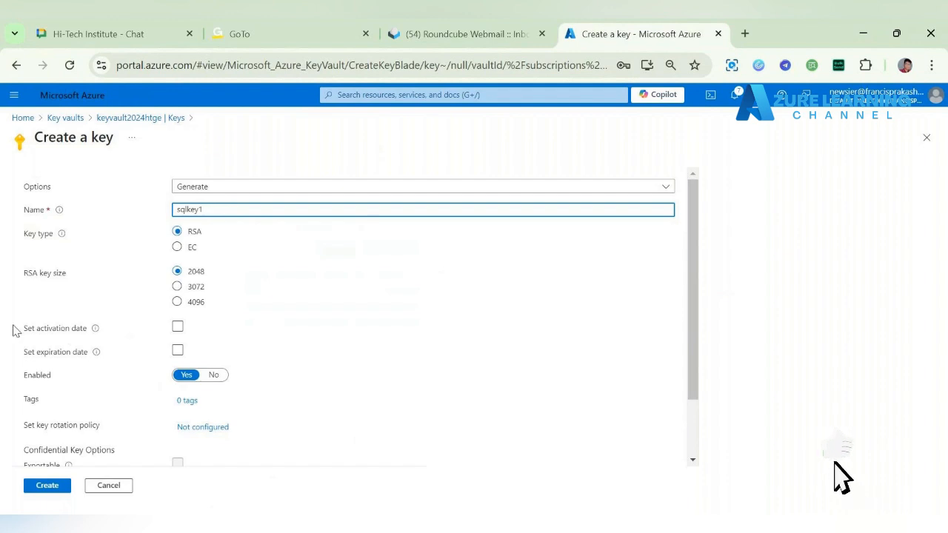
Step: Review the activation date, expiration date and rotation policy options, and create sqlkey1 as an enabled 2048-bit RSA key
left_click_drag(17, 328, 93, 335)
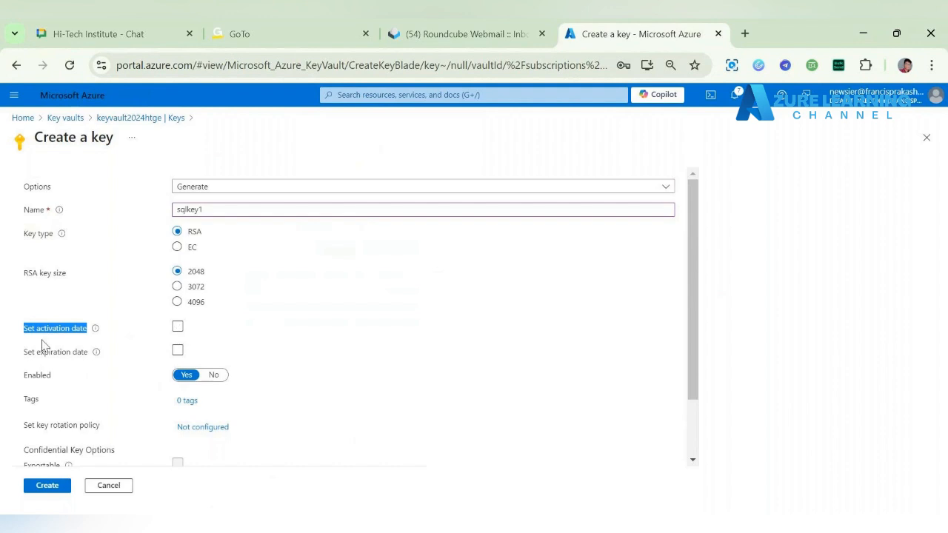
left_click(19, 357)
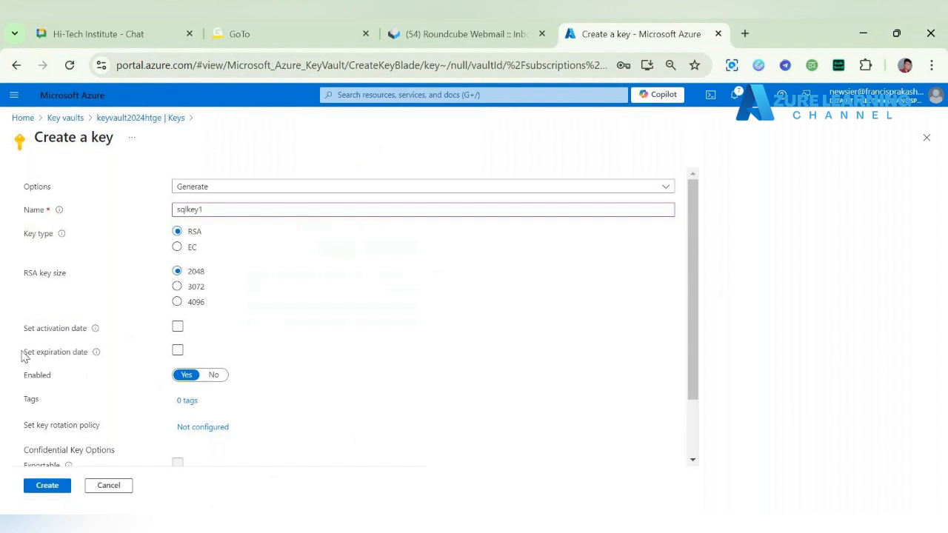
left_click_drag(19, 356, 88, 363)
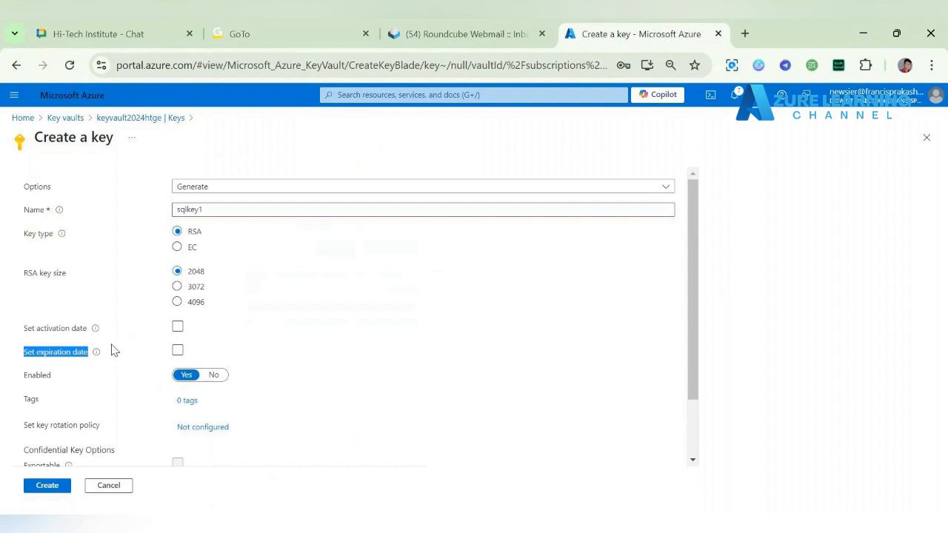
scroll(119, 368, "down", 1)
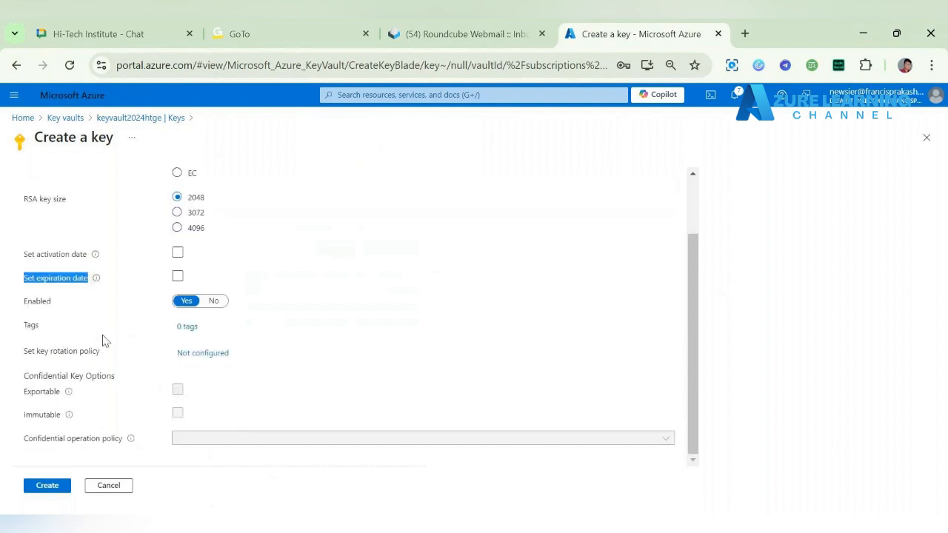
left_click_drag(23, 353, 99, 357)
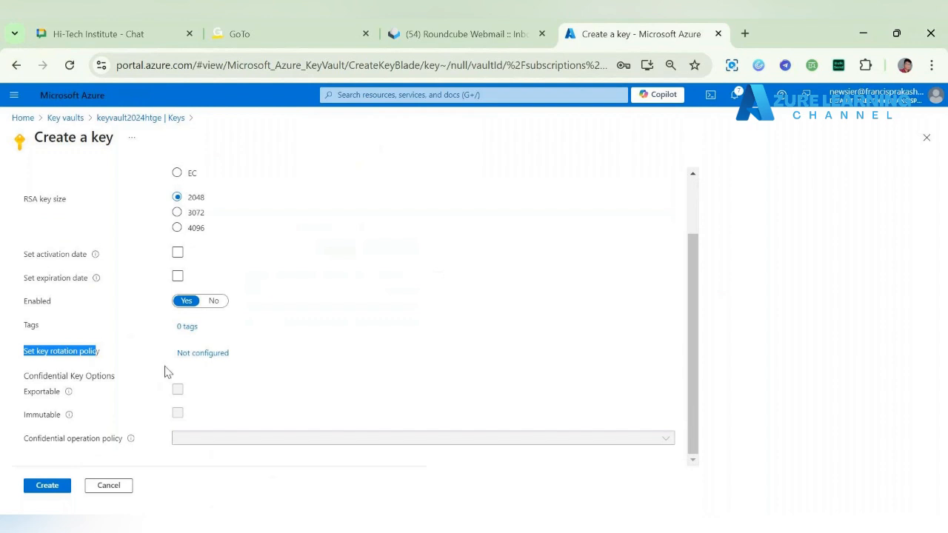
left_click(137, 355)
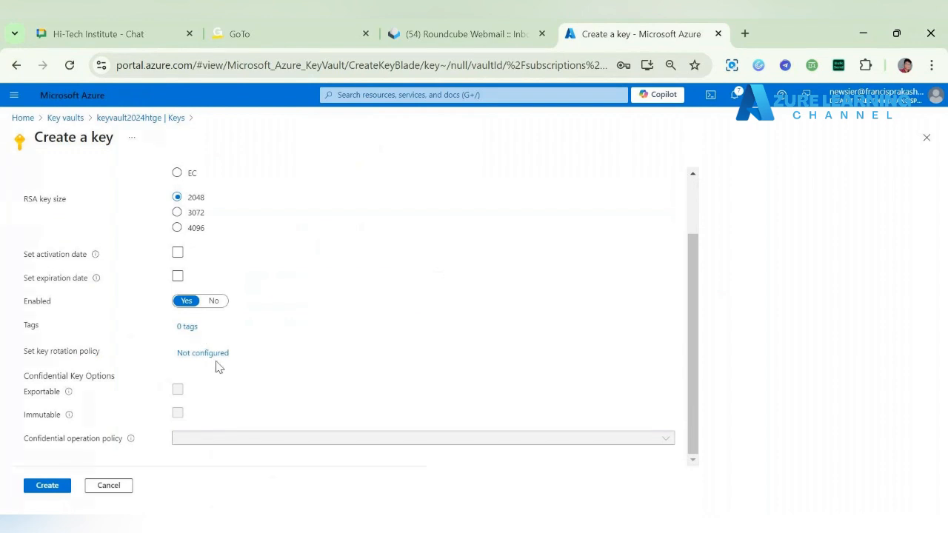
left_click(205, 354)
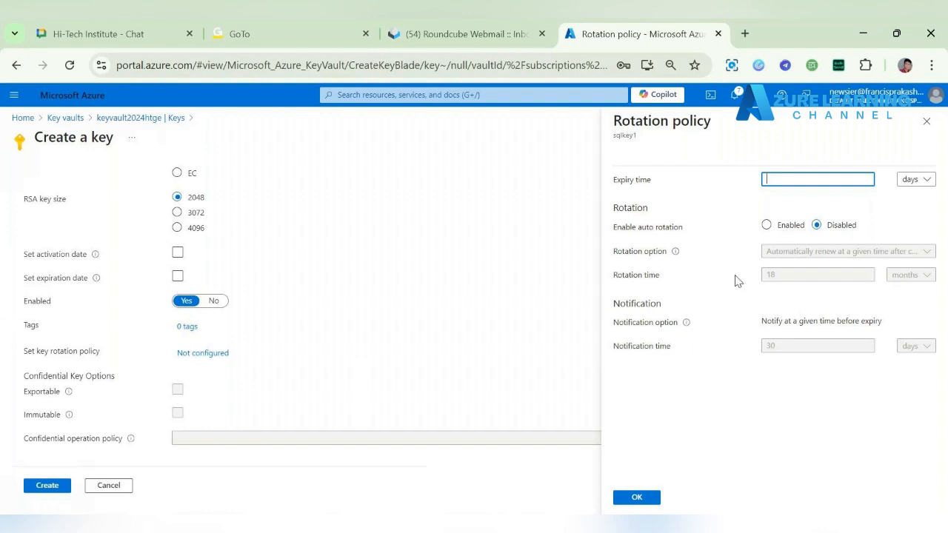
left_click(926, 122)
left_click(47, 488)
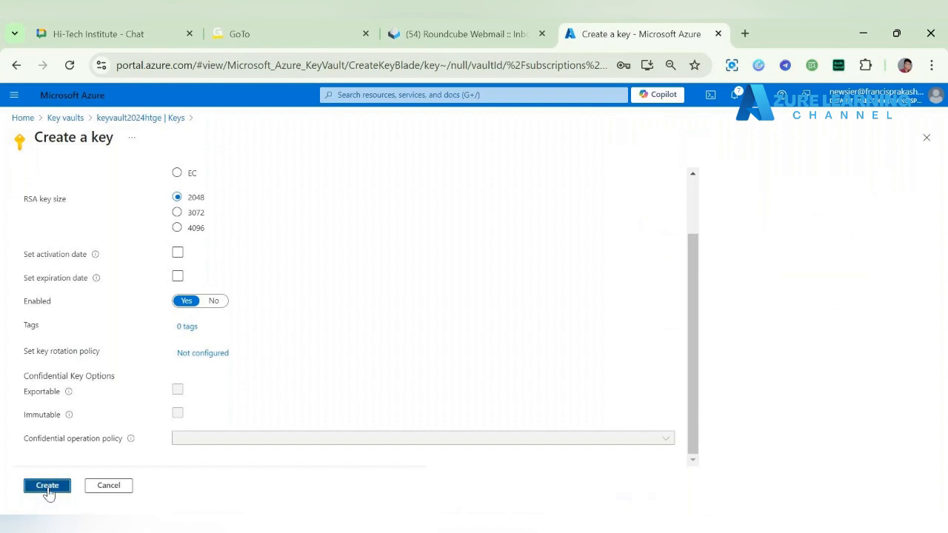
scroll(460, 363, "up", 2)
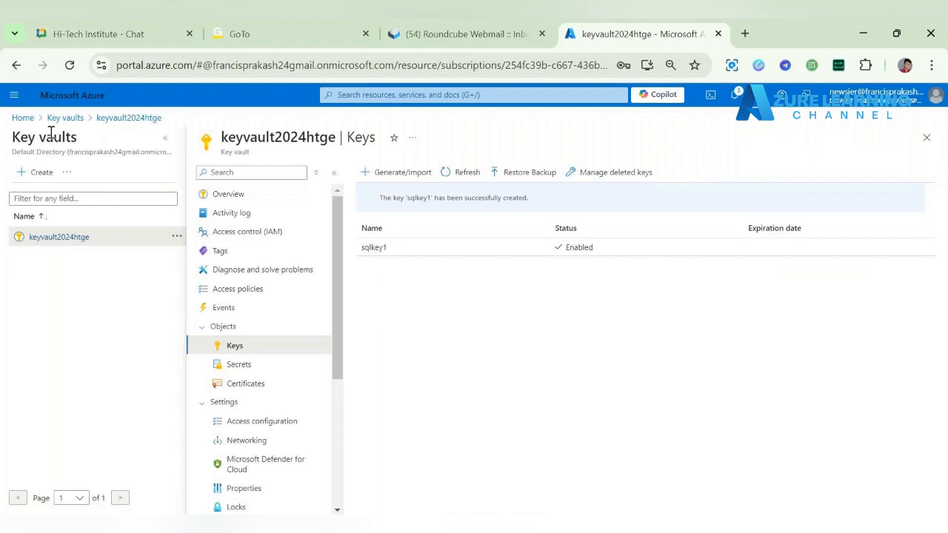
Step: Open the transparent data encryption settings of SQL server mysqlserverhtge
left_click(24, 118)
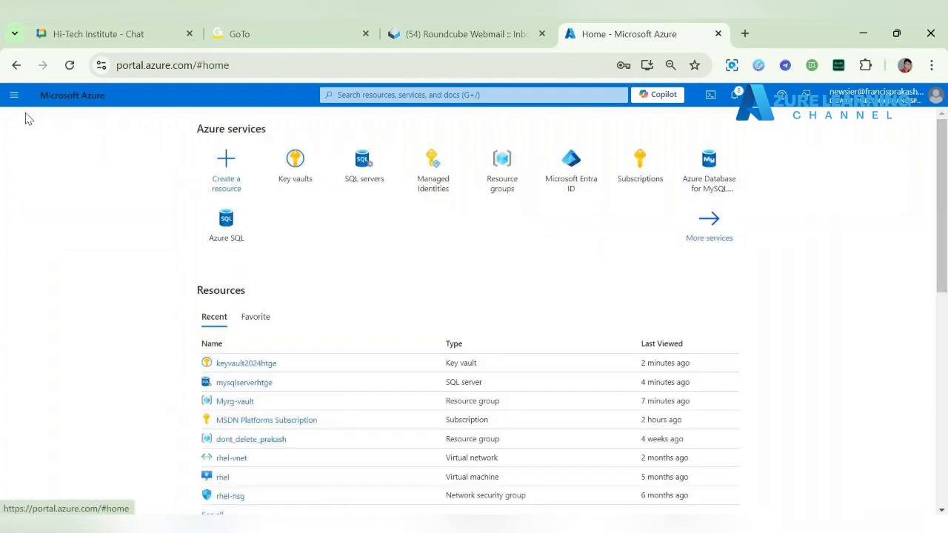
left_click(358, 187)
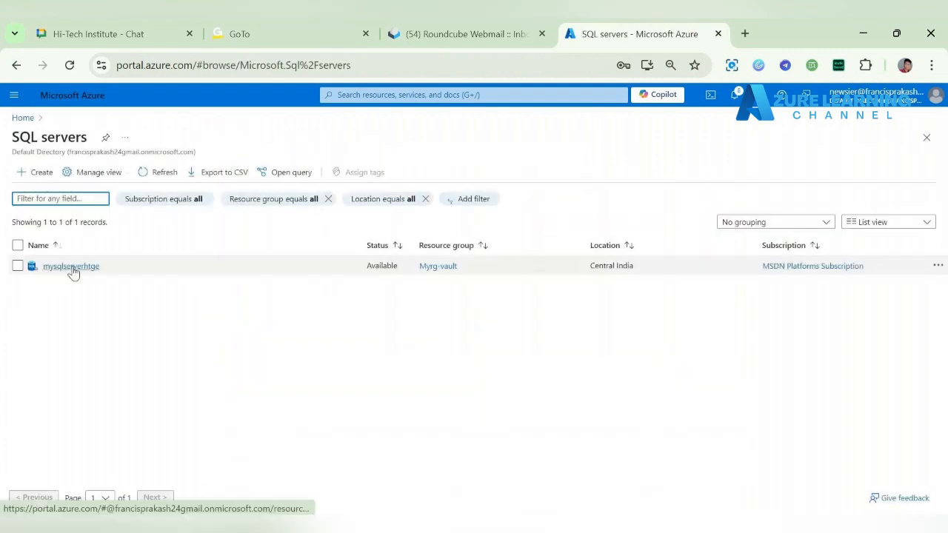
left_click(70, 269)
scroll(406, 367, "down", 1)
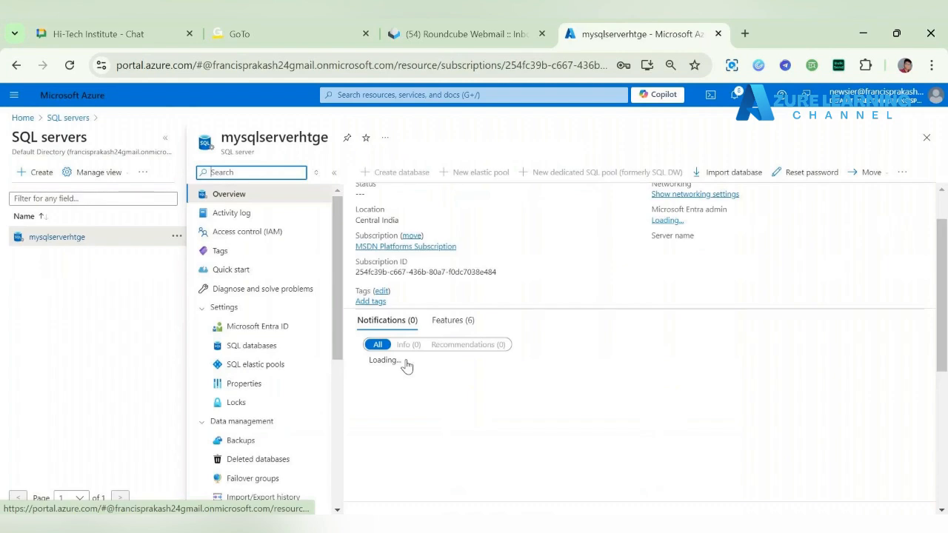
scroll(407, 365, "down", 3)
scroll(307, 447, "down", 3)
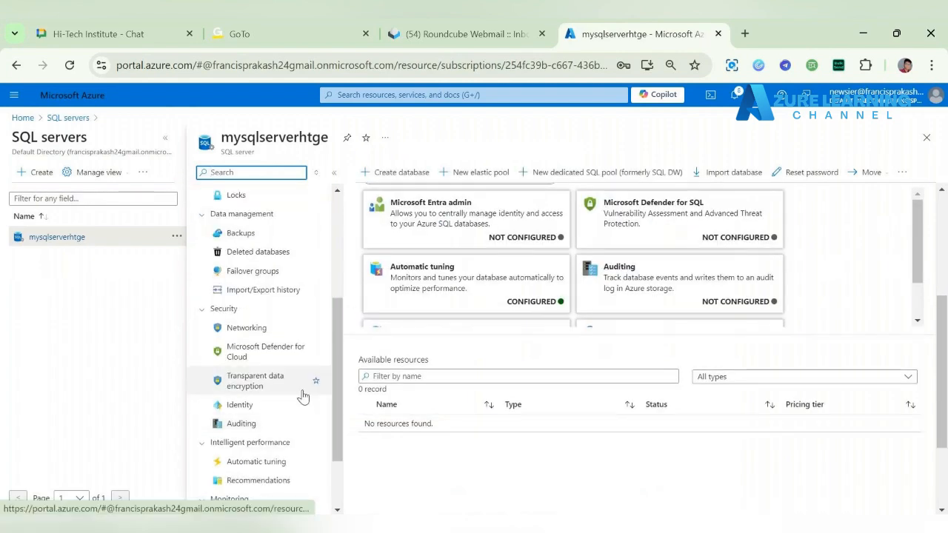
left_click(263, 402)
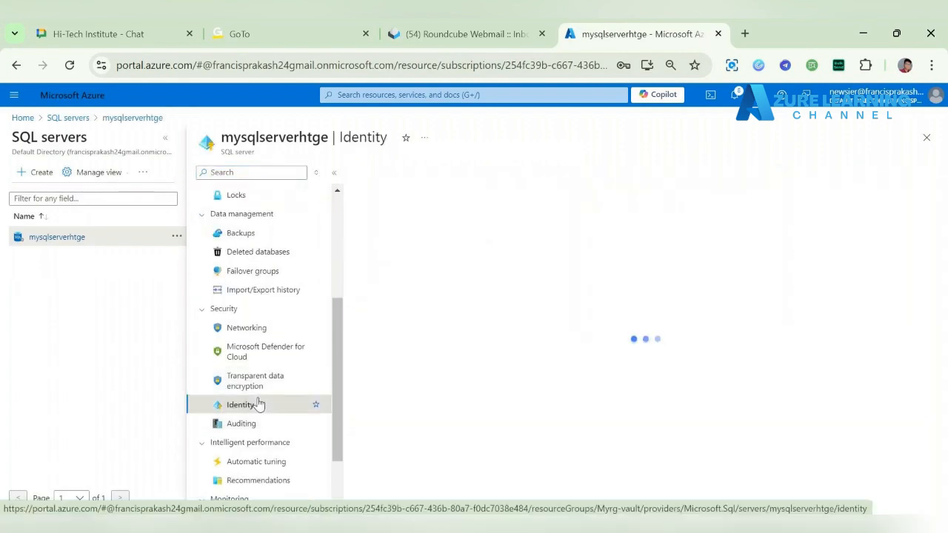
left_click(259, 388)
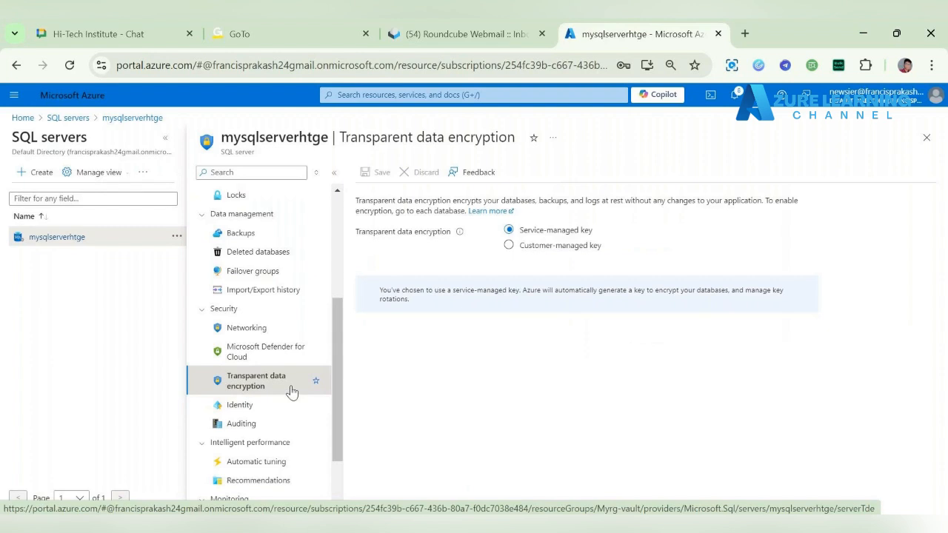
Step: Switch transparent data encryption to a customer-managed key and choose sqlkey1 from key vault keyvault2024htge
left_click(525, 250)
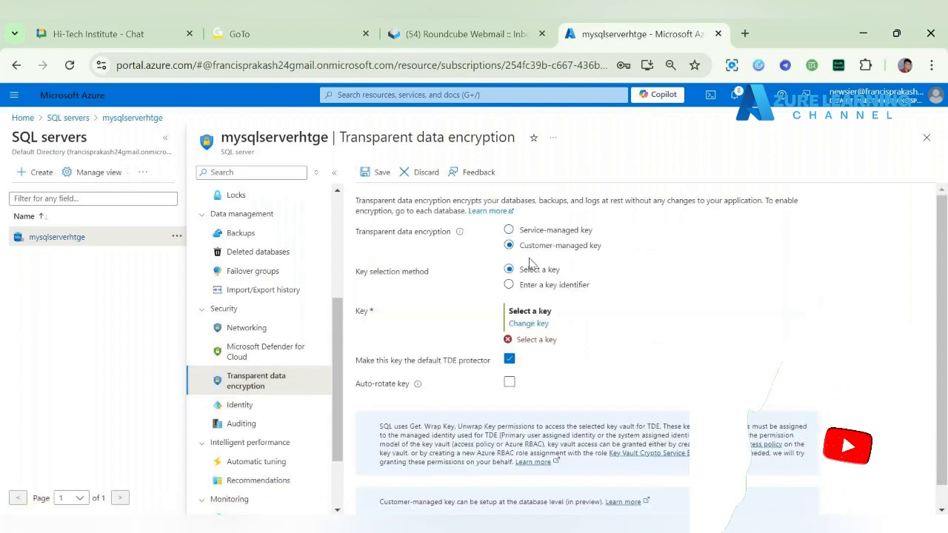
left_click(518, 323)
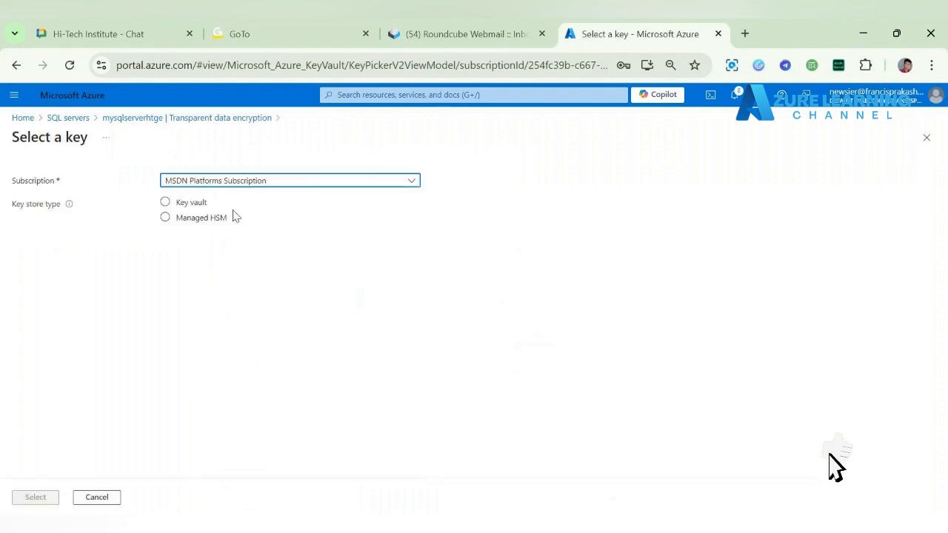
left_click(196, 206)
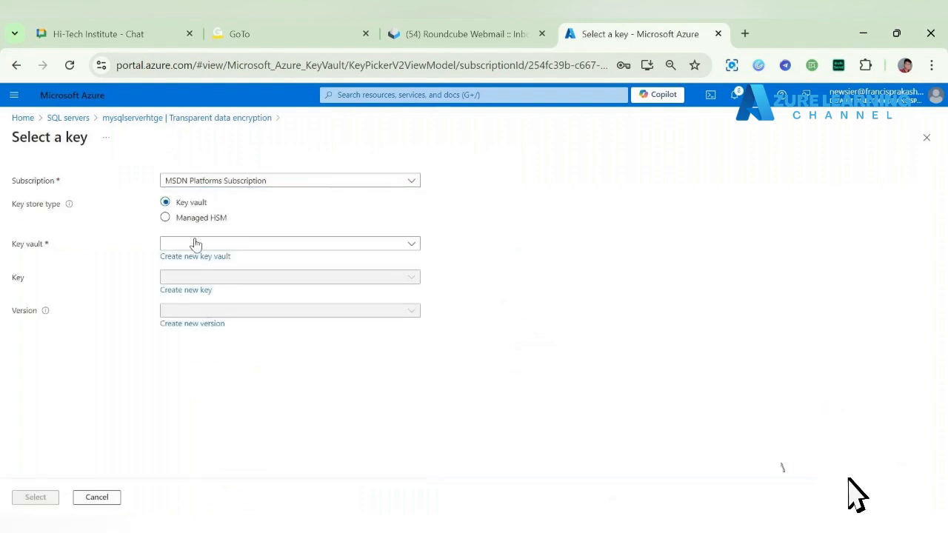
left_click(196, 244)
left_click(201, 301)
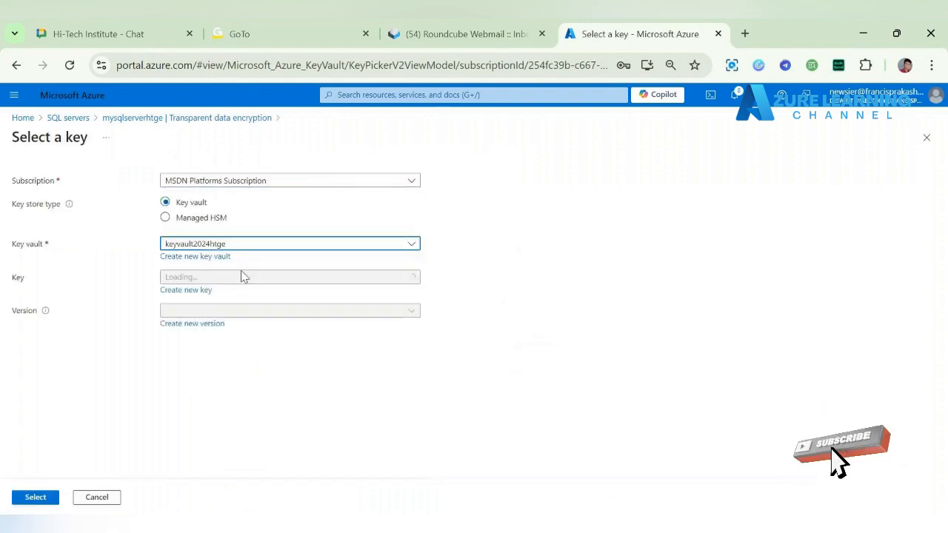
left_click(255, 278)
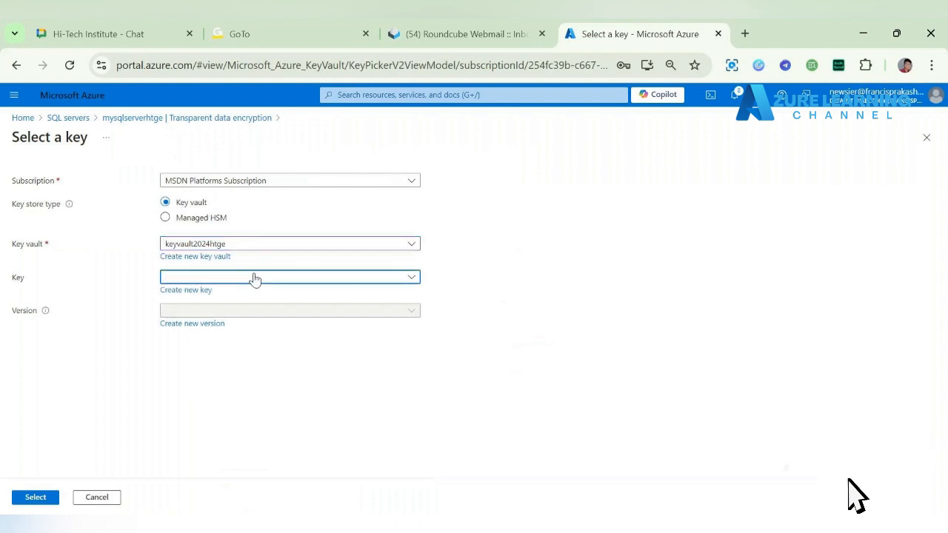
left_click(190, 324)
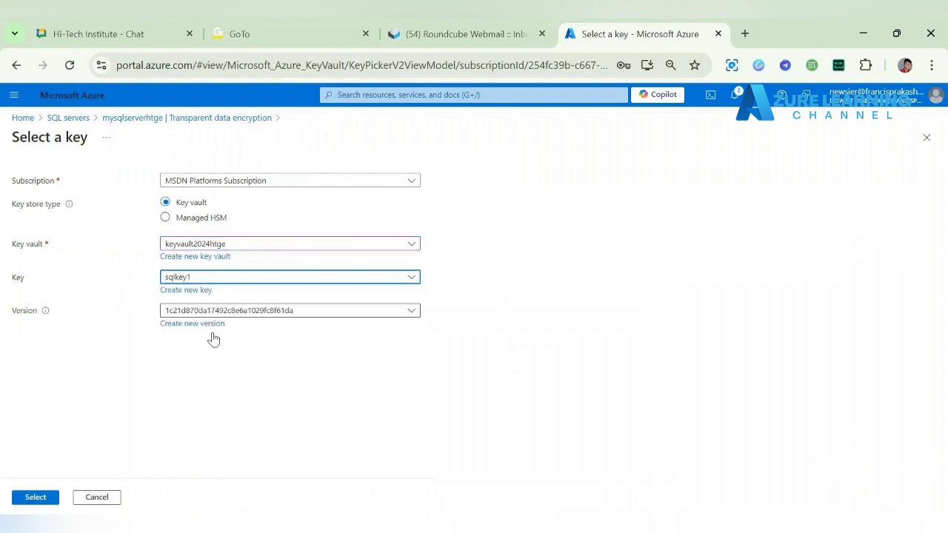
left_click(36, 496)
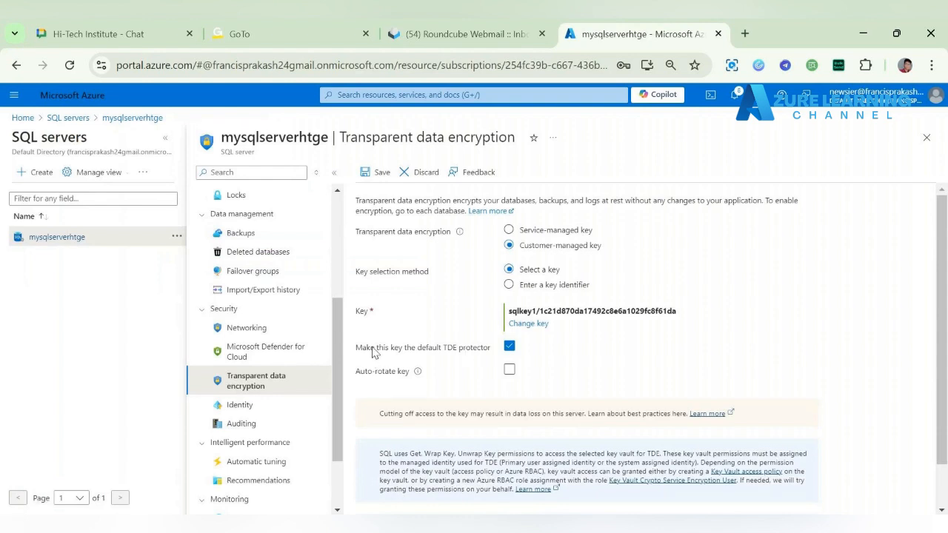
Step: Try to save the encryption settings with sqlkey1 as the default TDE protector
left_click_drag(356, 347, 508, 351)
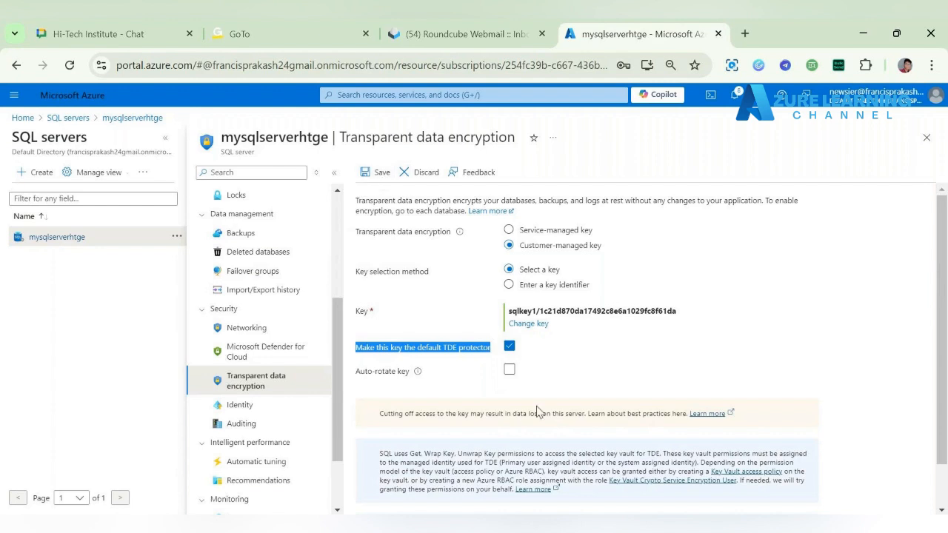
left_click(377, 174)
left_click(372, 171)
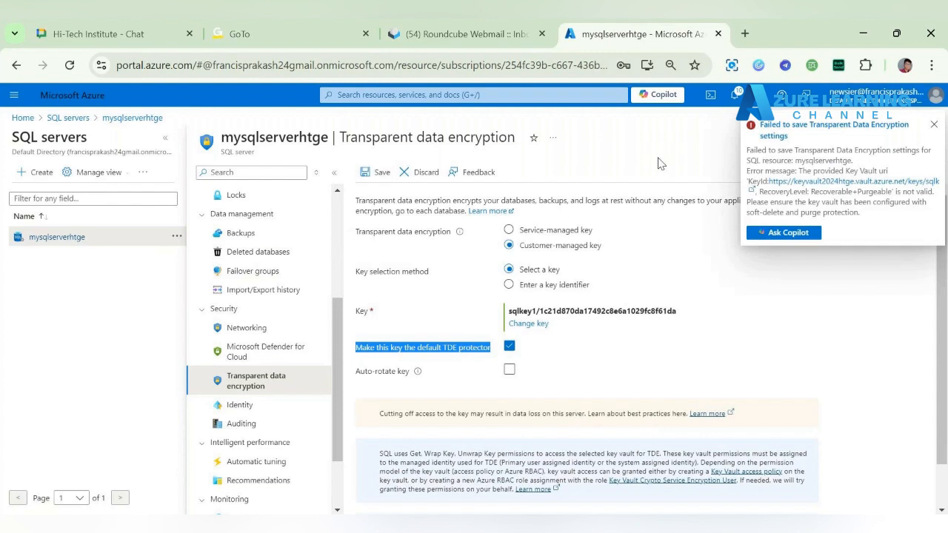
Step: Open the key vault link from the save error, examine its response, and return to the SQL server page
left_click(824, 185)
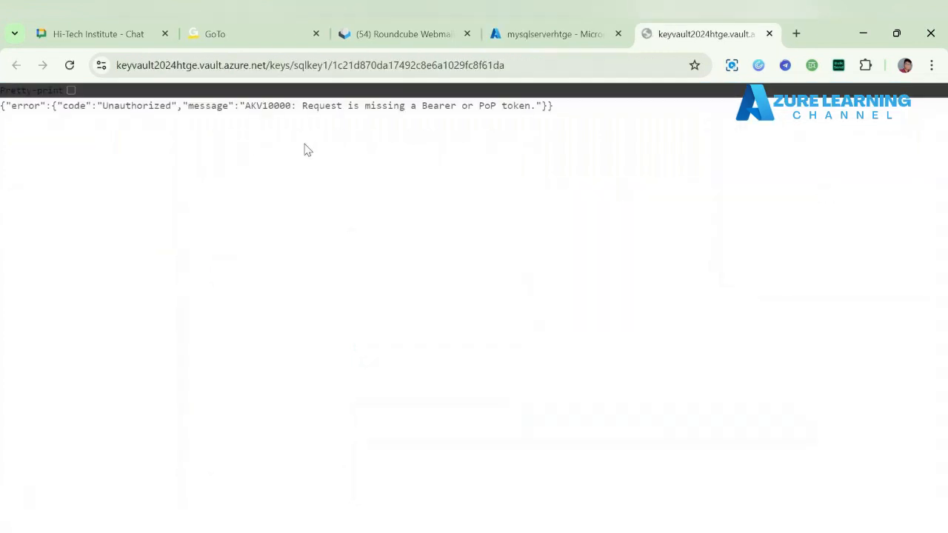
left_click_drag(297, 105, 538, 121)
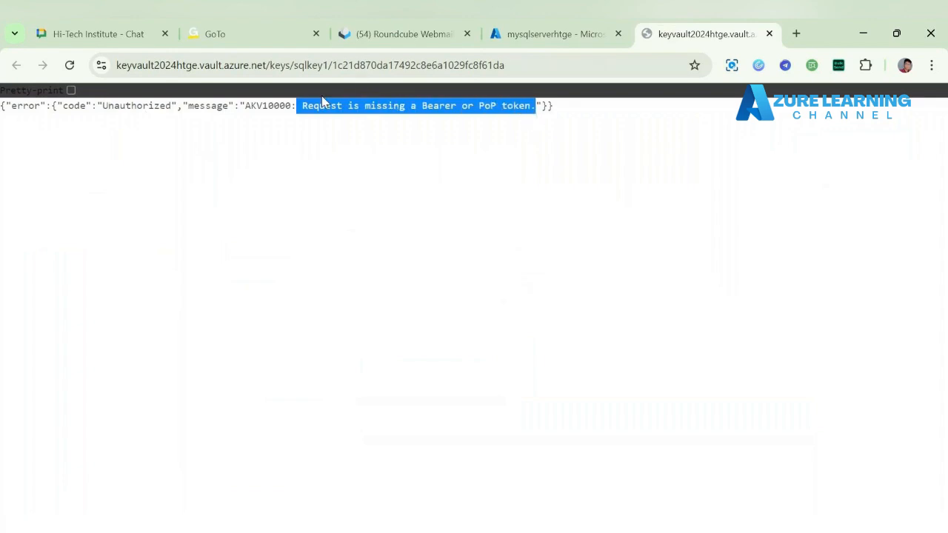
left_click(539, 35)
Step: Open the SQL server's access control, discarding the unsaved encryption edits, and start adding a role assignment
scroll(280, 239, "up", 3)
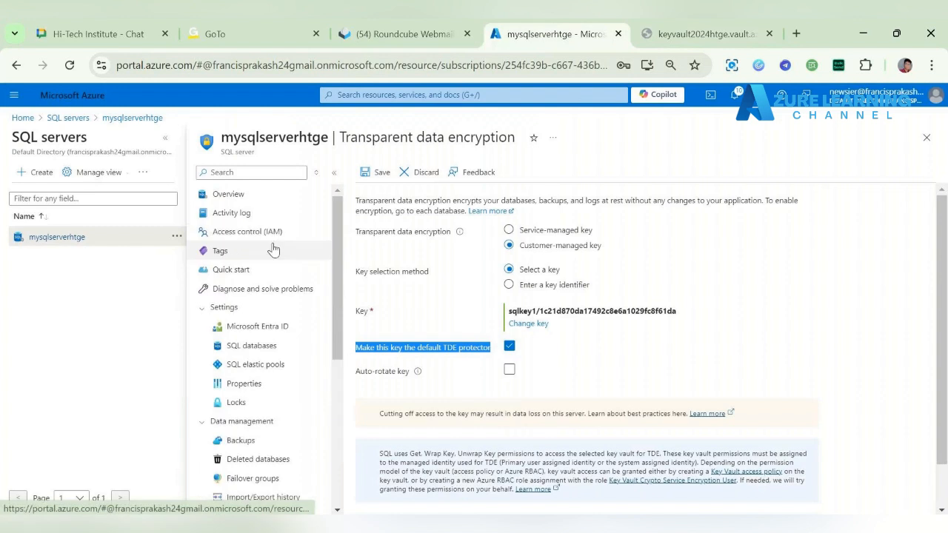
left_click(260, 233)
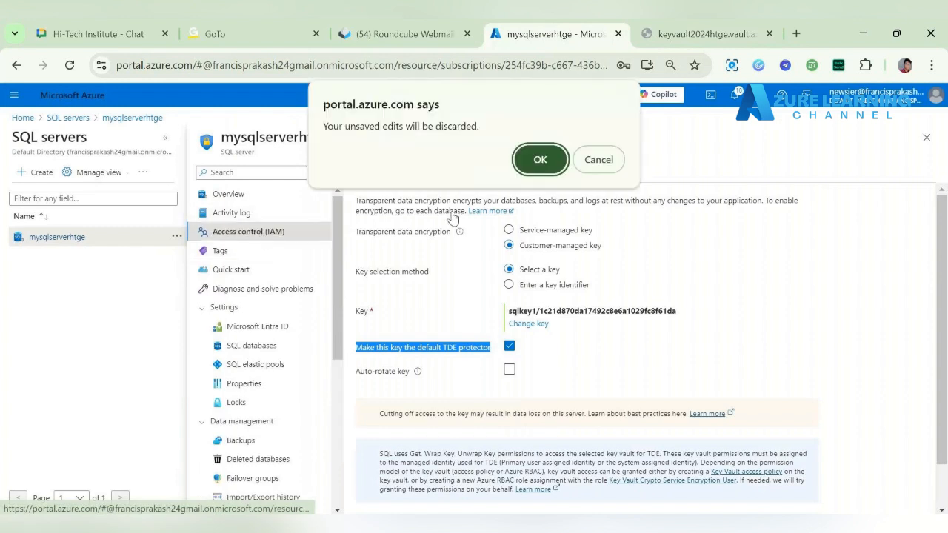
left_click(560, 165)
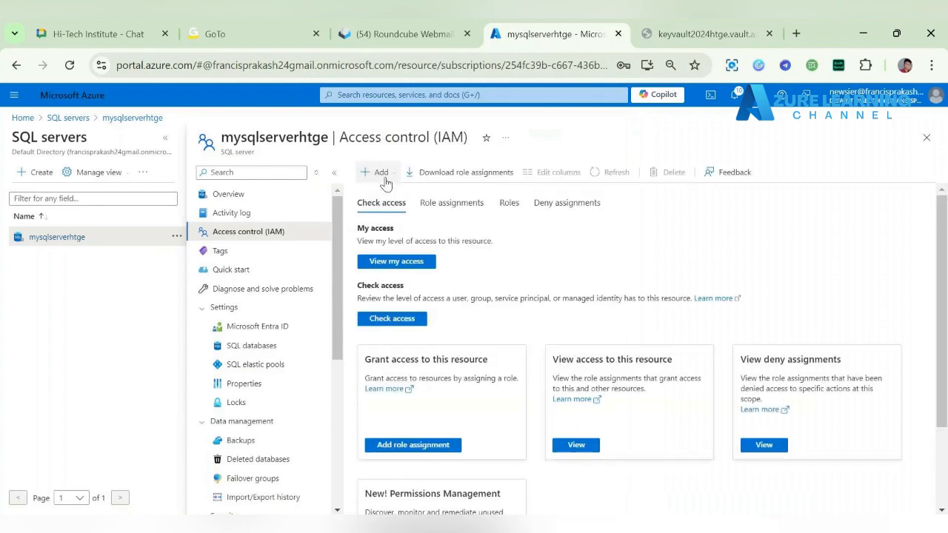
left_click(382, 177)
left_click(393, 193)
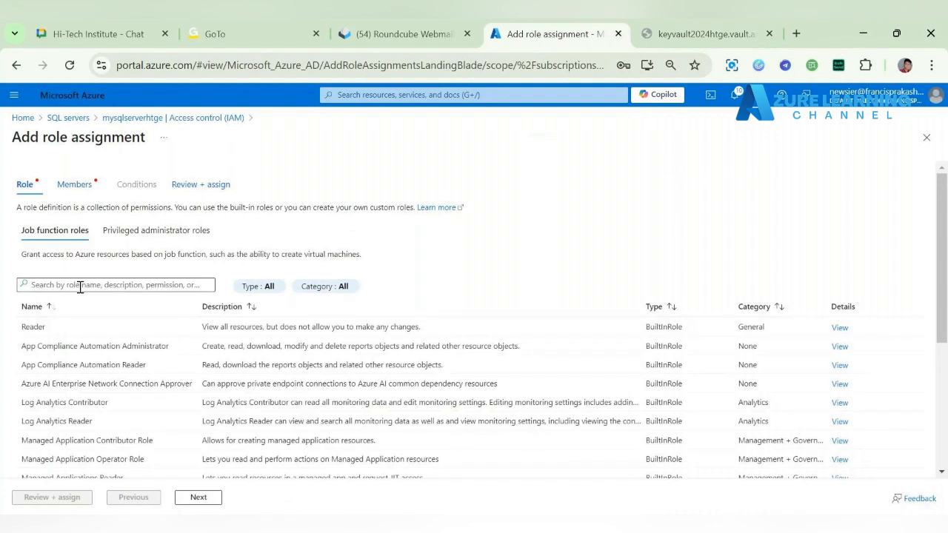
Step: Search the roles for sql, compare their descriptions, and choose SQL Server Contributor for the assignment
left_click(80, 286)
type("sql")
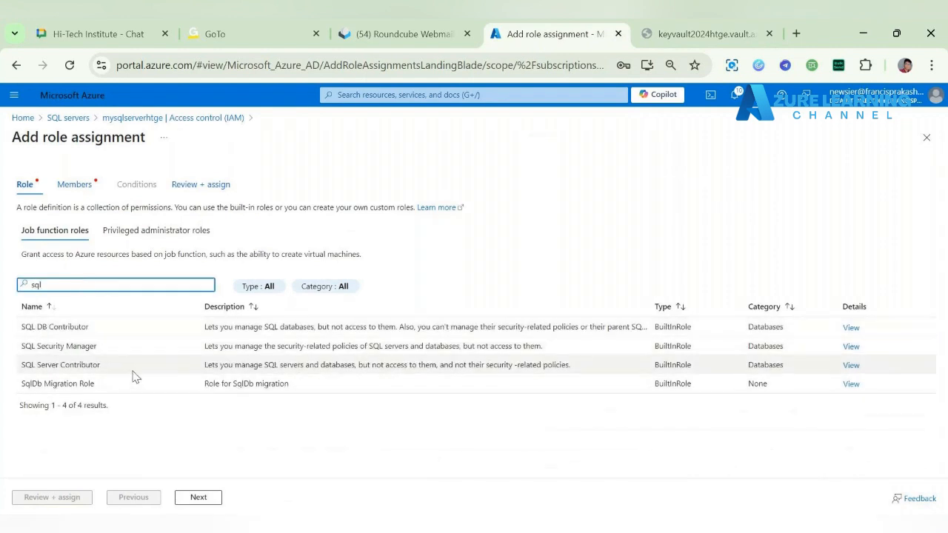
left_click(161, 230)
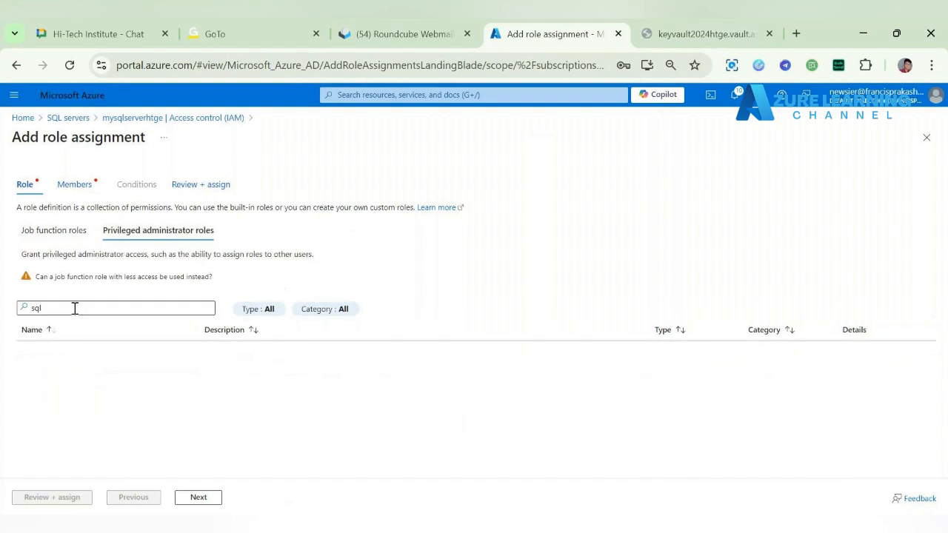
left_click(66, 230)
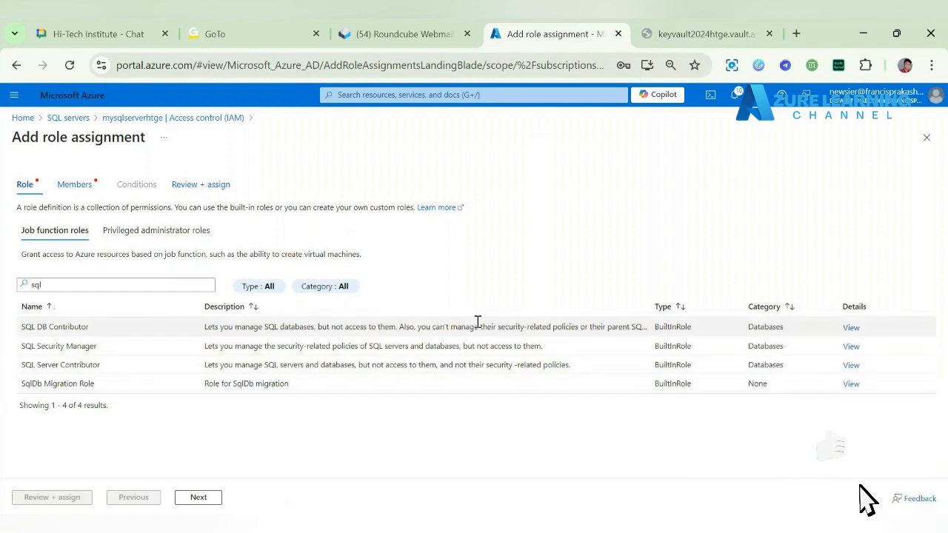
left_click(418, 328)
left_click_drag(418, 328, 677, 328)
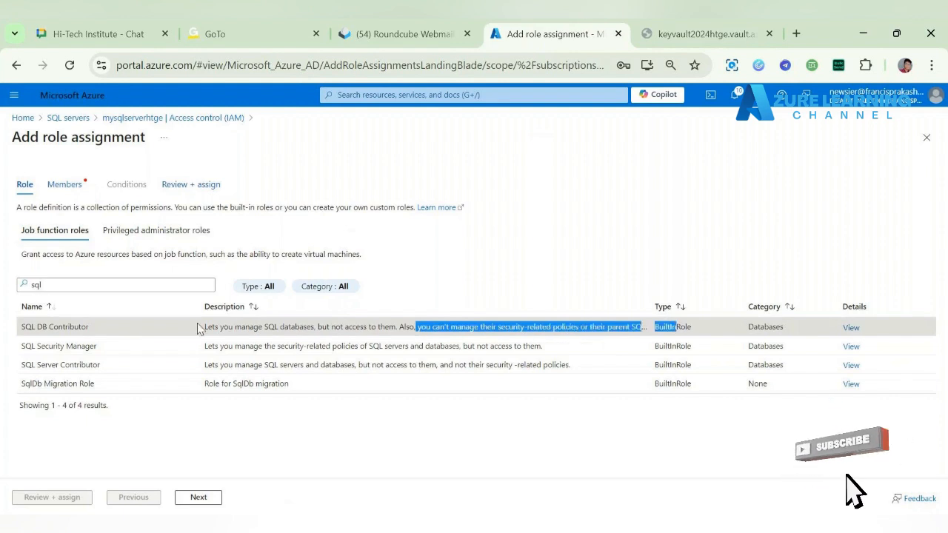
left_click_drag(201, 328, 367, 328)
left_click_drag(206, 348, 588, 358)
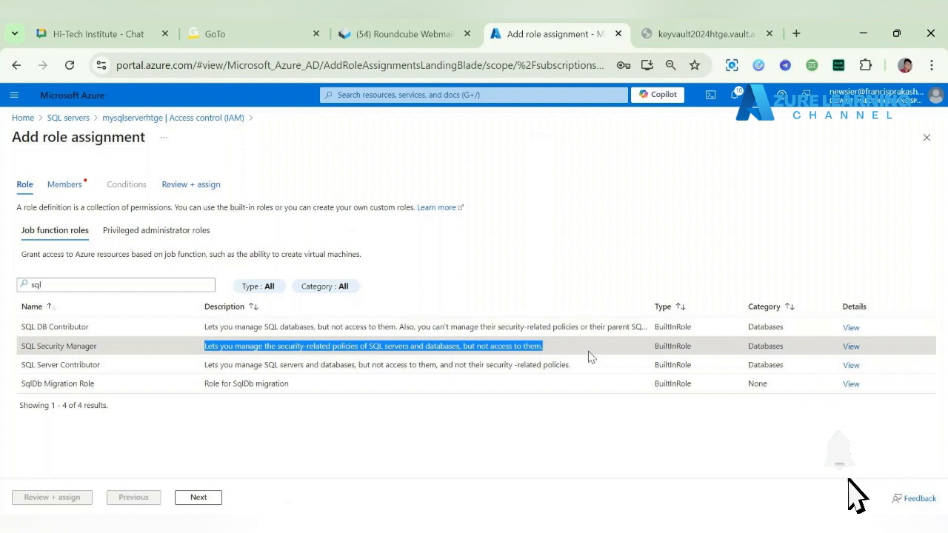
left_click(190, 372)
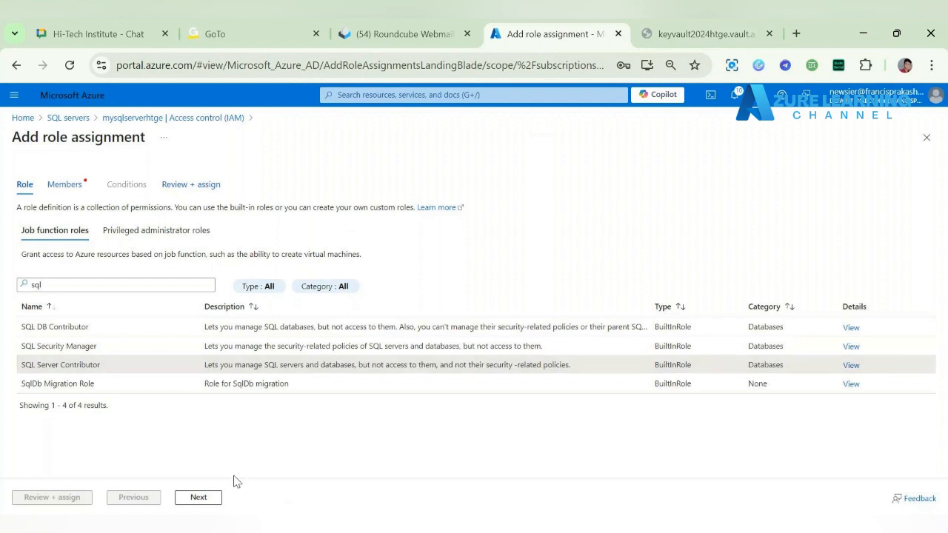
left_click(212, 501)
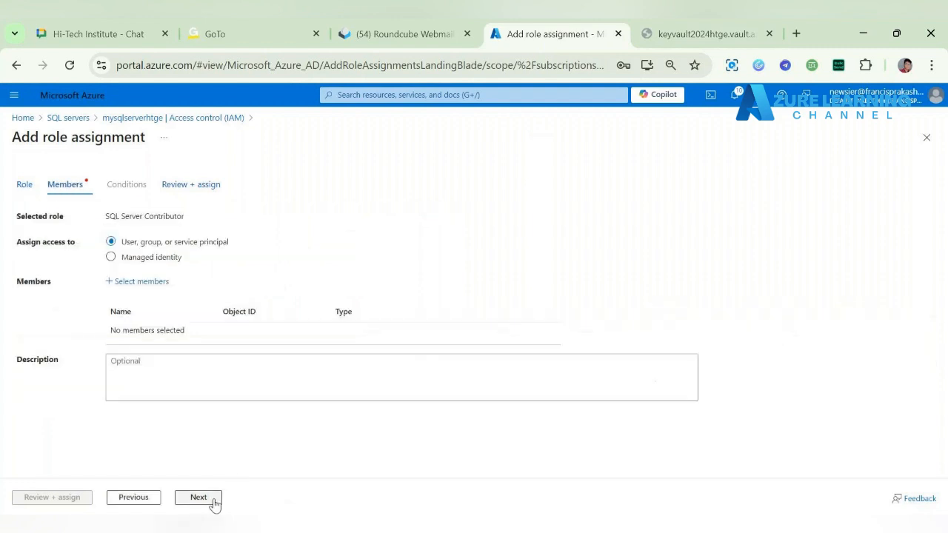
Step: Search the directory for newsier and add the user newuser-Hitech as the role's member
left_click(147, 282)
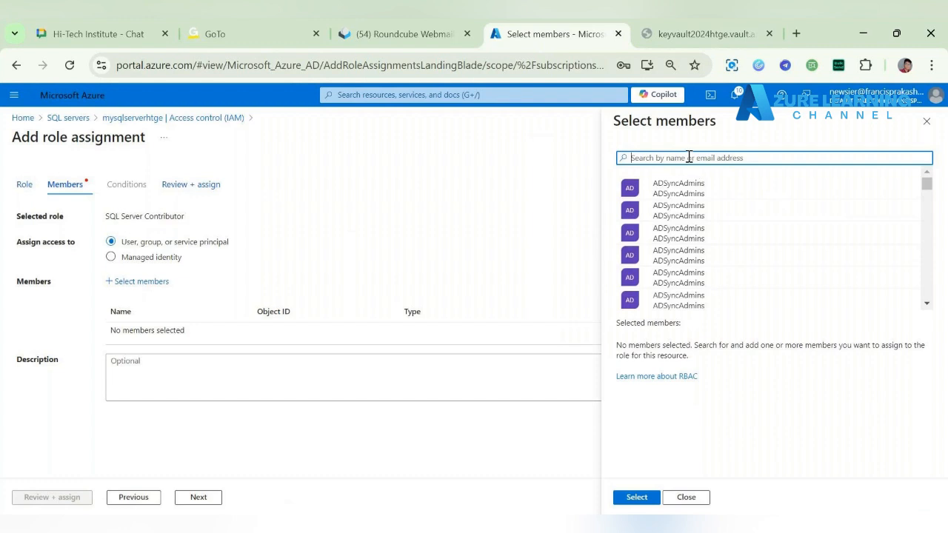
type("new")
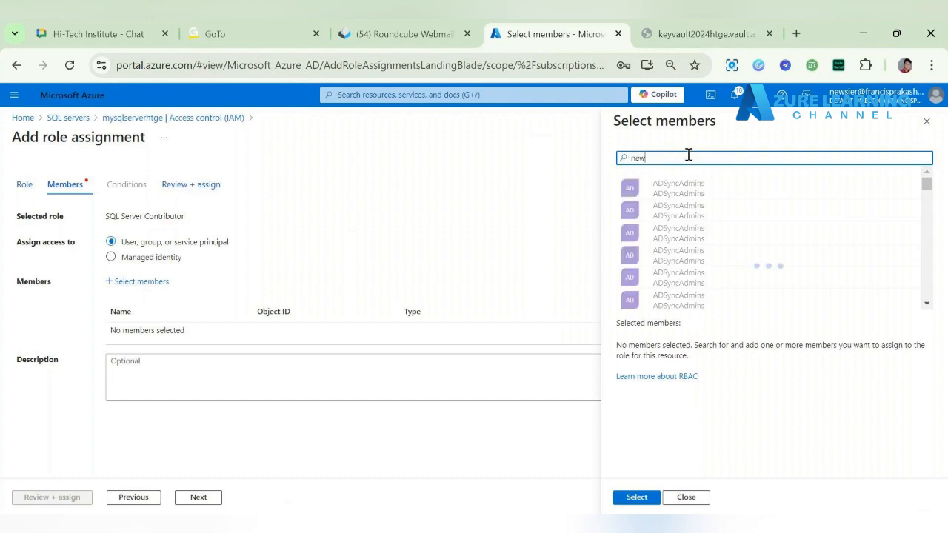
key("BackSpace")
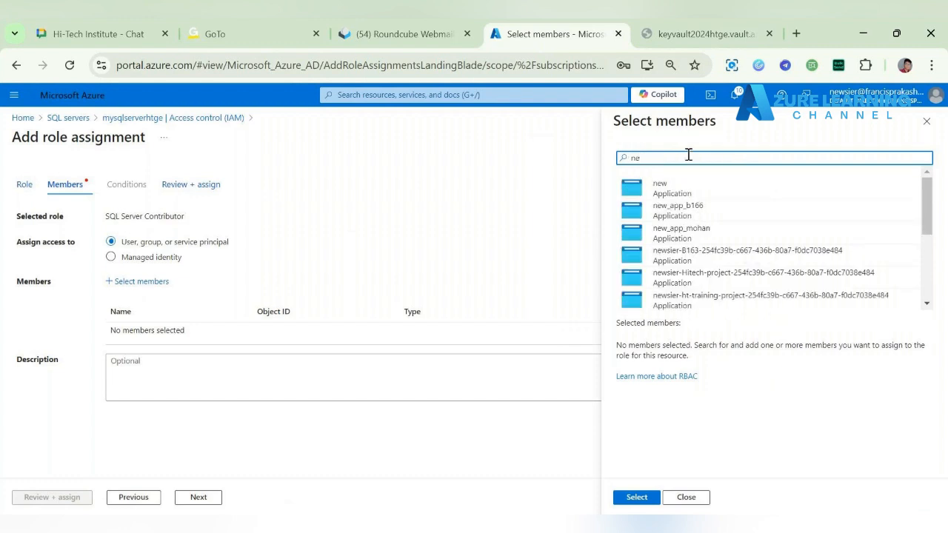
type("wsier")
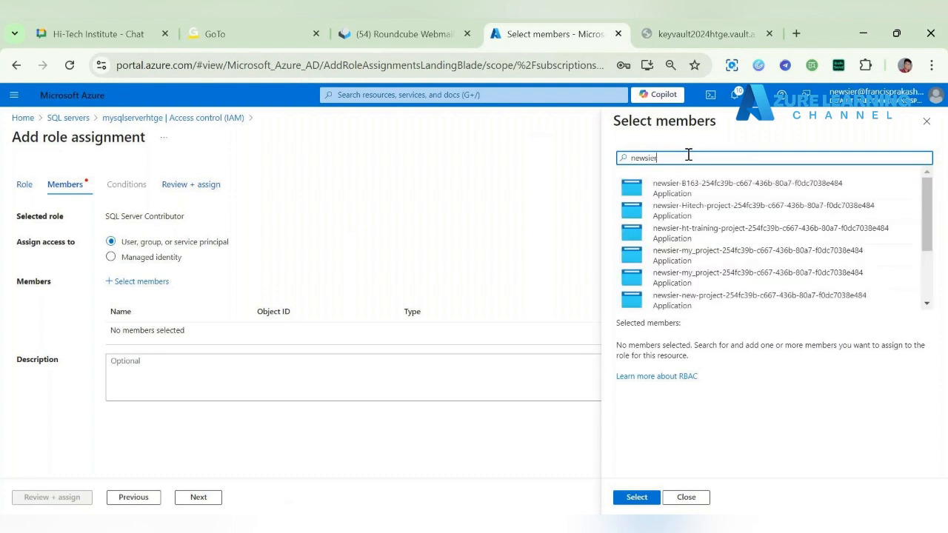
scroll(744, 249, "down", 2)
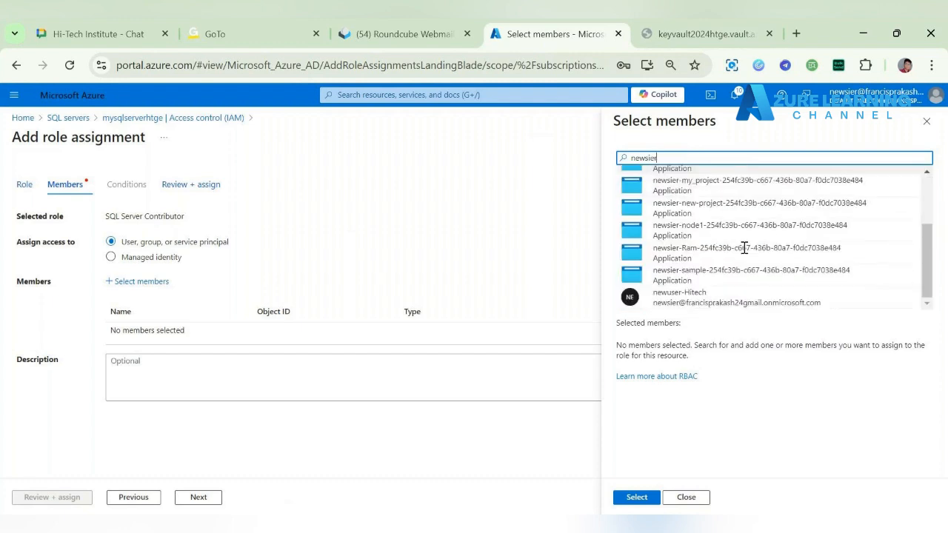
left_click(716, 297)
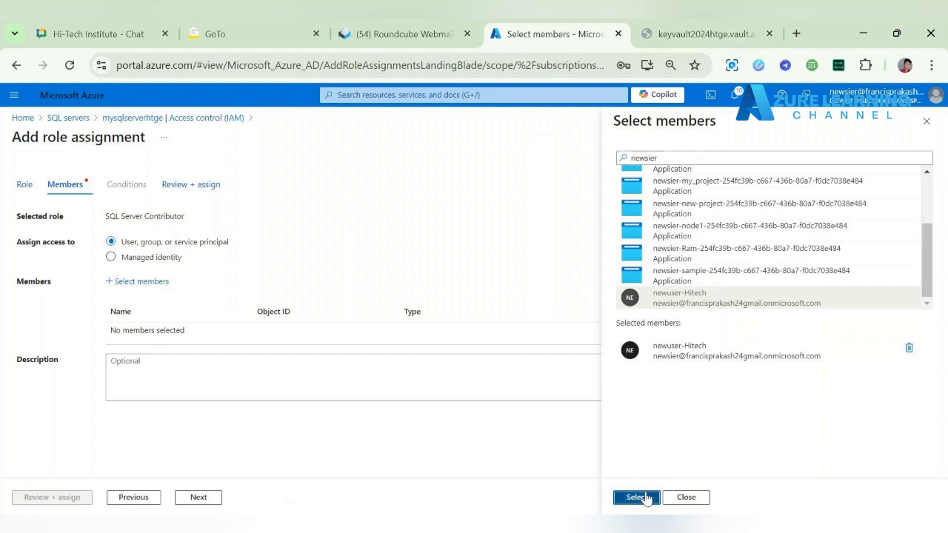
left_click(645, 497)
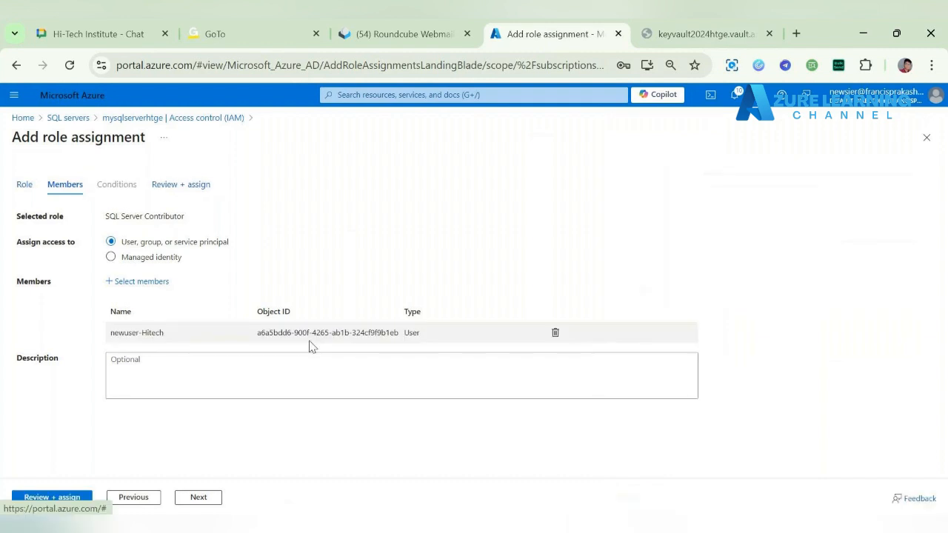
Step: Complete the SQL Server Contributor role assignment and open mysqlserverhtge's transparent data encryption settings
left_click(55, 499)
left_click(55, 499)
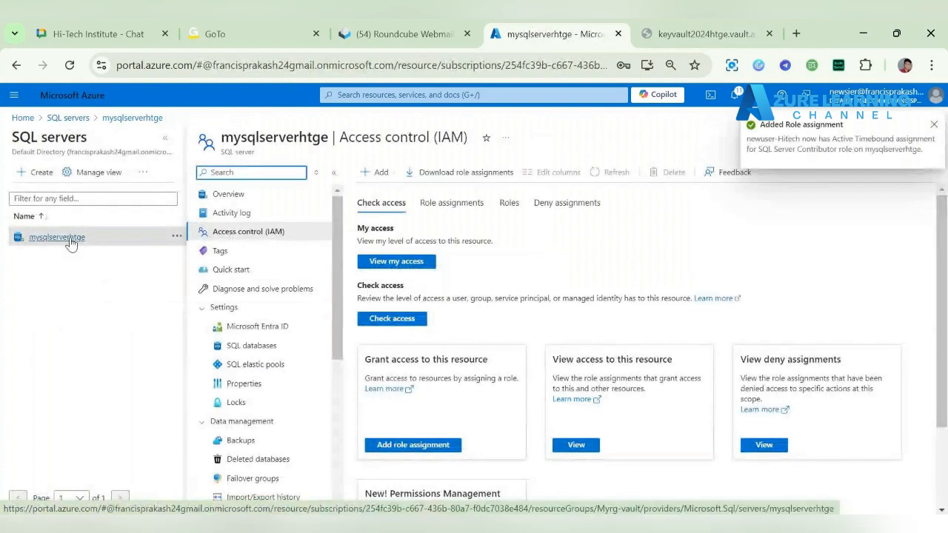
scroll(358, 408, "down", 2)
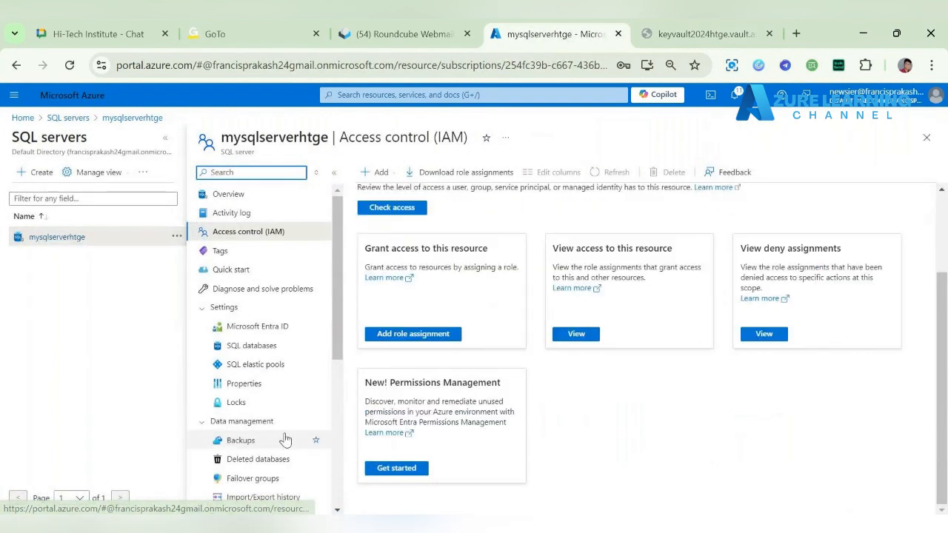
scroll(285, 440, "down", 4)
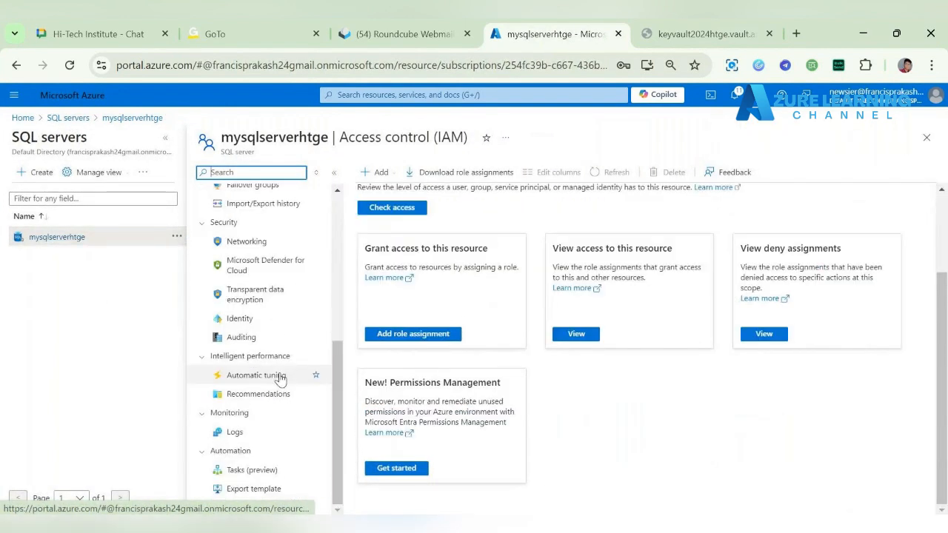
left_click(269, 289)
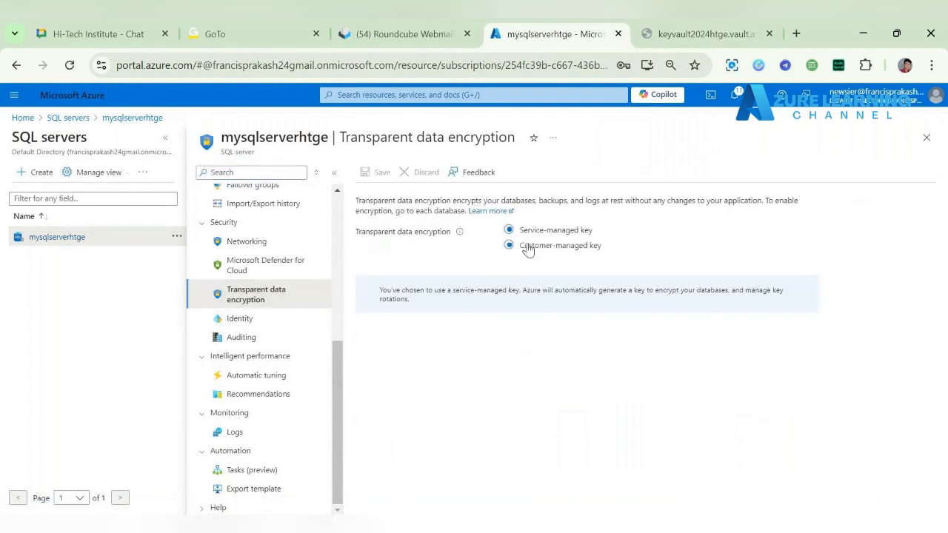
Step: Try to save transparent data encryption with a customer-managed key, using sqlkey1 from keyvault2024htge
left_click(528, 247)
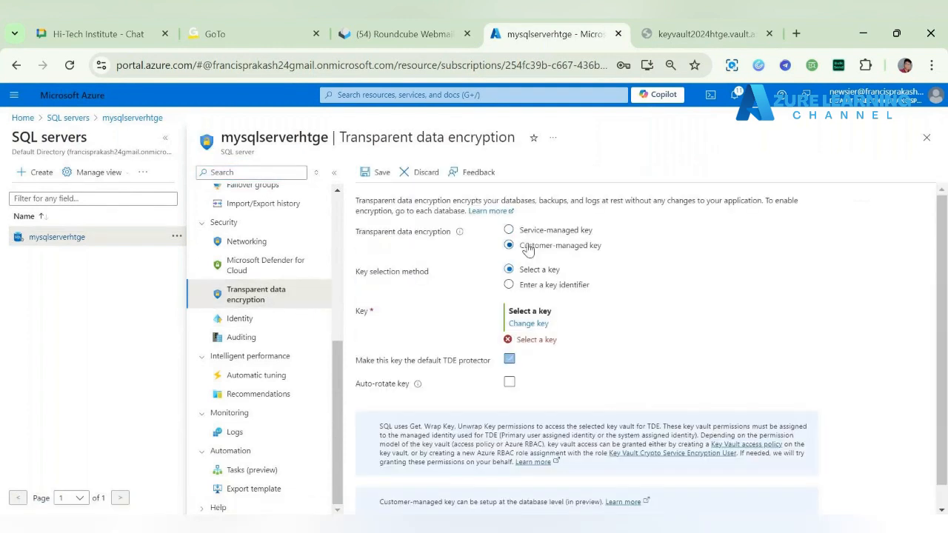
left_click(529, 324)
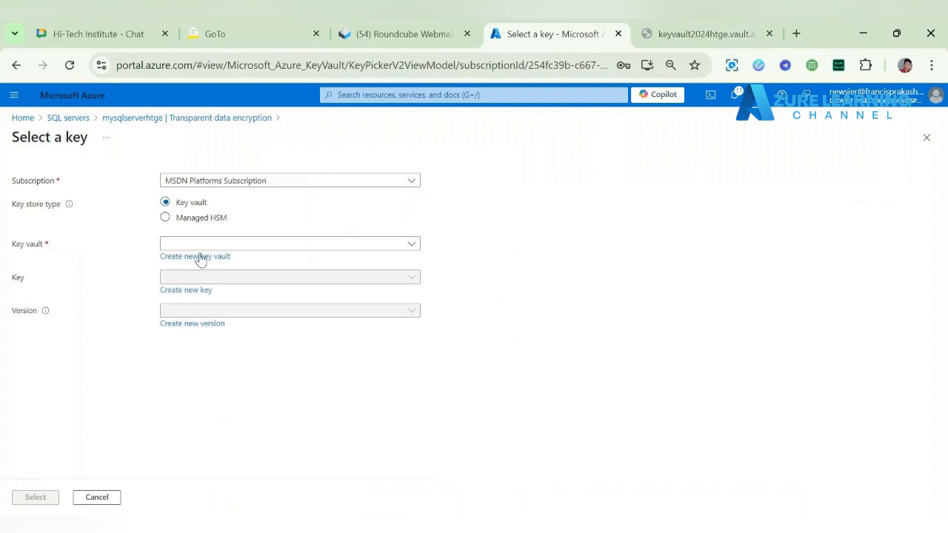
left_click(254, 246)
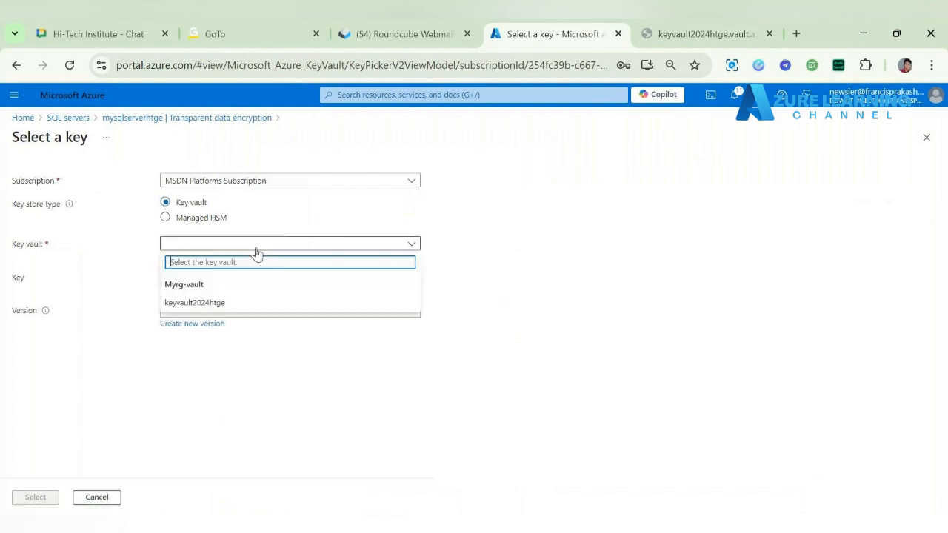
left_click(249, 303)
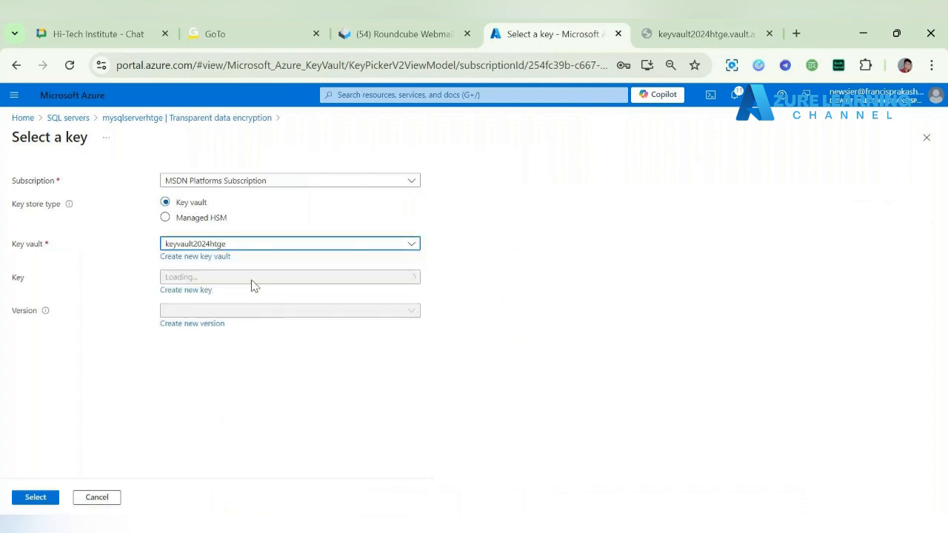
left_click(309, 285)
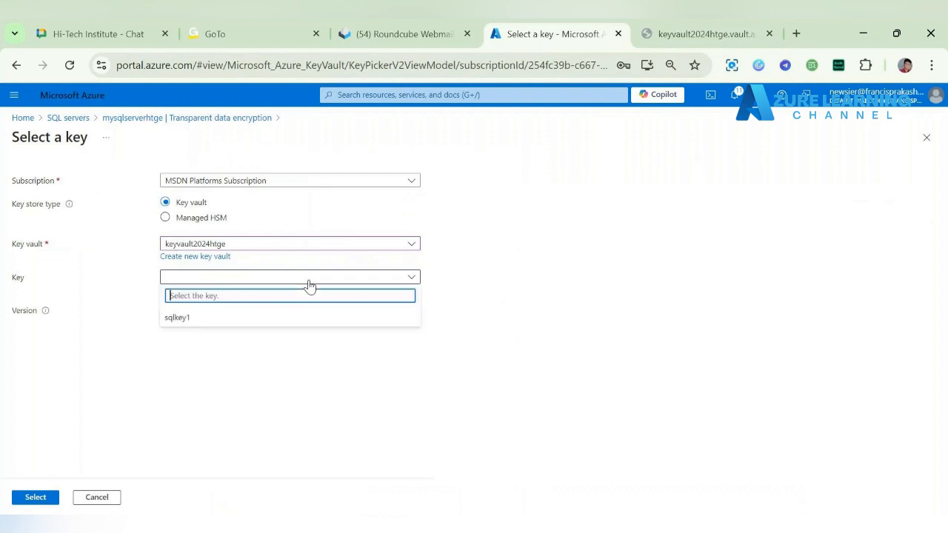
left_click(294, 317)
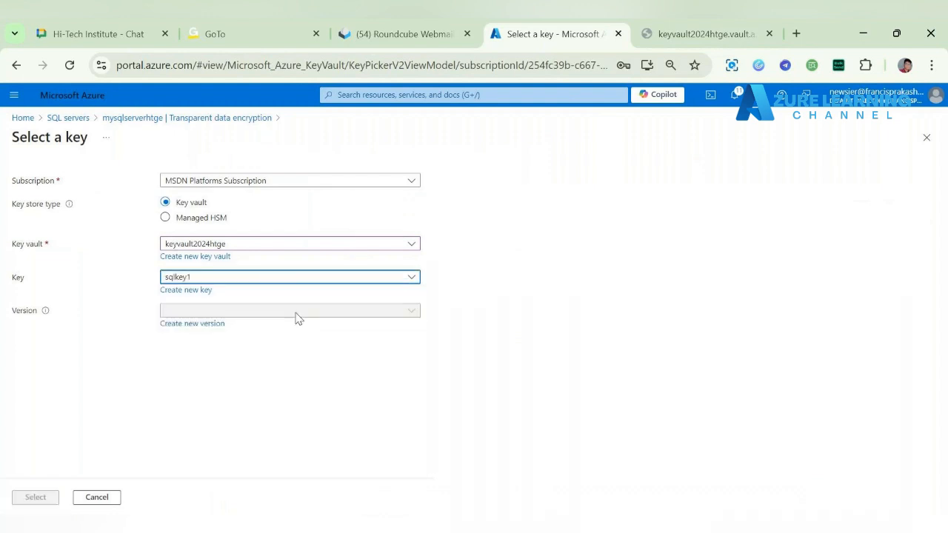
left_click(34, 499)
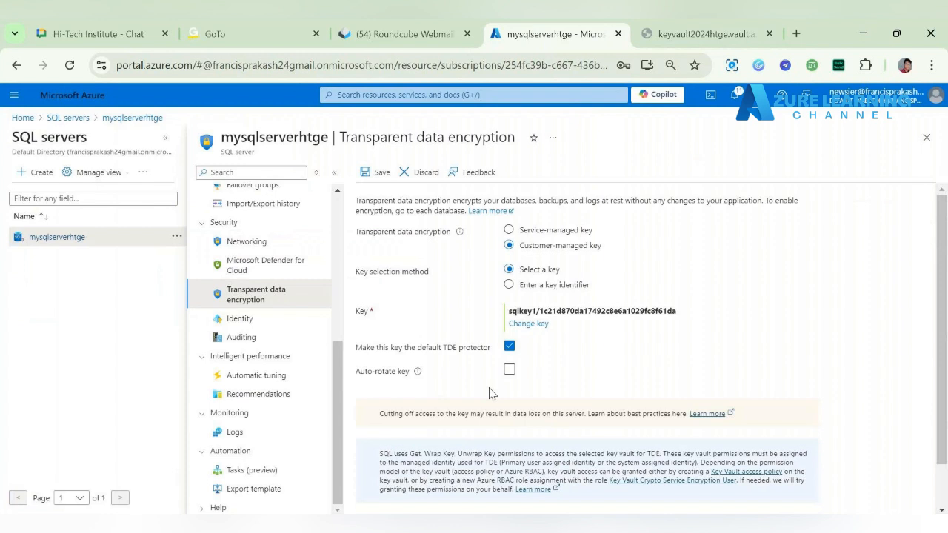
left_click(382, 173)
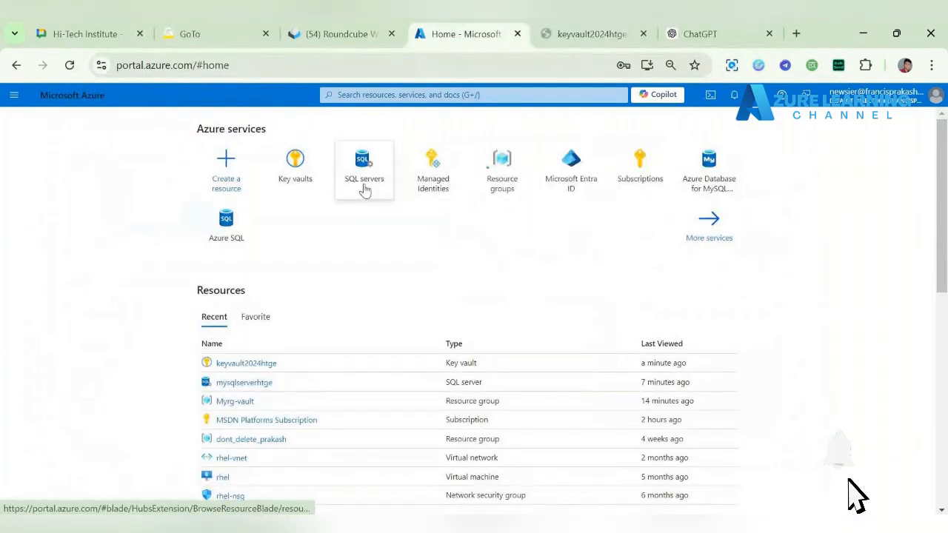
Step: Open the transparent data encryption settings of SQL server mysqlserverhtge from the portal home page
left_click(363, 181)
left_click(70, 268)
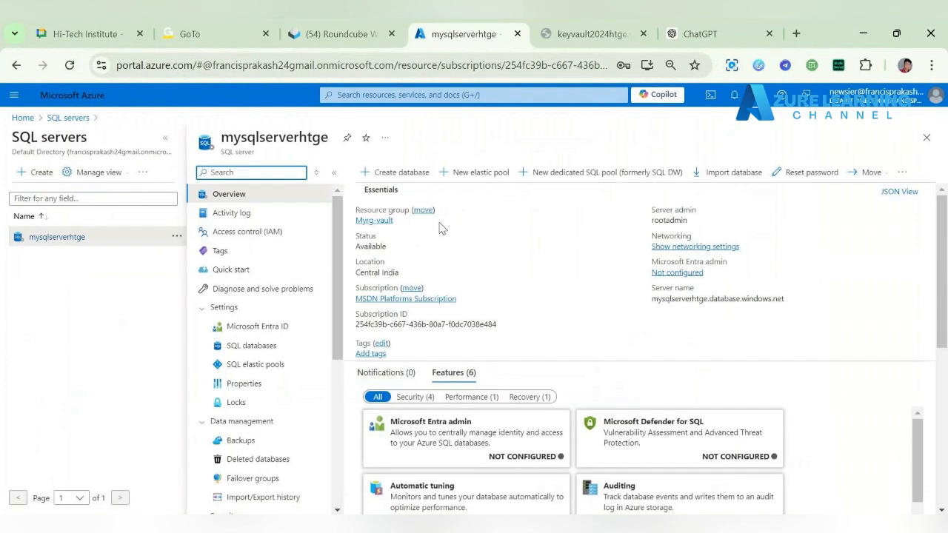
left_click_drag(334, 271, 335, 377)
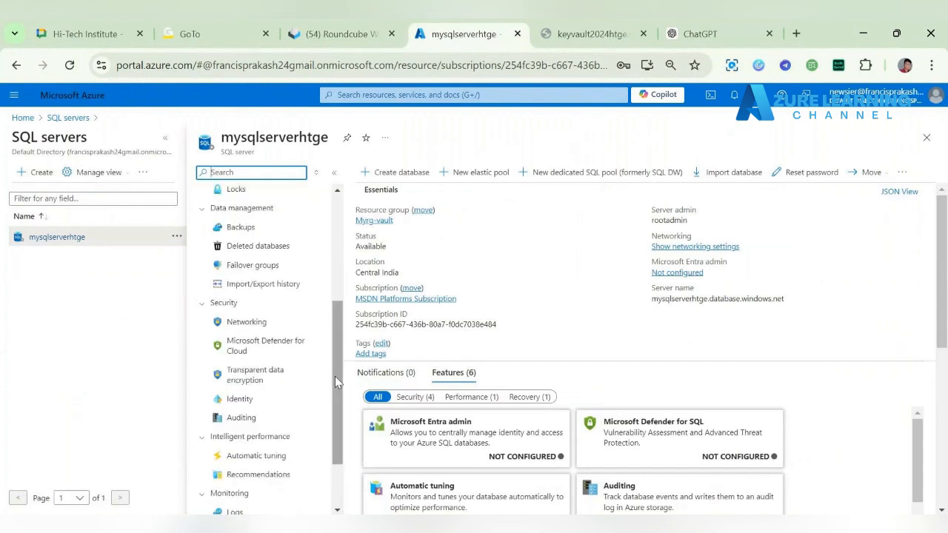
left_click(272, 379)
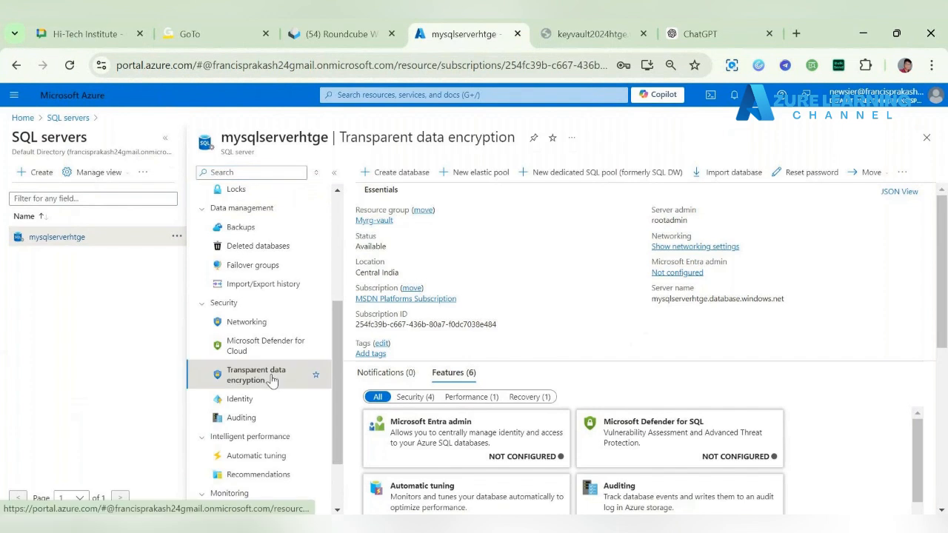
left_click_drag(270, 379, 265, 380)
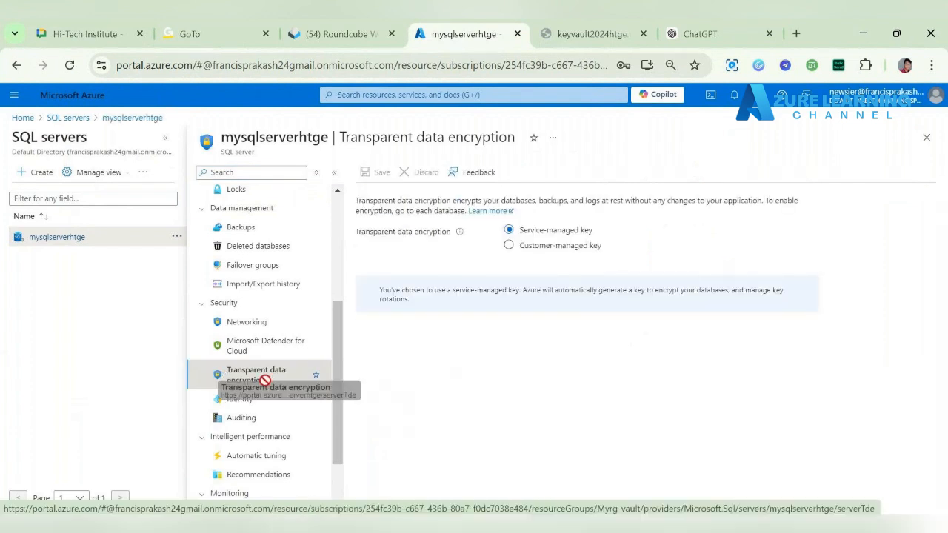
Step: Switch encryption to a customer-managed key, choose sqlkey1 from key vault keyvault2024htge, and save the settings
left_click(524, 245)
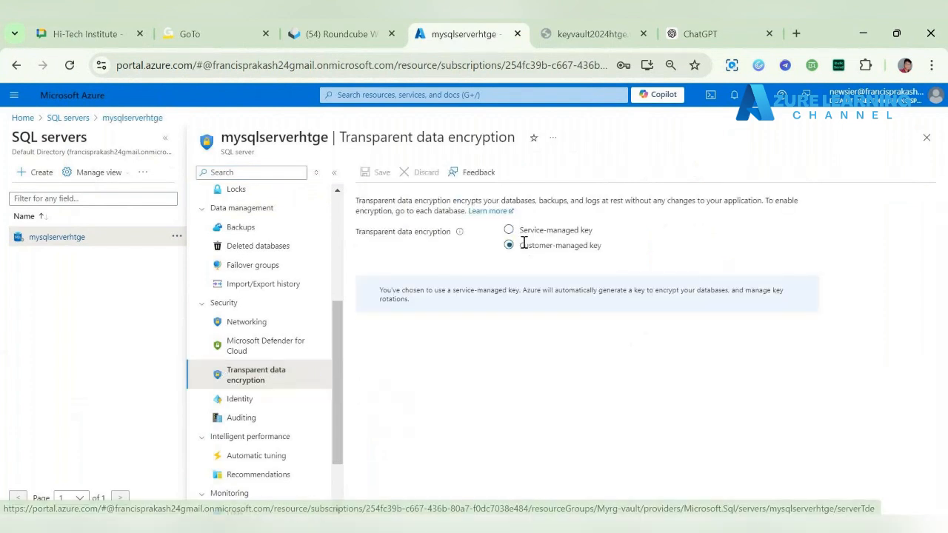
left_click(513, 323)
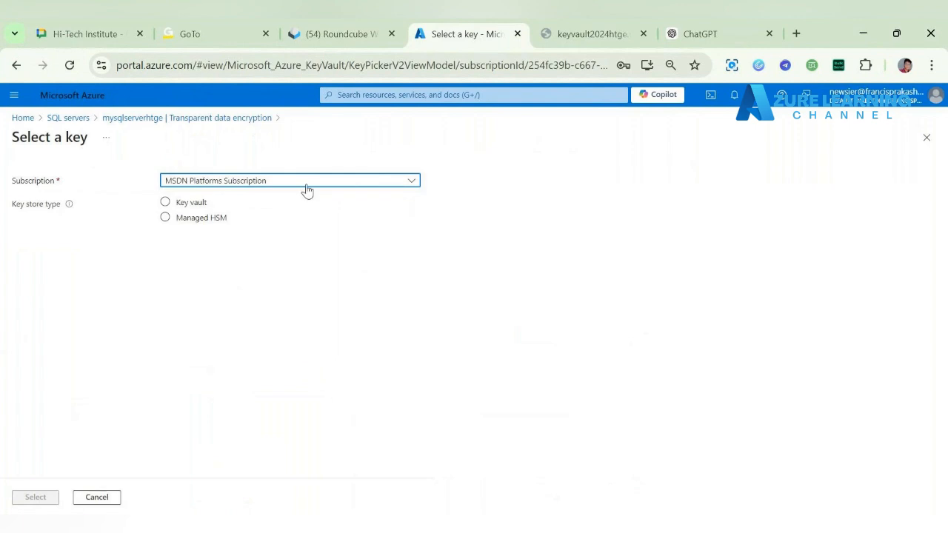
left_click(197, 202)
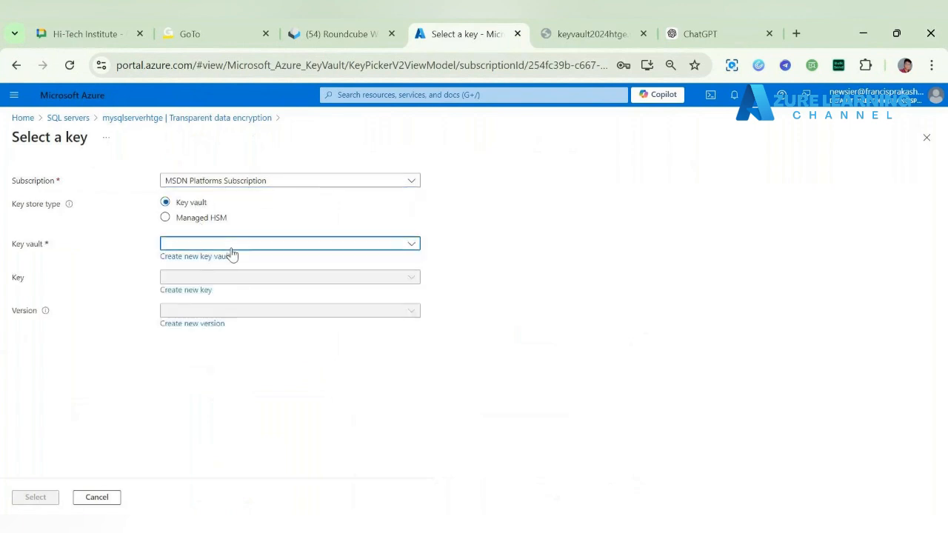
left_click(231, 248)
left_click(229, 299)
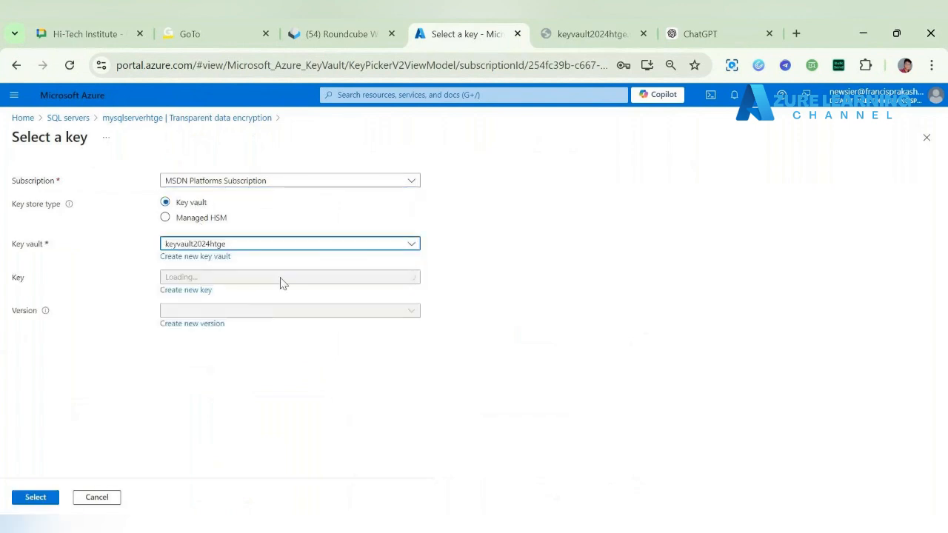
left_click(253, 281)
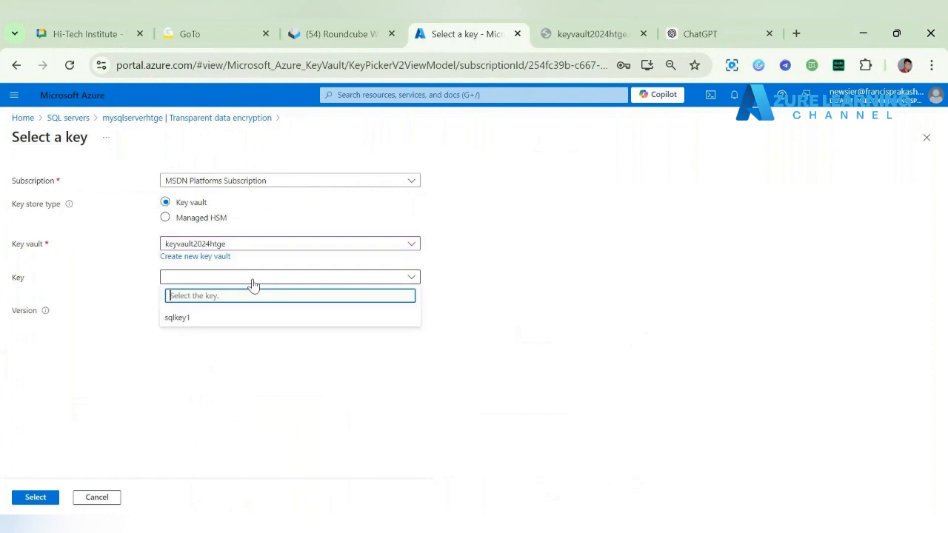
left_click(253, 319)
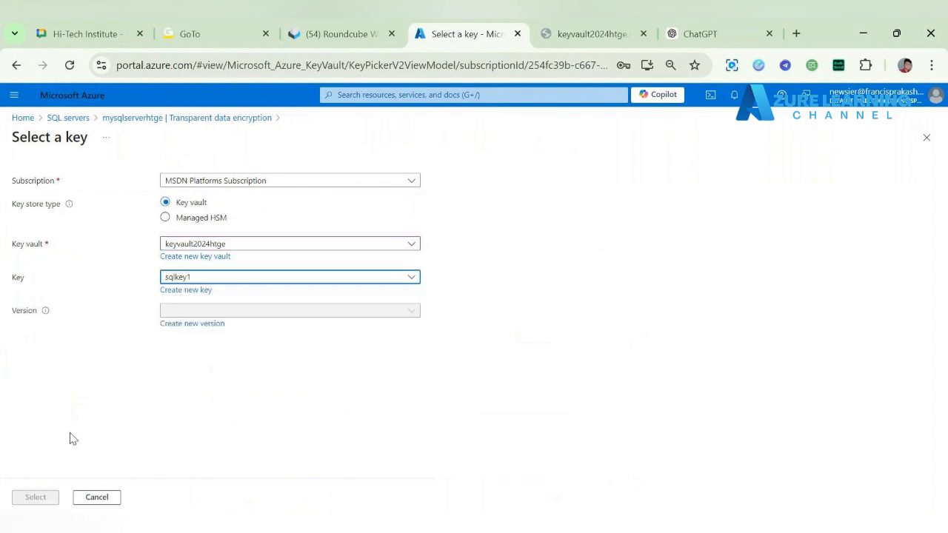
left_click(33, 502)
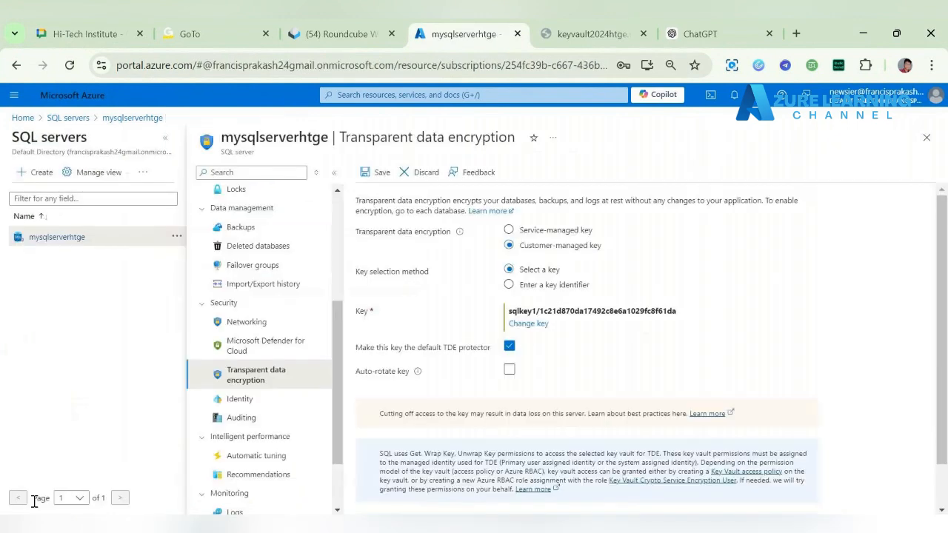
left_click(383, 175)
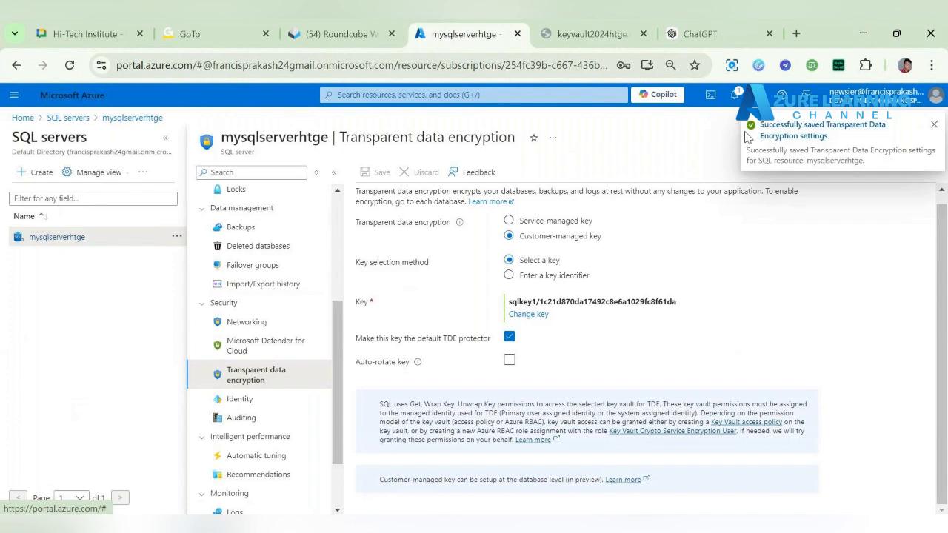
Step: Open key vault keyvault2024htge from the portal home page and check its access configuration
left_click(22, 118)
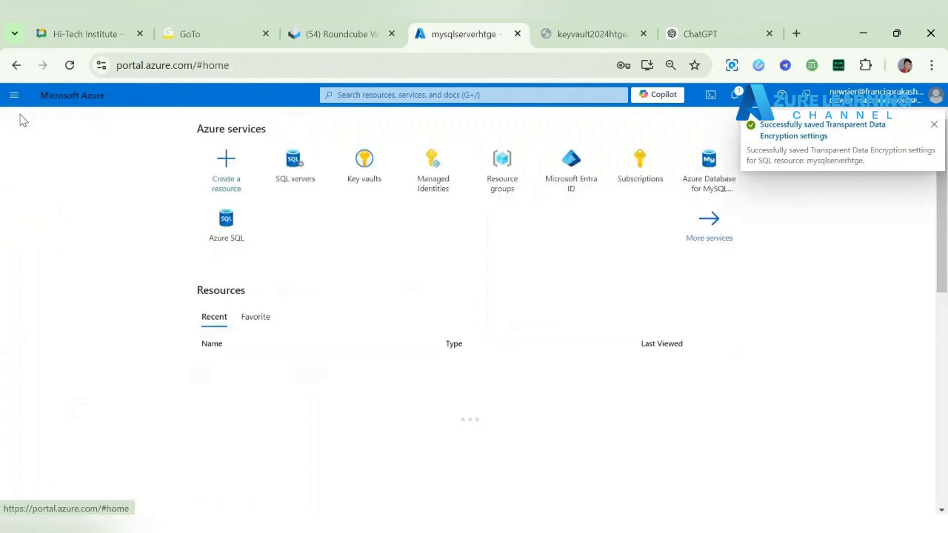
left_click(363, 159)
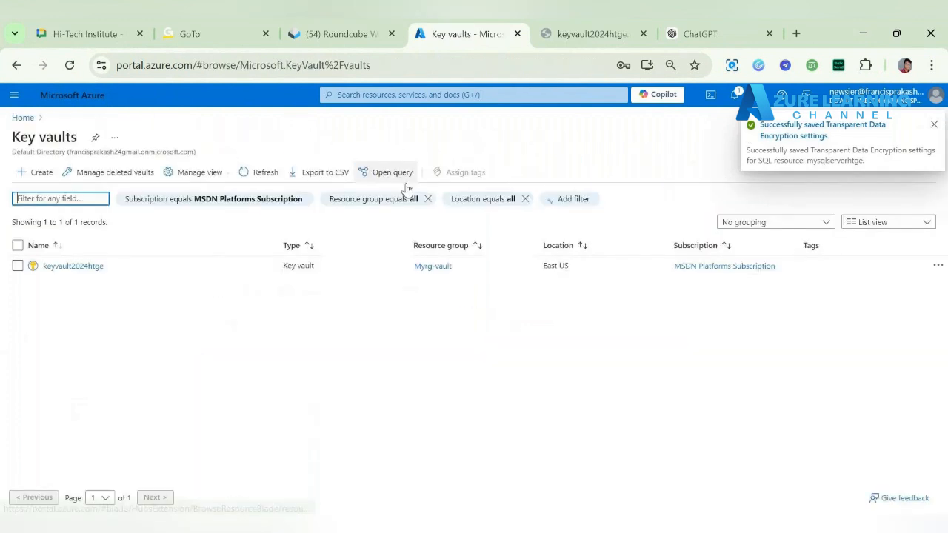
left_click(74, 267)
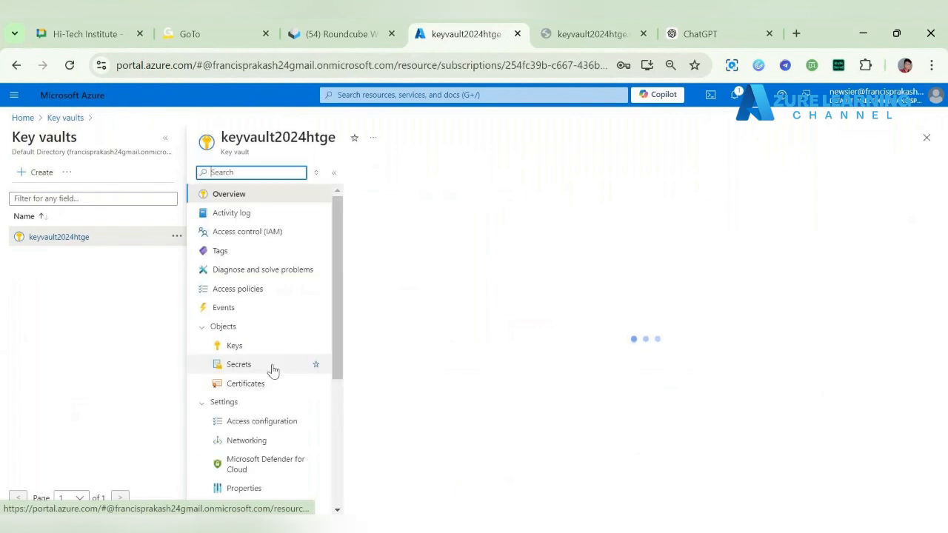
left_click(289, 422)
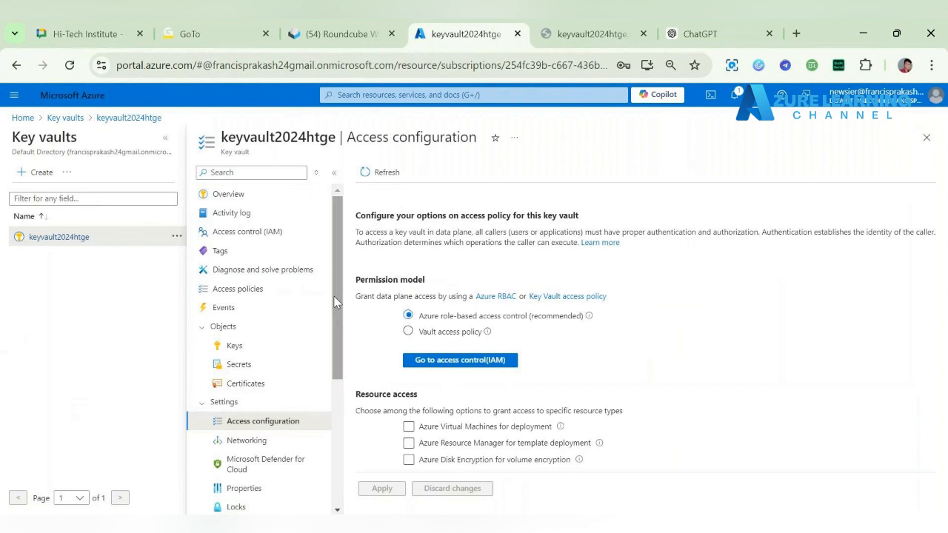
Step: Examine the purge protection options in the vault's properties and review the recent portal notifications
scroll(335, 302, "down", 3)
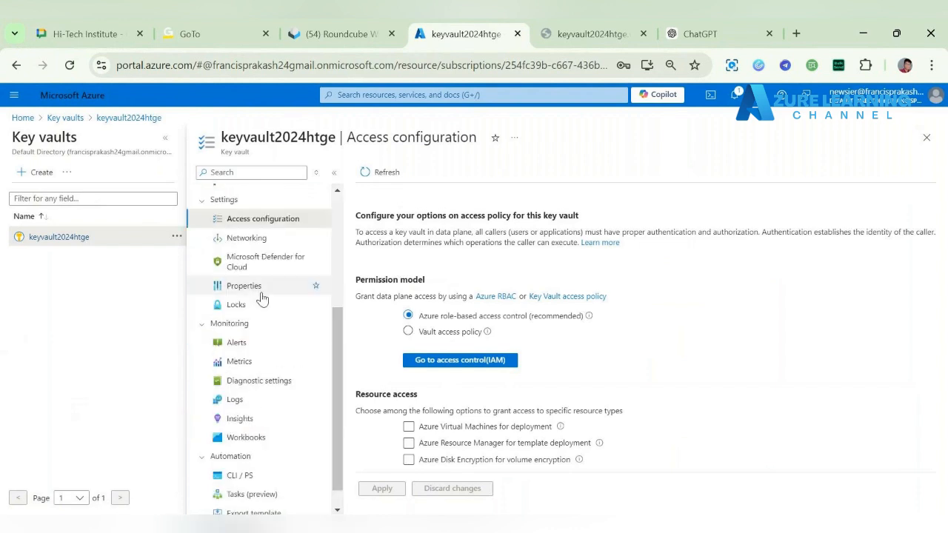
left_click(262, 291)
scroll(359, 296, "down", 1)
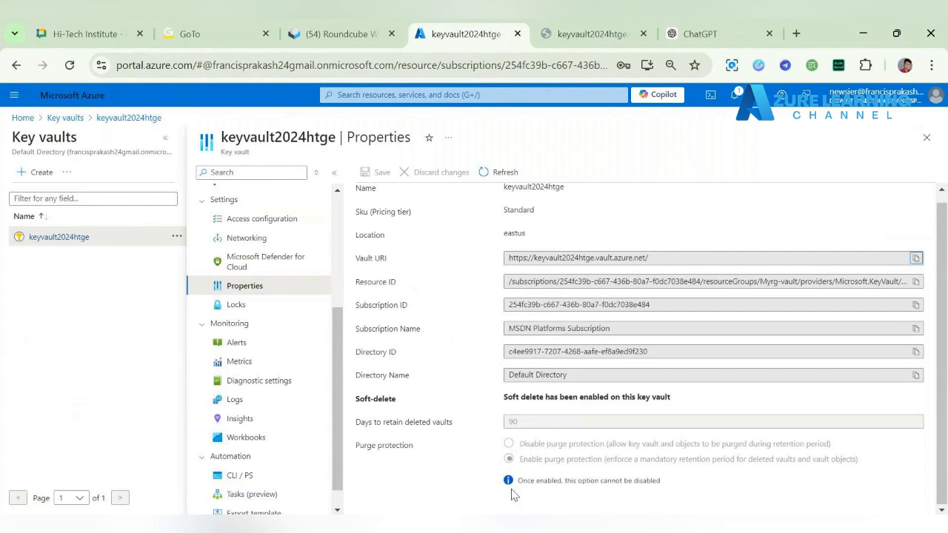
left_click_drag(517, 480, 660, 481)
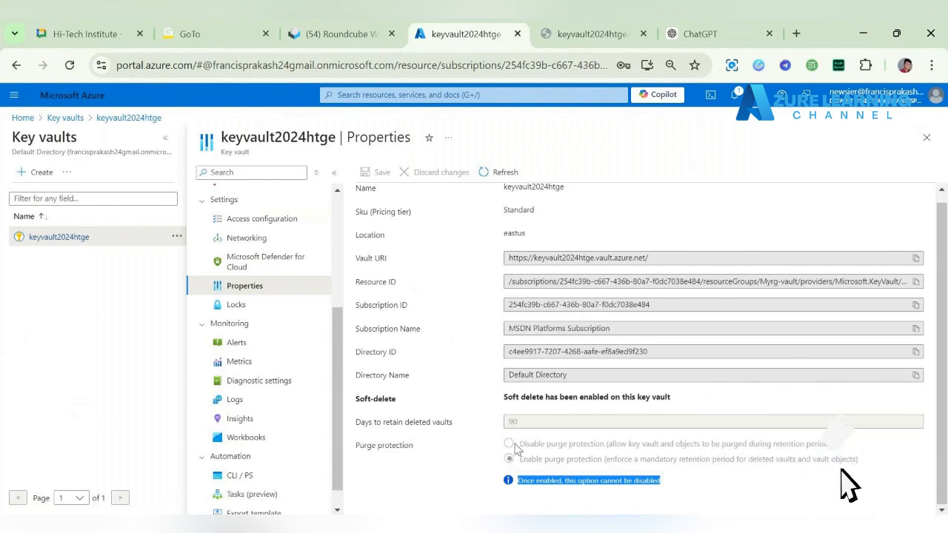
left_click(476, 459)
left_click_drag(475, 459, 622, 489)
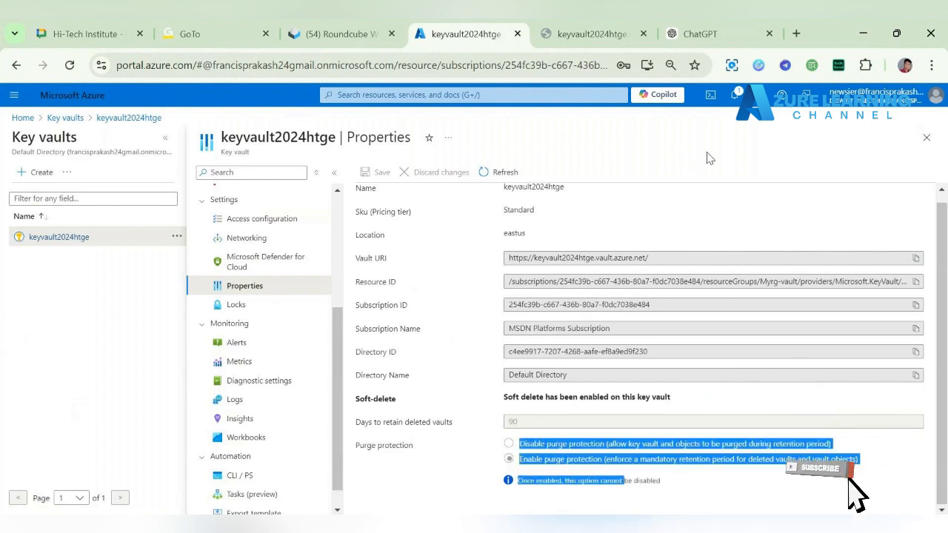
left_click(734, 96)
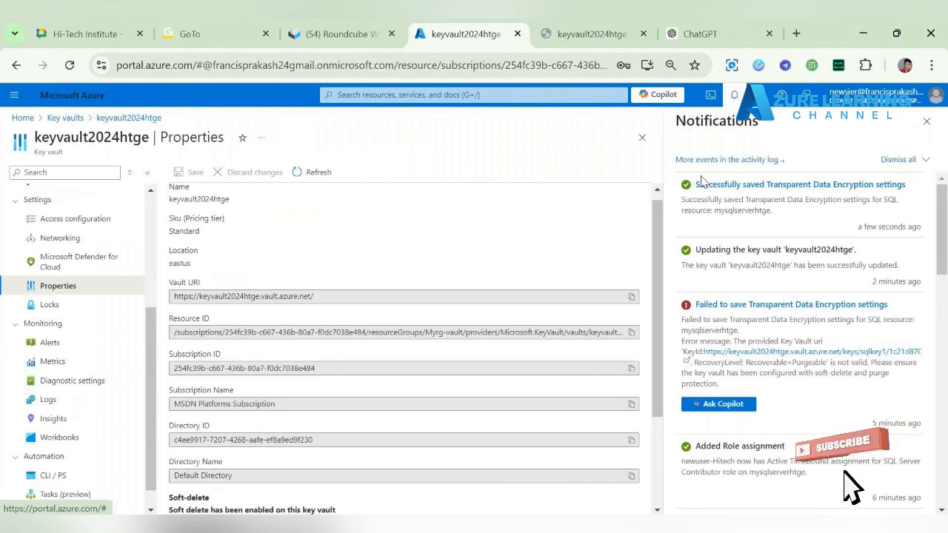
left_click(926, 122)
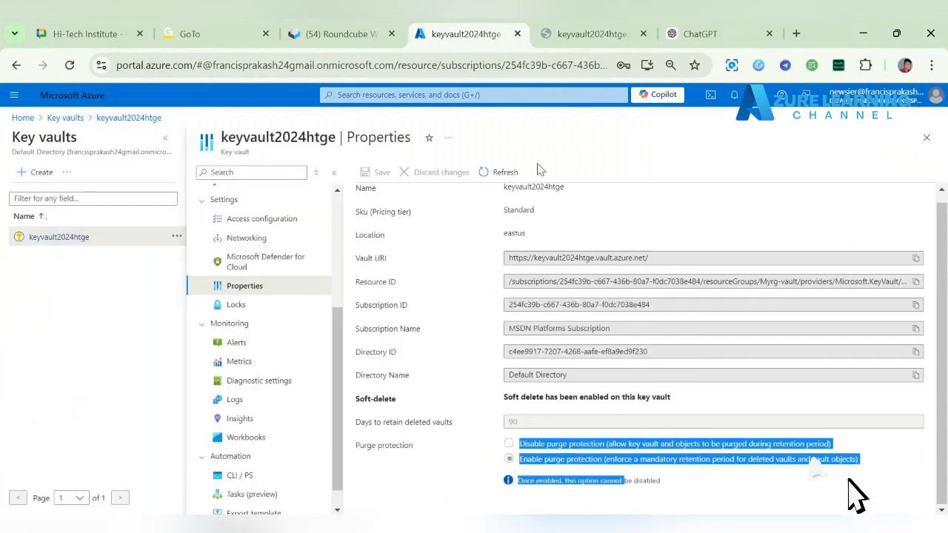